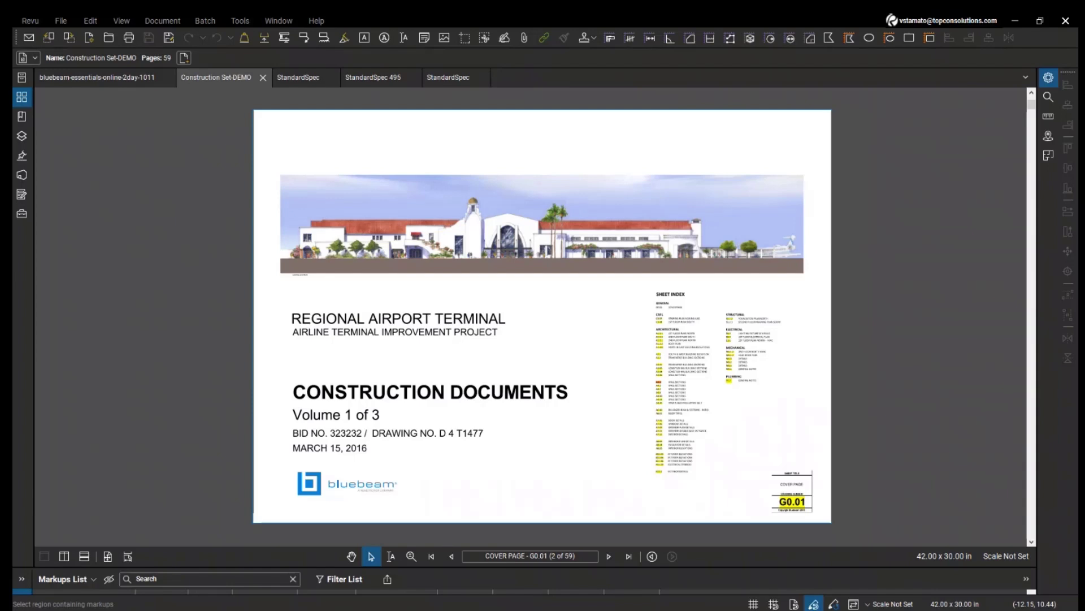
# Step: Examine the main menus, the File Access, Thumbnails and Bookmarks panels, and the construction set's file properties
pyautogui.click(33, 21)
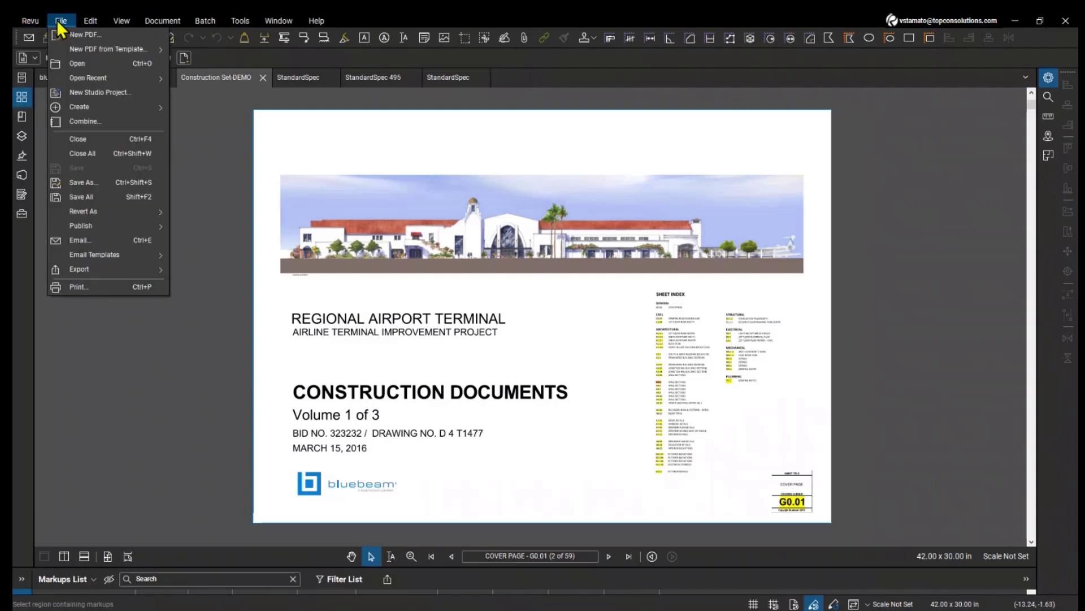
pyautogui.moveTo(84, 20)
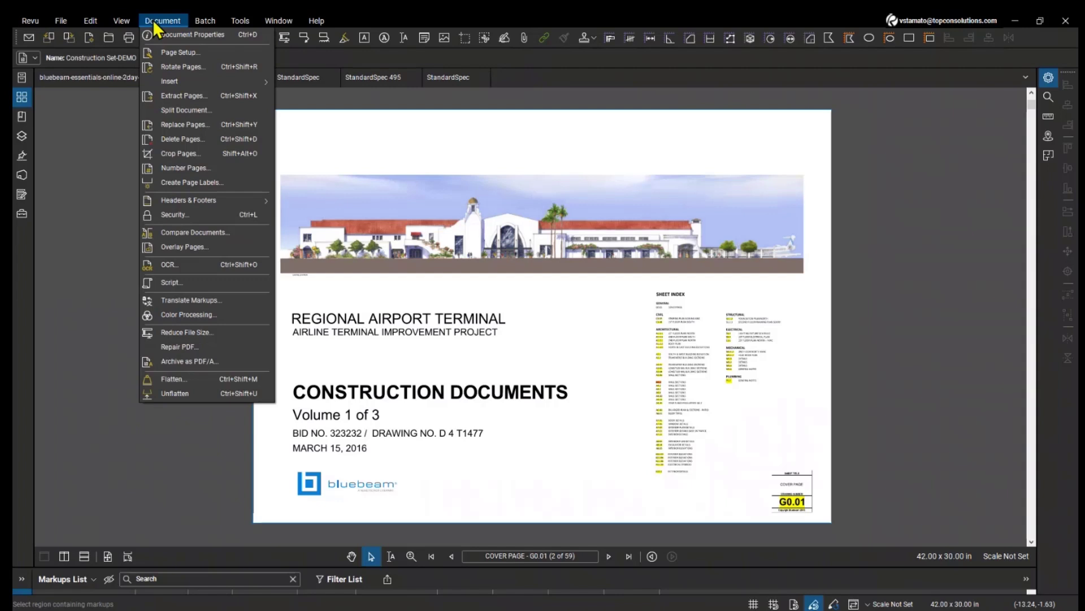
pyautogui.moveTo(198, 22)
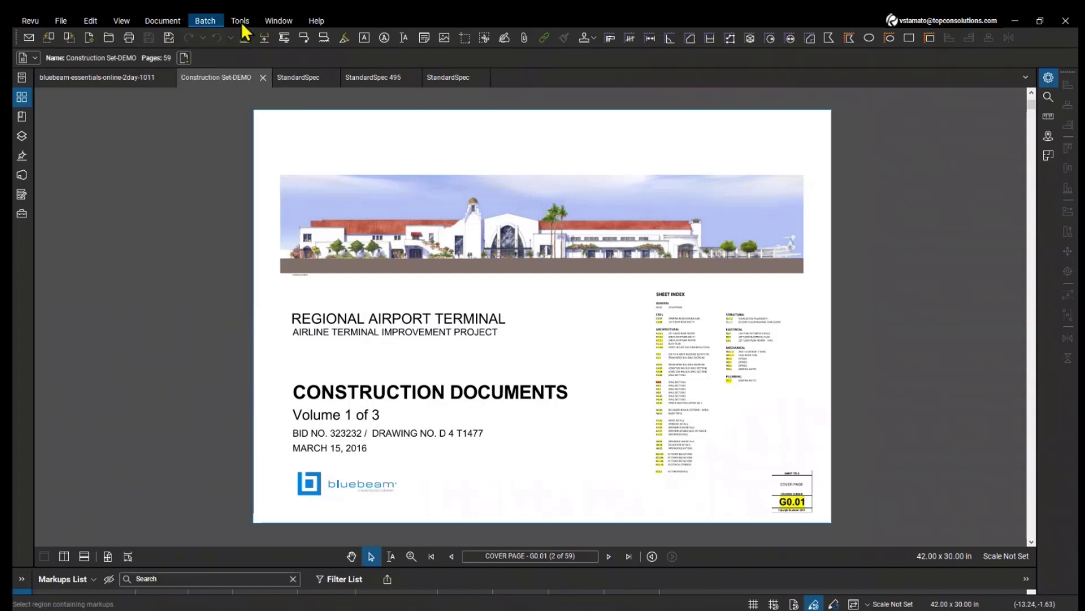
pyautogui.moveTo(315, 20)
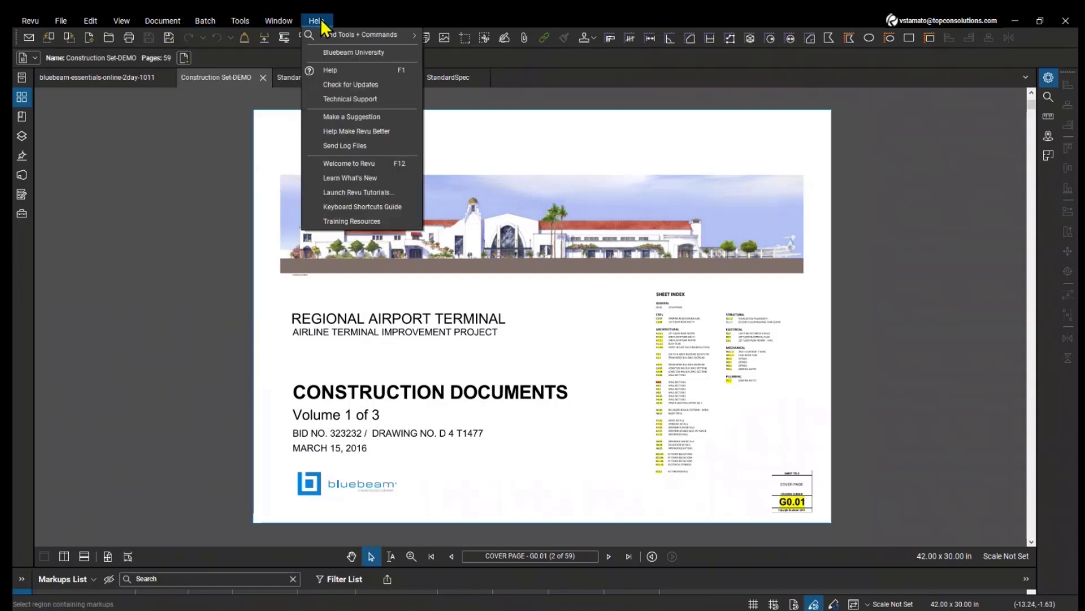
pyautogui.click(24, 78)
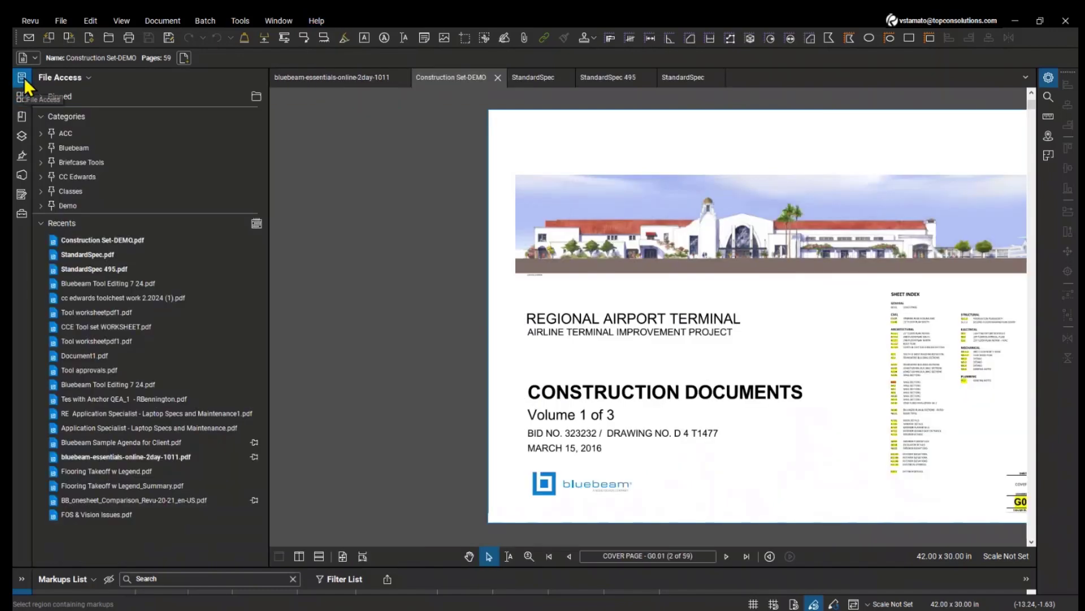
pyautogui.click(24, 78)
pyautogui.click(21, 100)
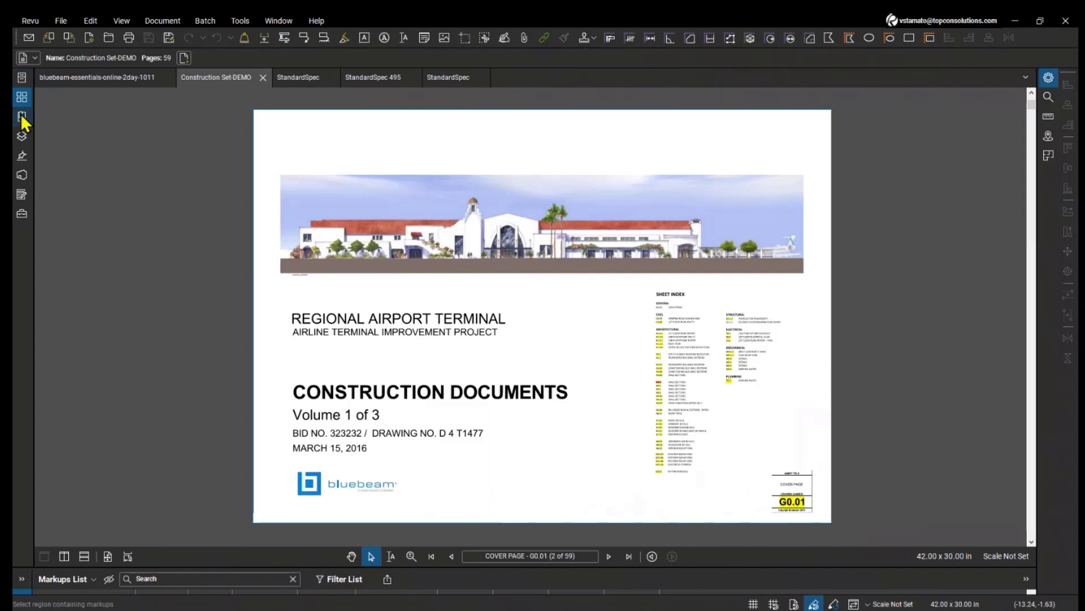
pyautogui.click(21, 117)
pyautogui.click(21, 117)
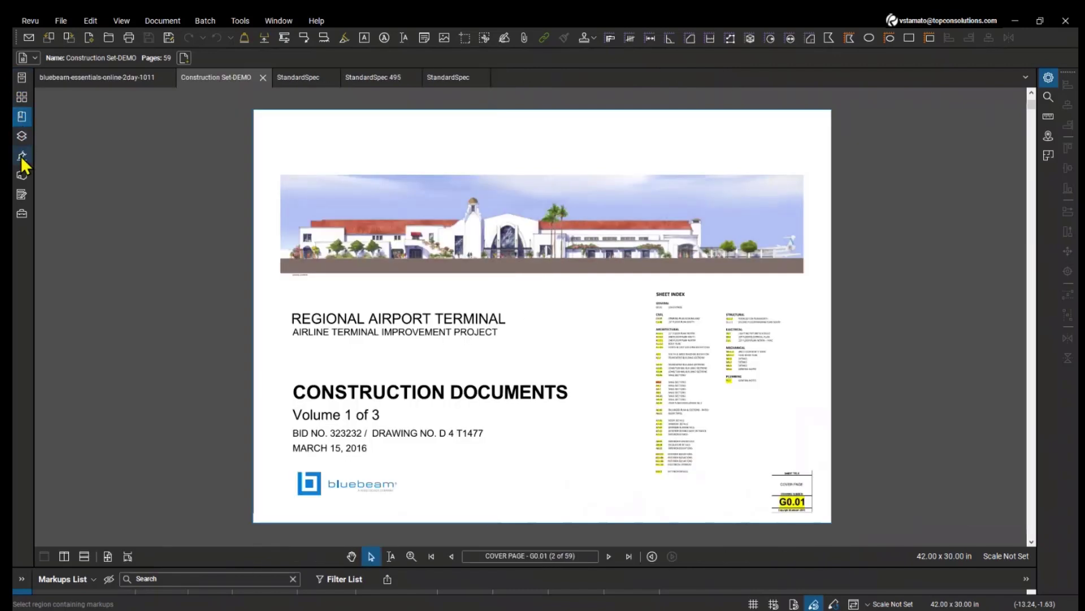
pyautogui.click(1050, 118)
pyautogui.click(1052, 78)
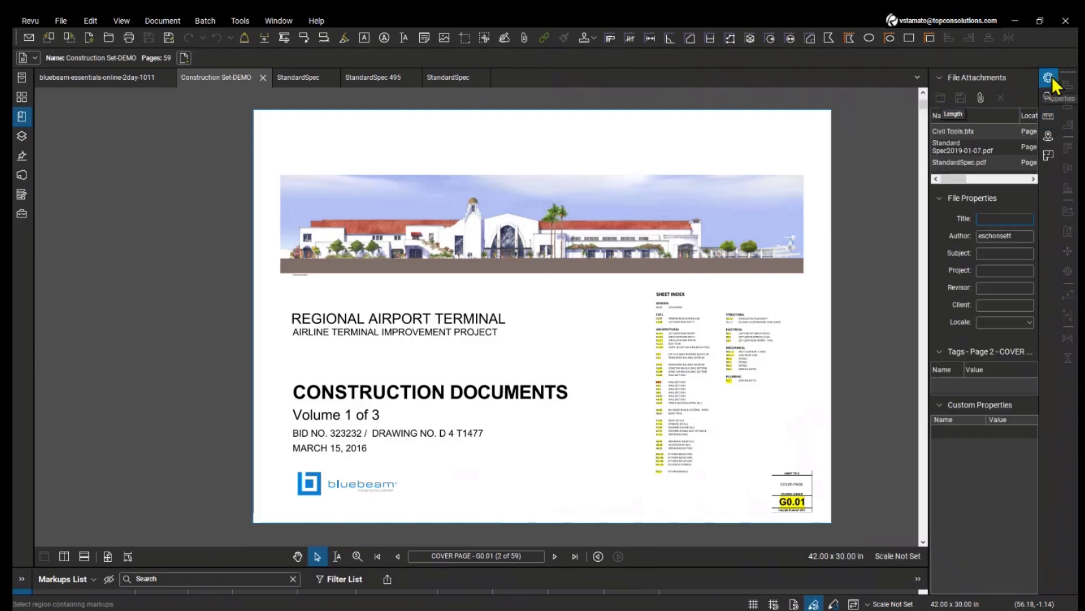
pyautogui.click(1051, 77)
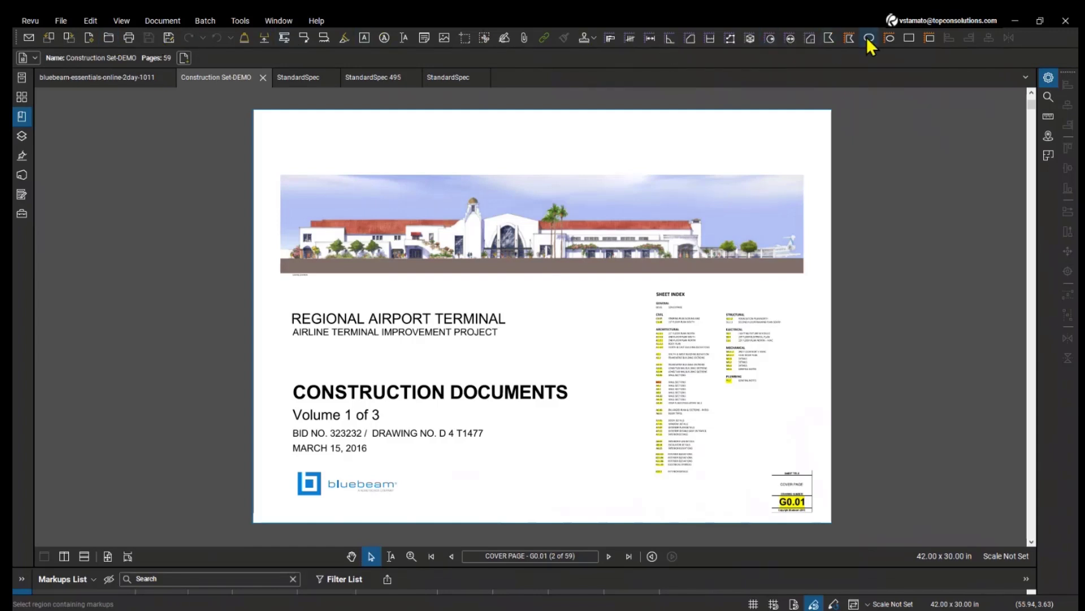
# Step: Examine the markup, Sketch to Scale, form and toolbar tools, the editing commands, and the export formats including Excel Workbook
pyautogui.click(237, 21)
pyautogui.moveTo(242, 31)
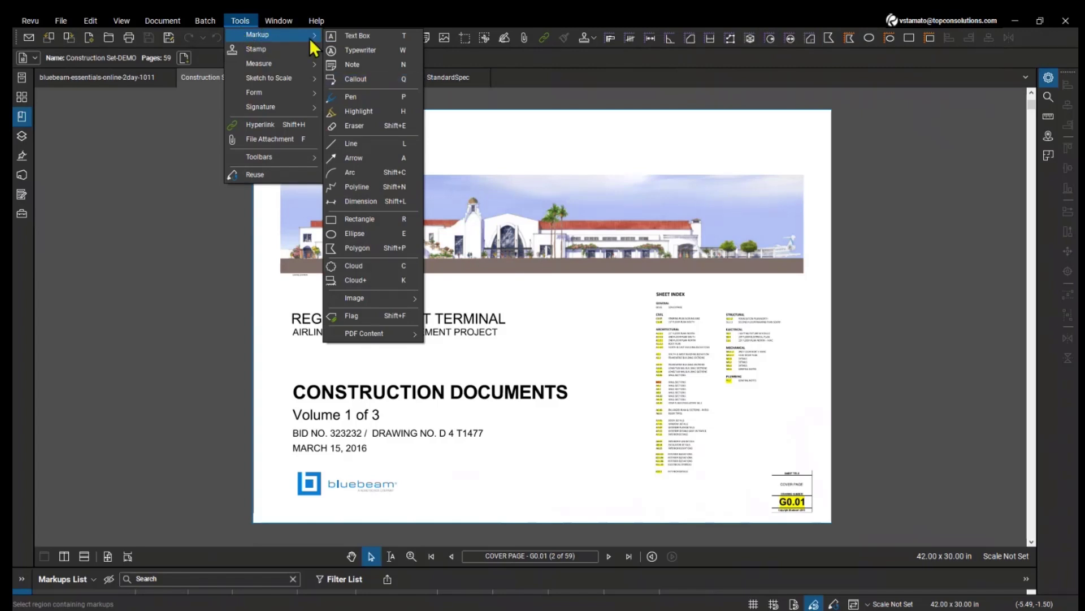
pyautogui.moveTo(293, 70)
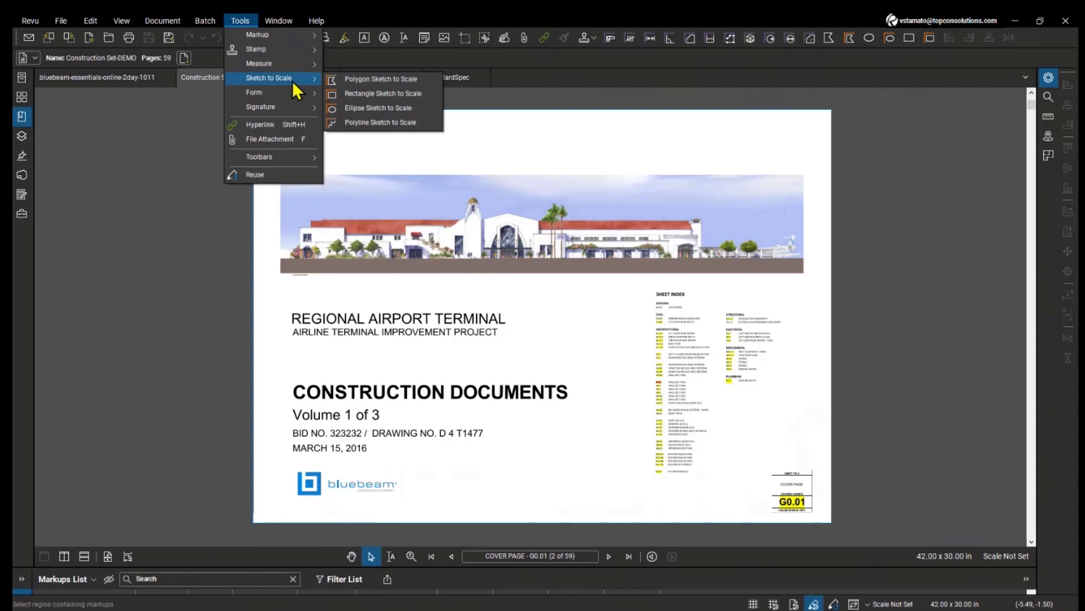
pyautogui.moveTo(286, 97)
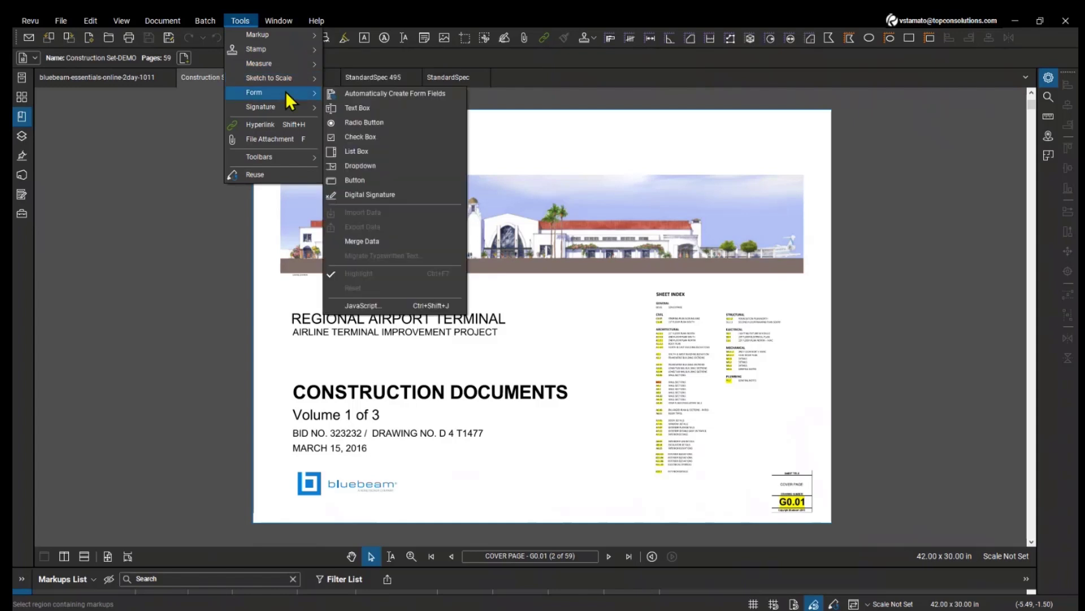
pyautogui.moveTo(286, 157)
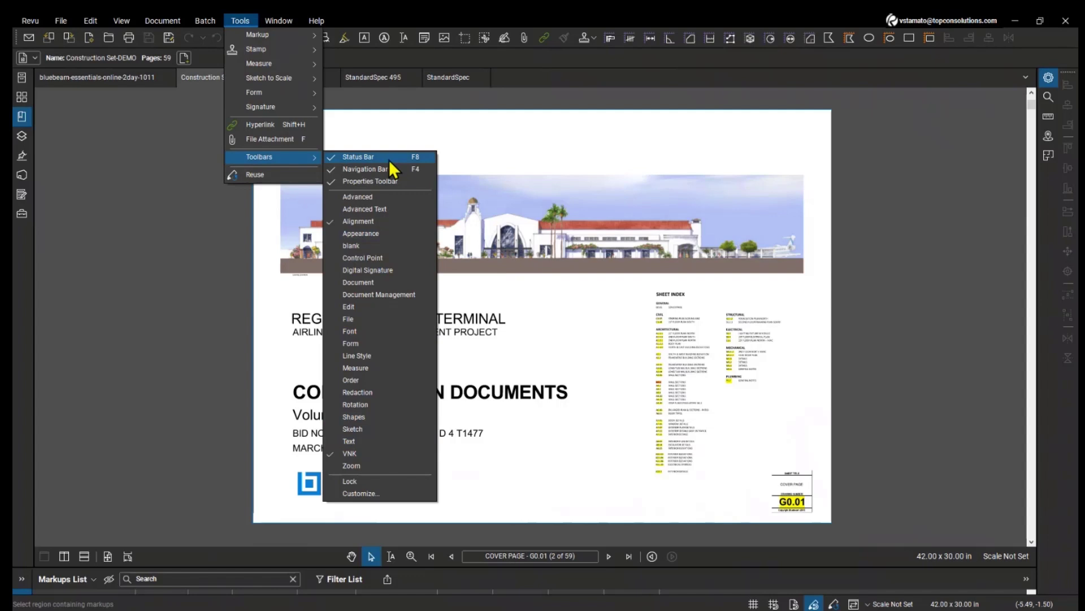
pyautogui.click(158, 199)
pyautogui.click(90, 21)
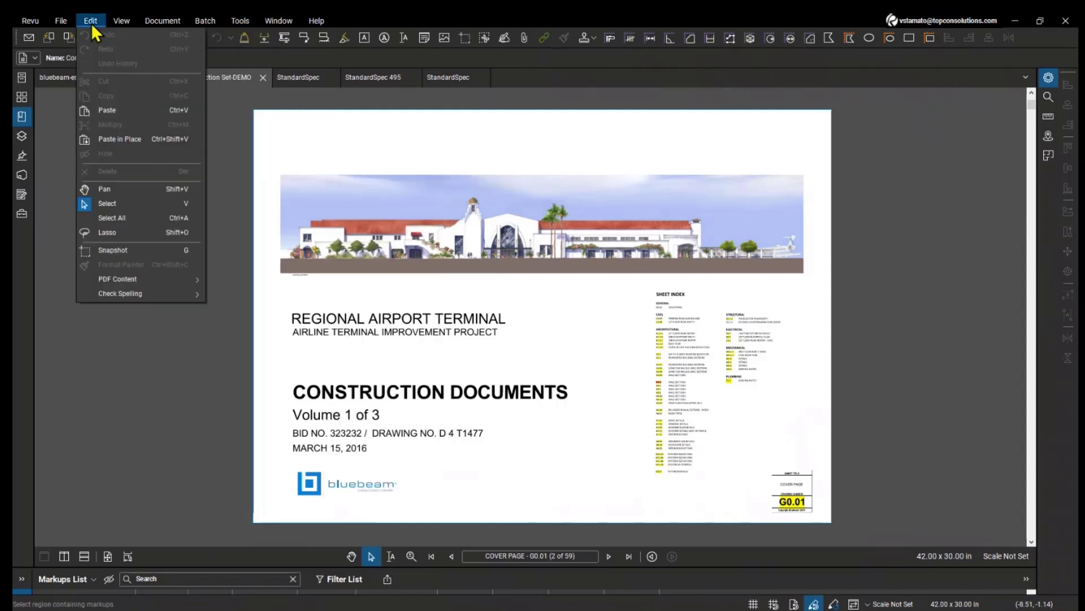
pyautogui.moveTo(147, 279)
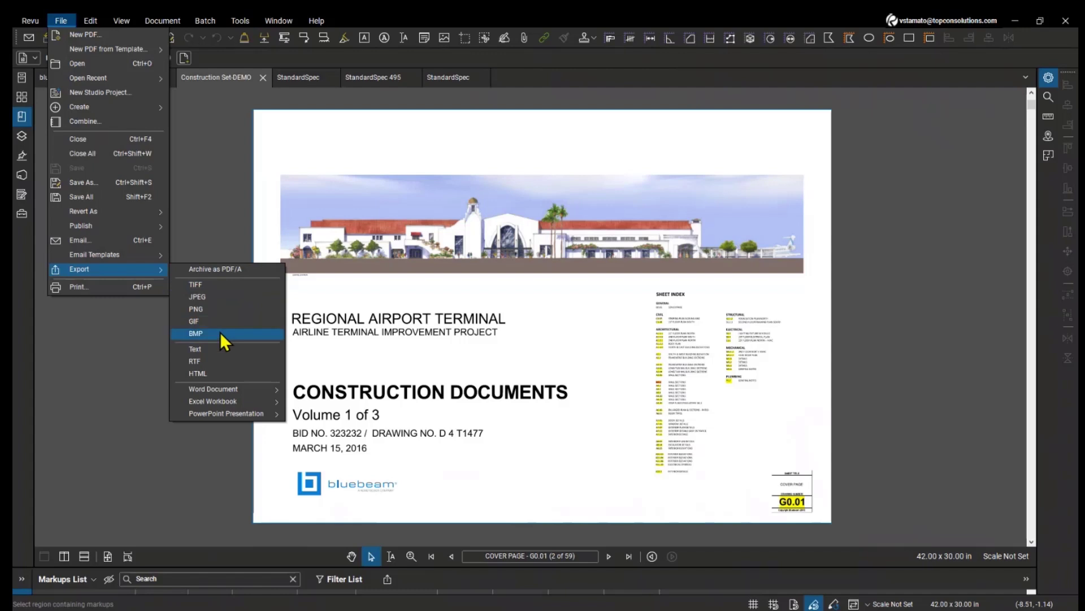
pyautogui.moveTo(254, 391)
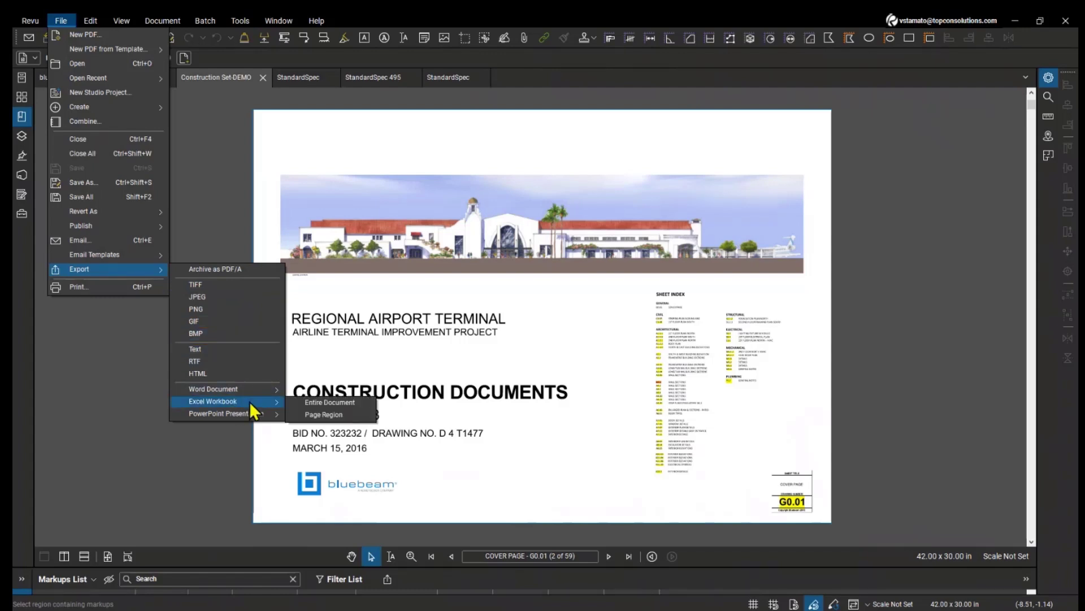
pyautogui.click(317, 362)
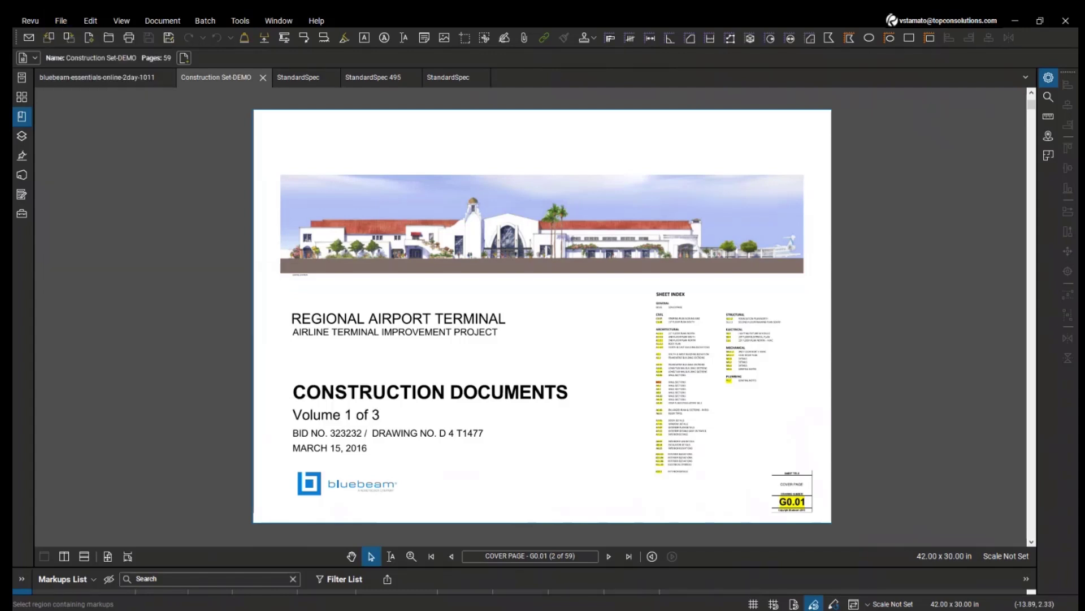
# Step: Review the recent files in File Access, collapse them, and look through the files in the Bluebeam category
pyautogui.click(21, 78)
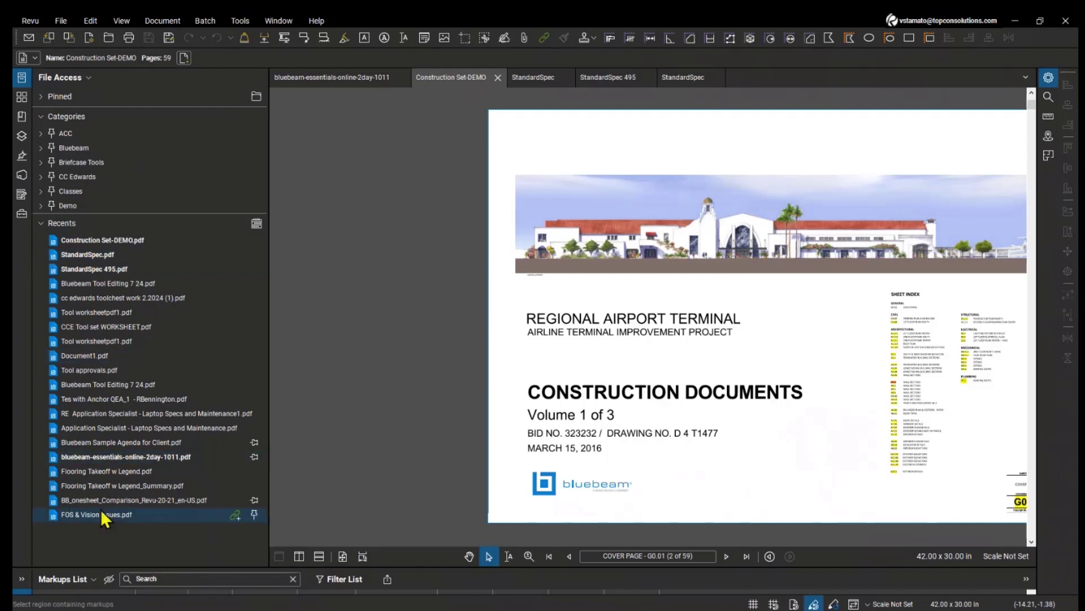
pyautogui.click(40, 224)
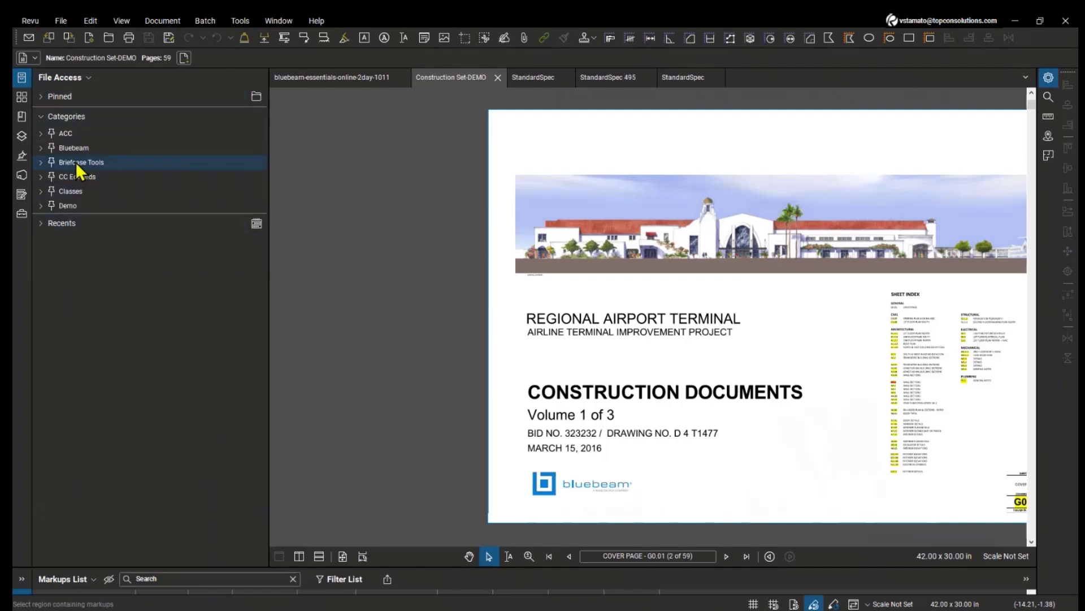
pyautogui.click(43, 148)
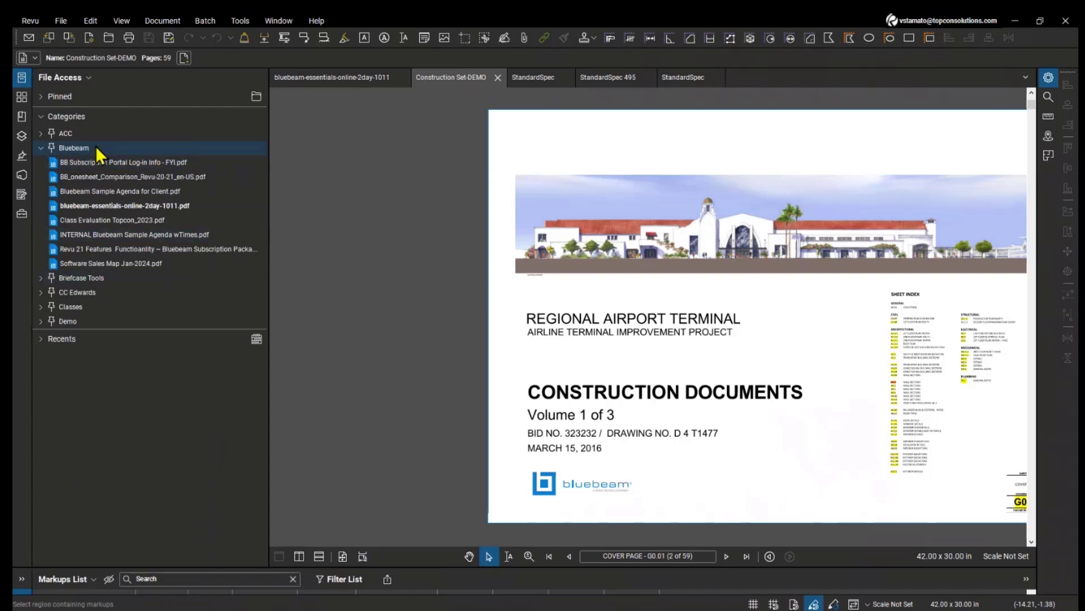
pyautogui.click(40, 148)
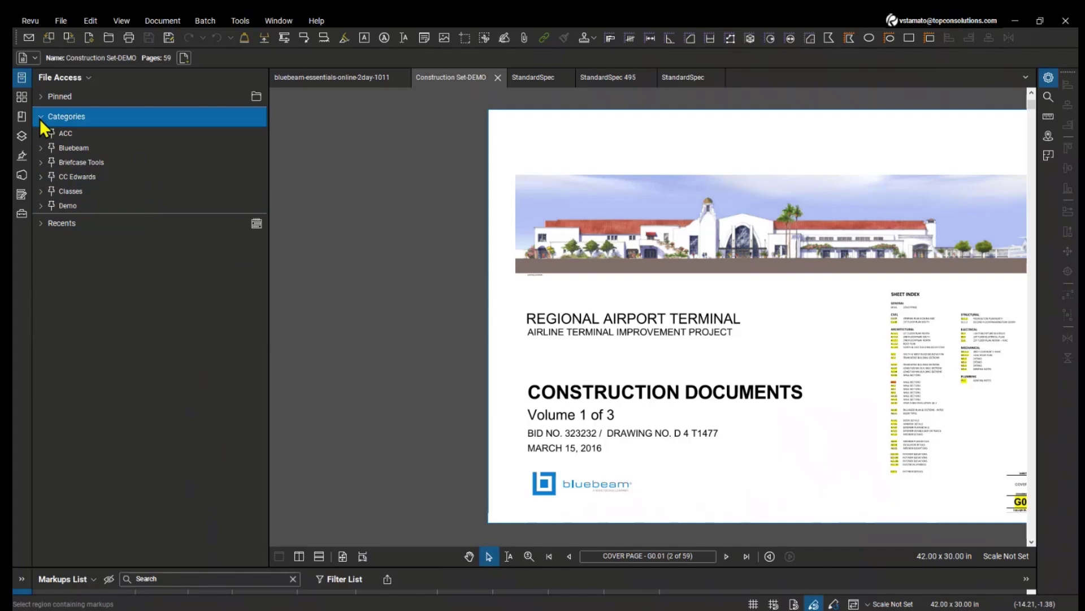
# Step: Show the page thumbnails and view the Compare REV. 1 and A1.1.2 floor plan pages
pyautogui.click(21, 98)
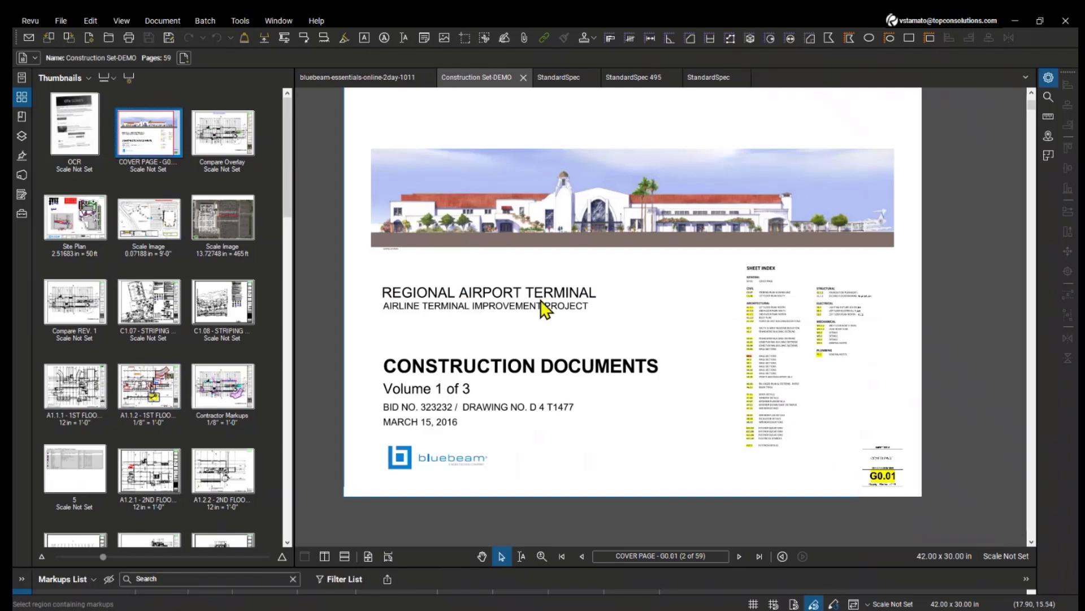
pyautogui.click(85, 311)
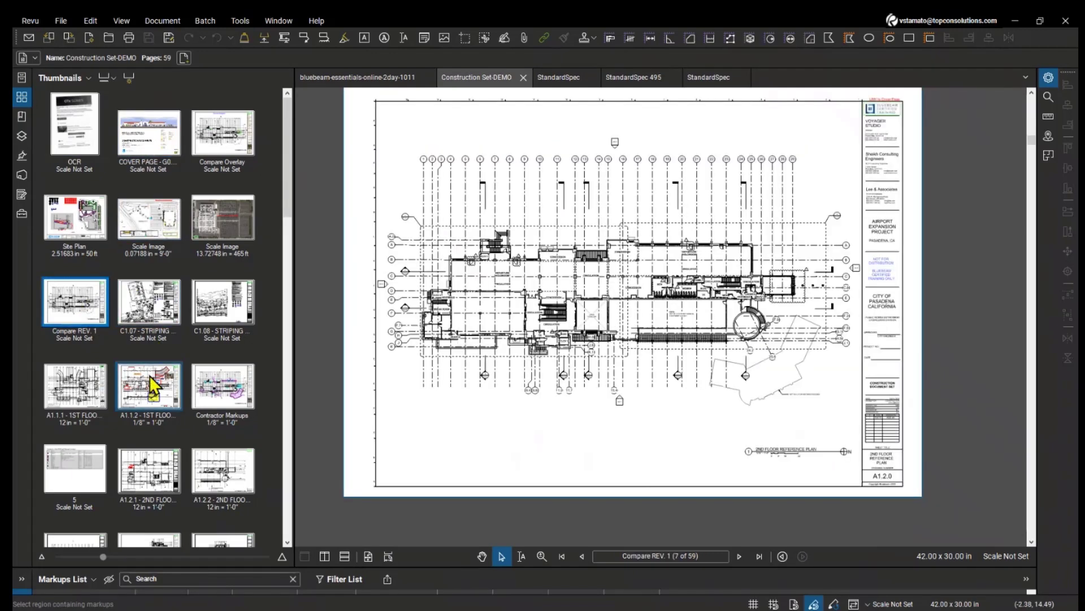
pyautogui.click(153, 389)
# Step: Run OCR on the skewed OTx Series scan, the first page of the construction set
pyautogui.click(60, 113)
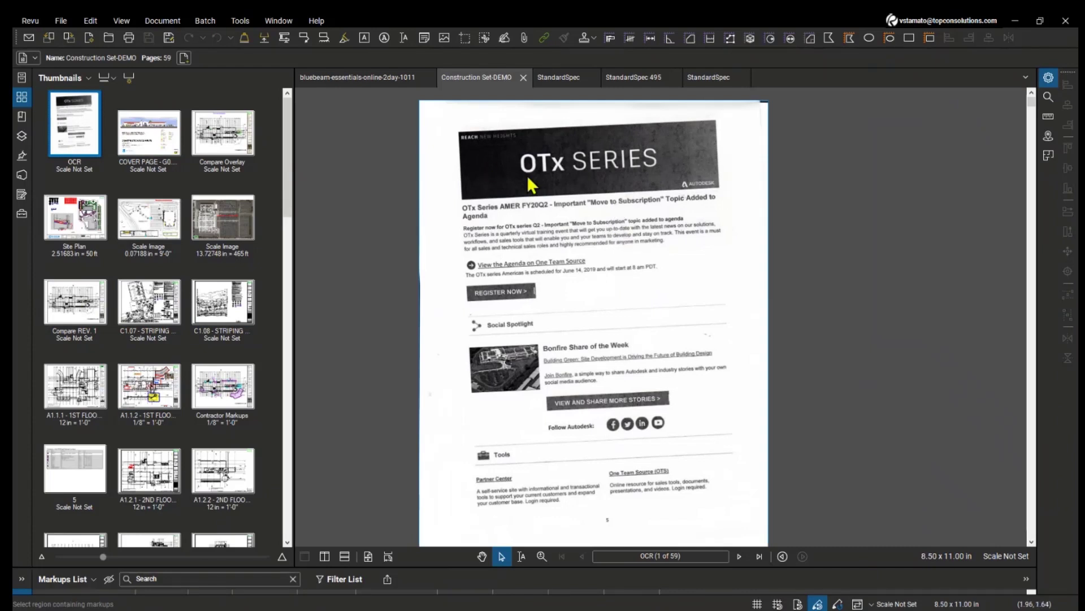
pyautogui.click(166, 26)
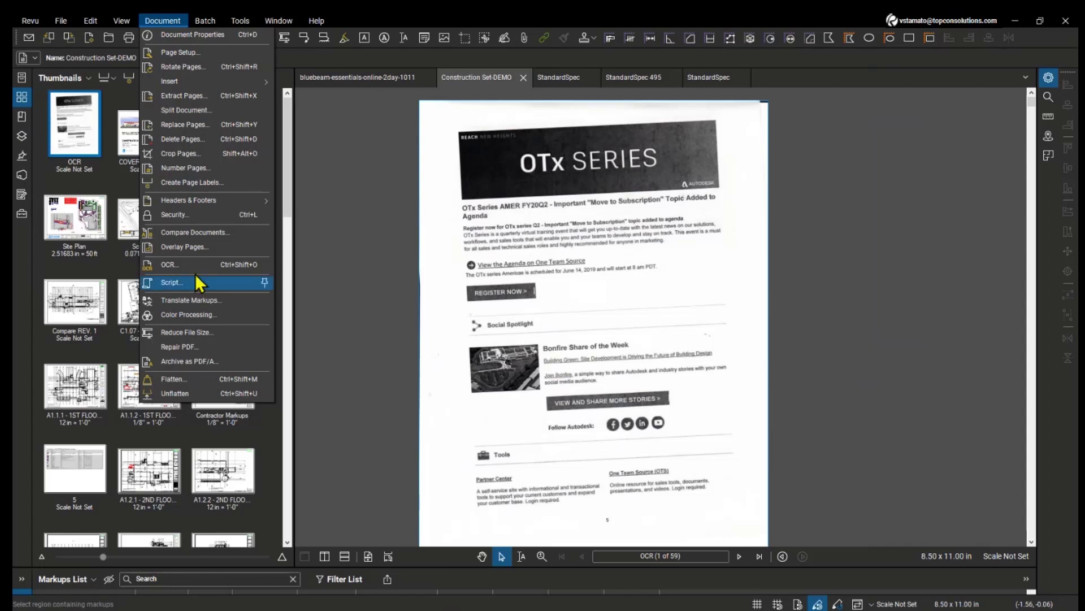
pyautogui.click(174, 261)
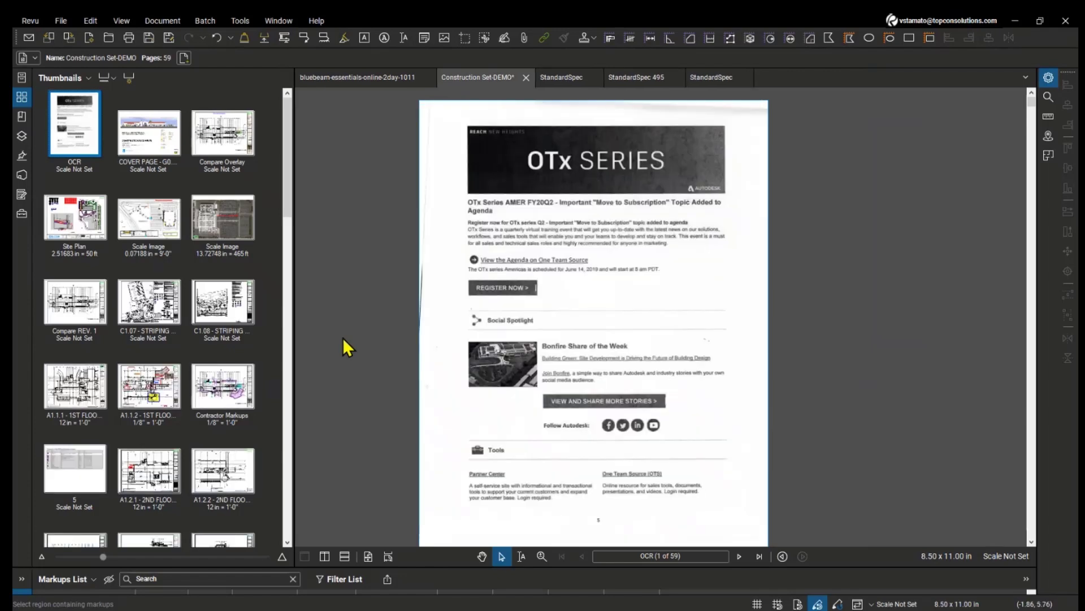
# Step: Open the Contractor Markups page and view its clouded markups across the whole floor plan
pyautogui.scroll(-3, 343, 337)
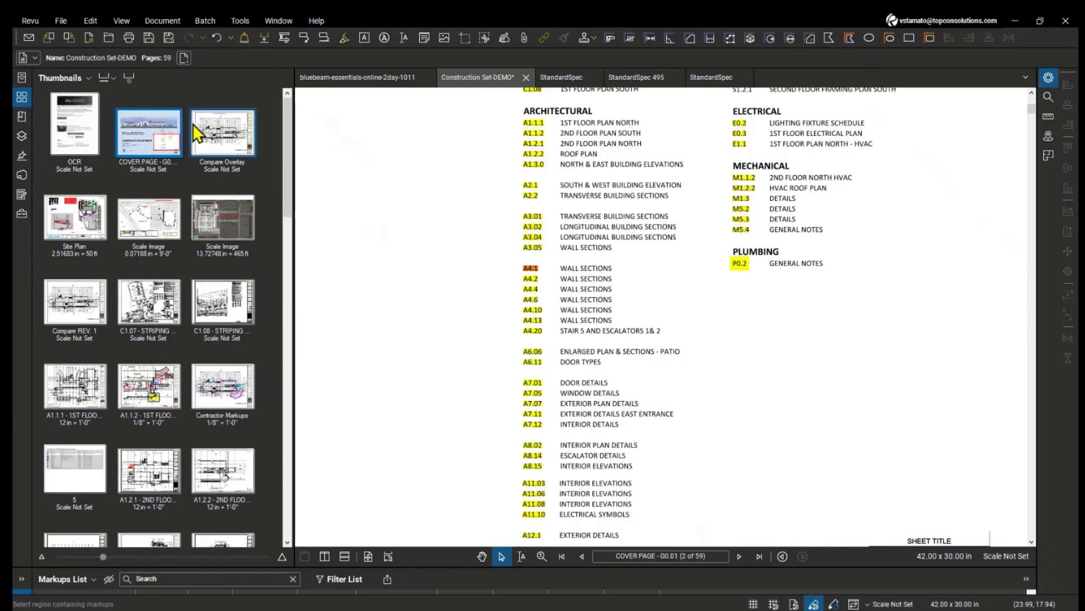
pyautogui.click(221, 384)
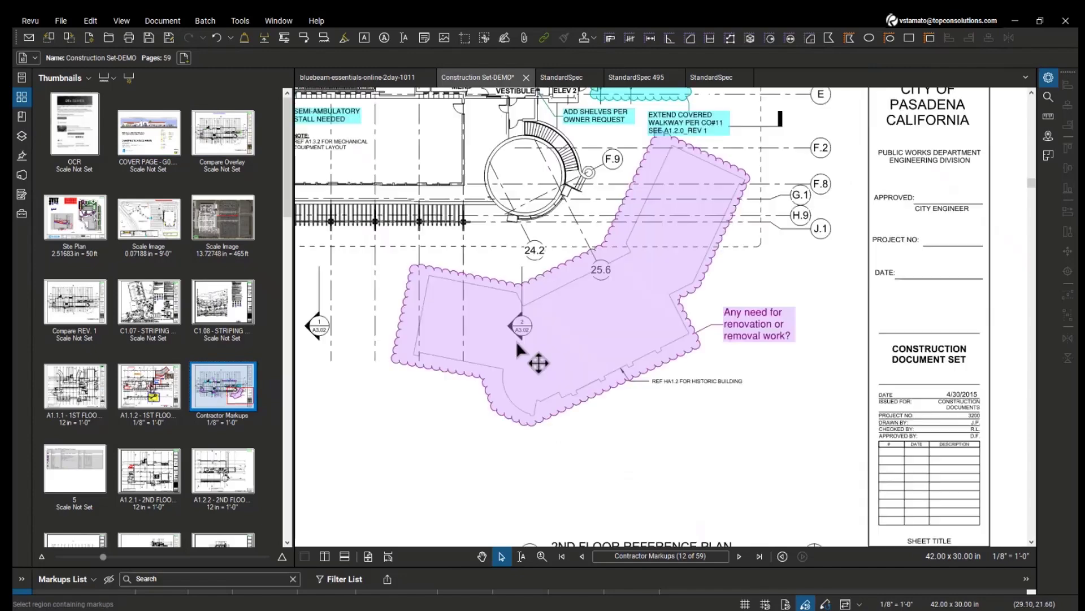
pyautogui.moveTo(609, 318); pyautogui.dragTo(757, 365)
pyautogui.moveTo(629, 358); pyautogui.dragTo(632, 362)
pyautogui.moveTo(398, 247); pyautogui.dragTo(492, 250)
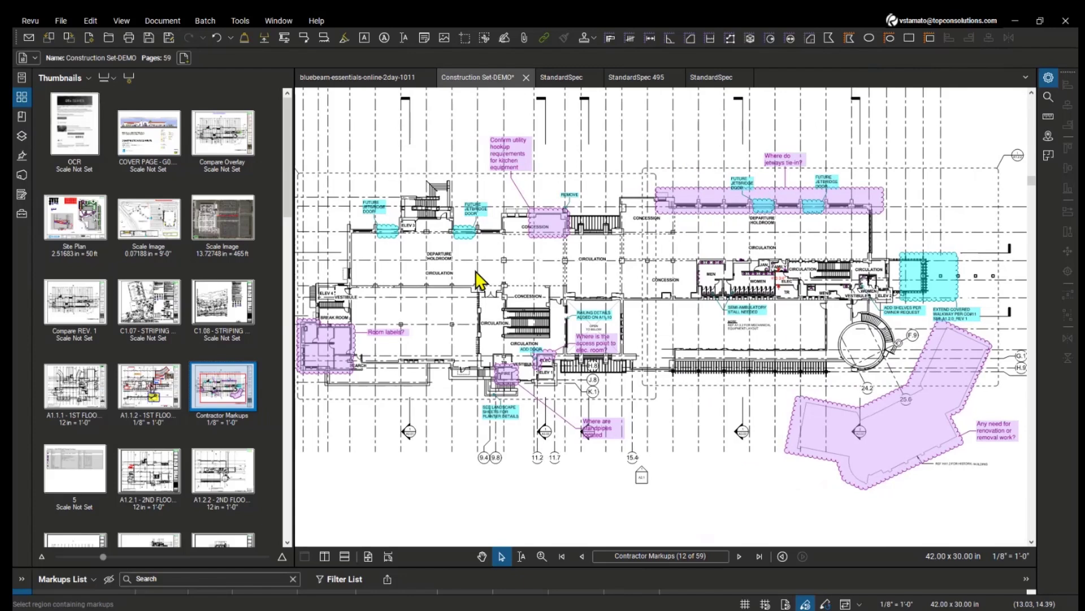
# Step: Expand the Markups List and check the entries for the Future Jetbridge Door callout and the kitchen utility hookup callout
pyautogui.click(479, 210)
pyautogui.click(481, 210)
pyautogui.moveTo(481, 566); pyautogui.dragTo(475, 439)
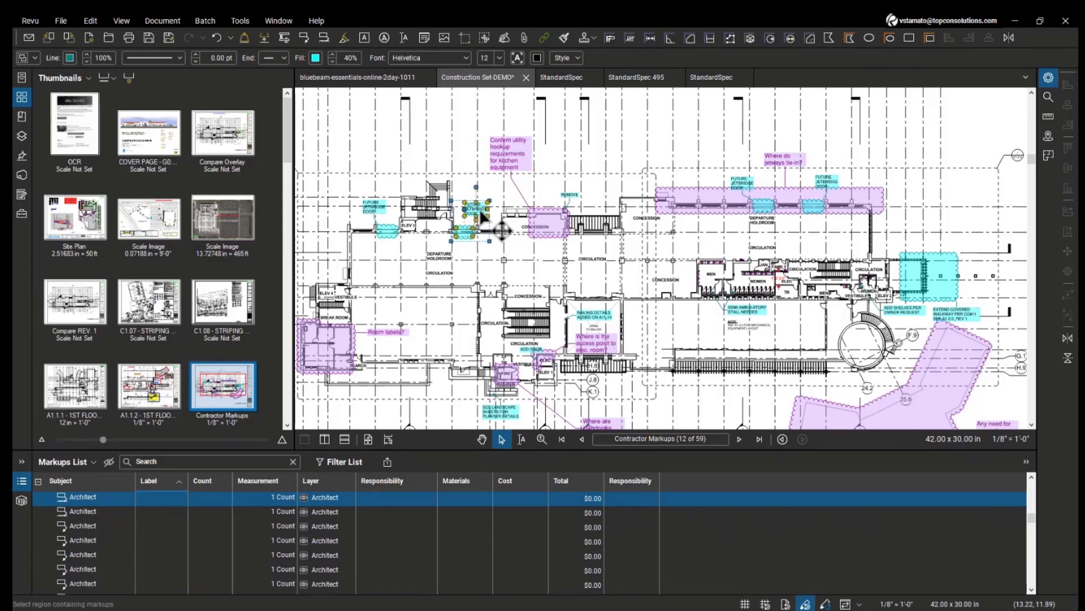
pyautogui.click(516, 152)
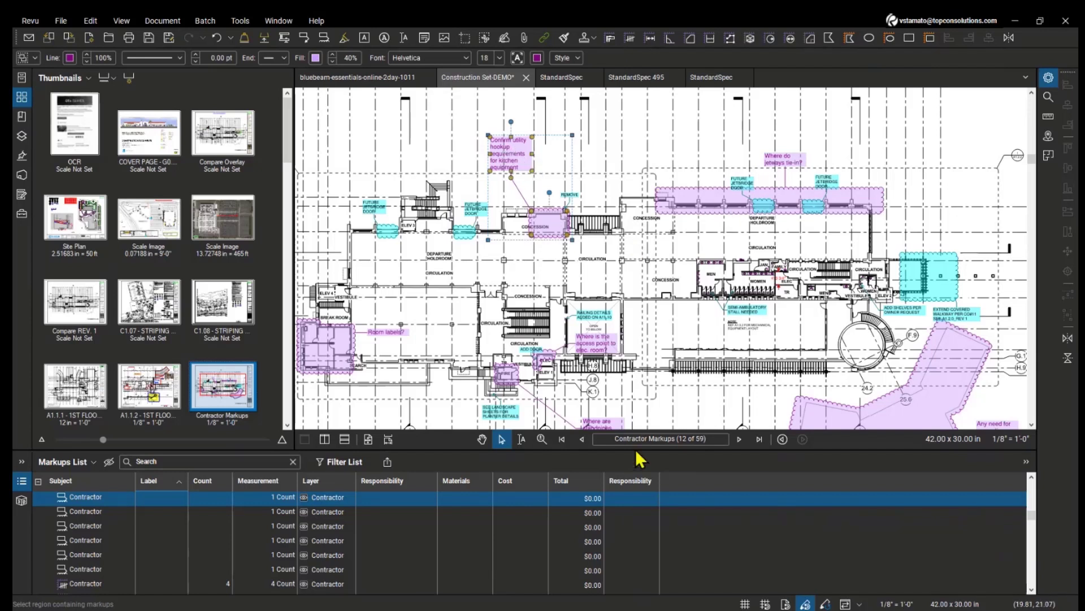
pyautogui.moveTo(635, 452); pyautogui.dragTo(633, 502)
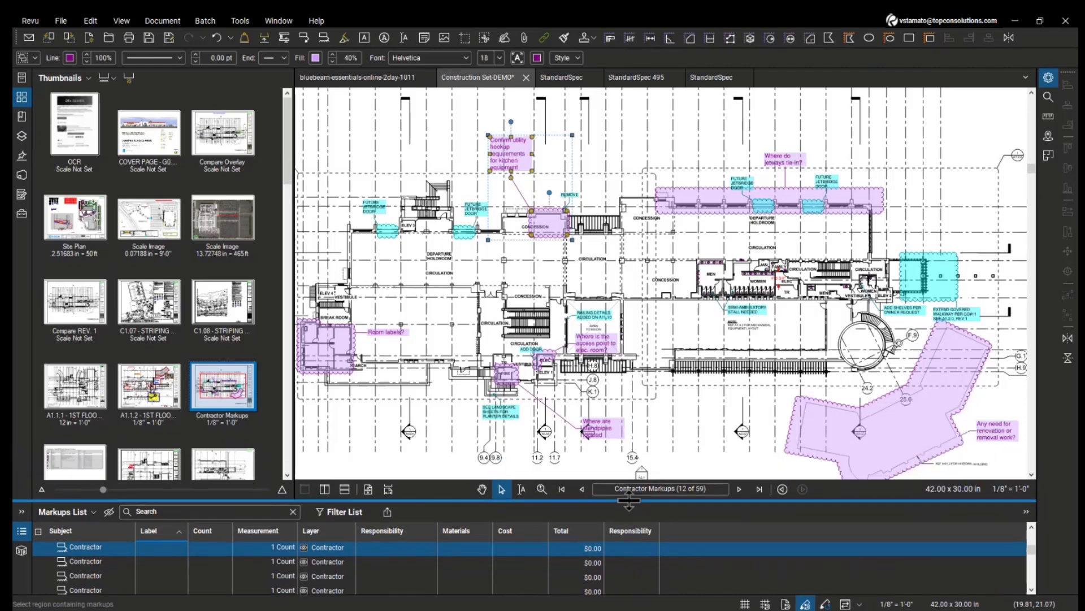
pyautogui.click(632, 252)
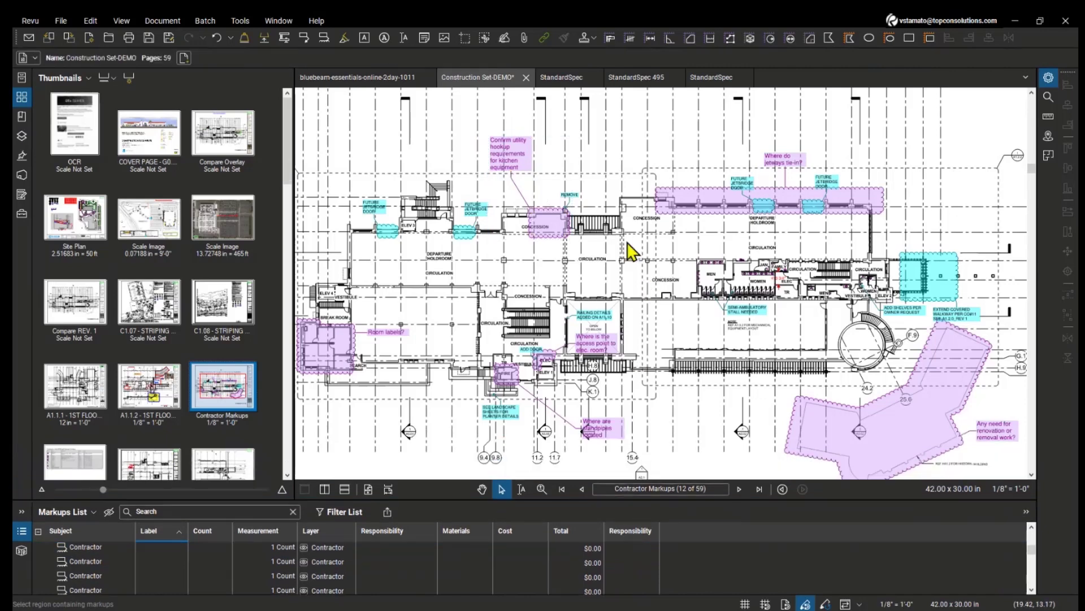
# Step: Return to the cover page G0.01 and view its sheet index up close
pyautogui.click(145, 135)
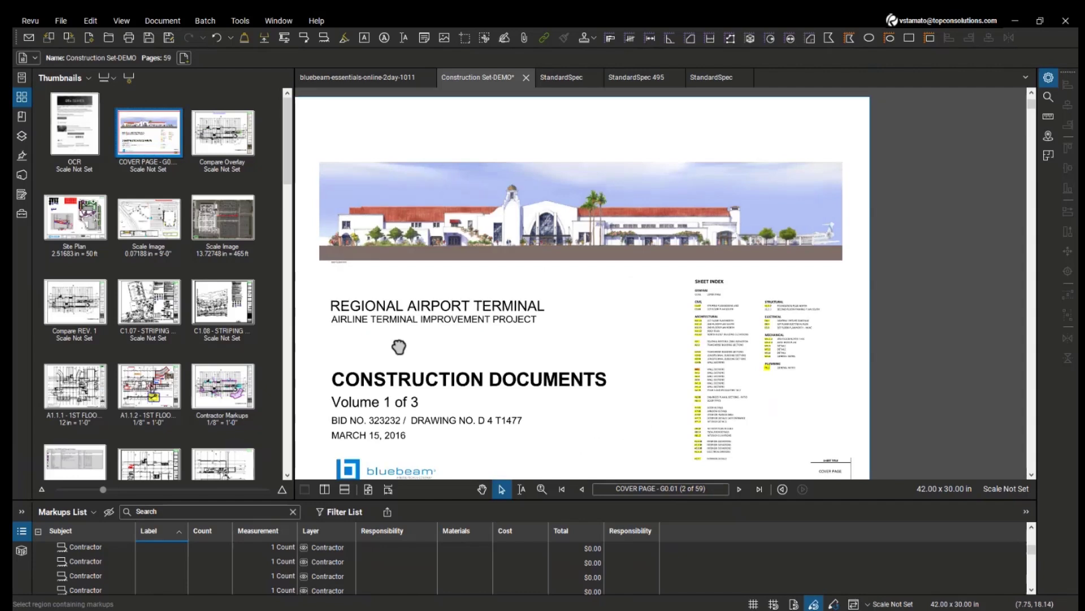
pyautogui.scroll(2, 751, 303)
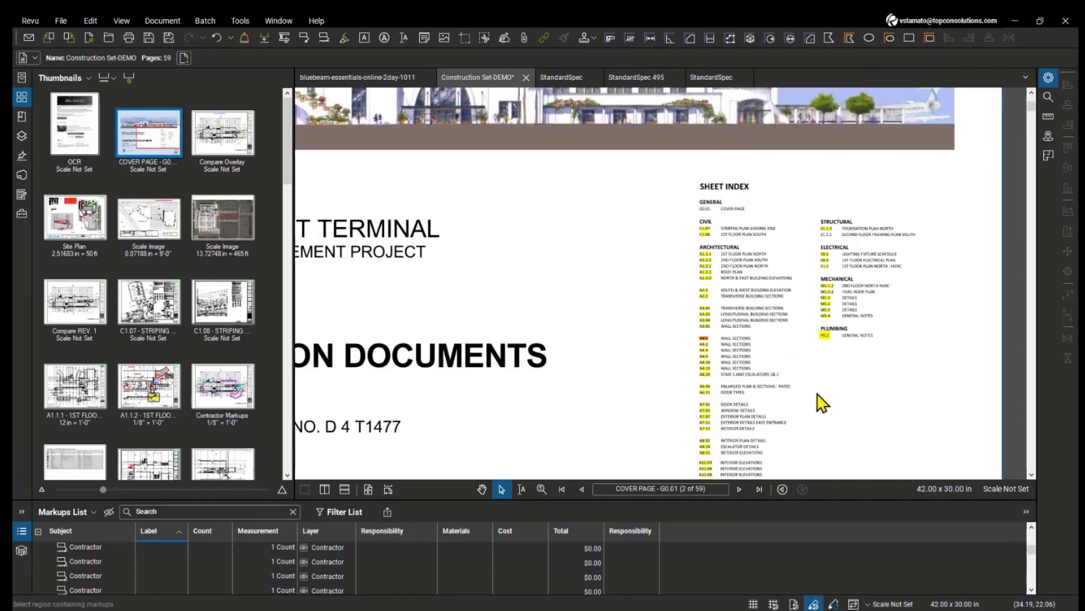
# Step: Follow the A4.1 link in the architectural section of the sheet index to the Wall Sections sheet
pyautogui.moveTo(822, 402); pyautogui.dragTo(701, 322)
pyautogui.scroll(2, 705, 334)
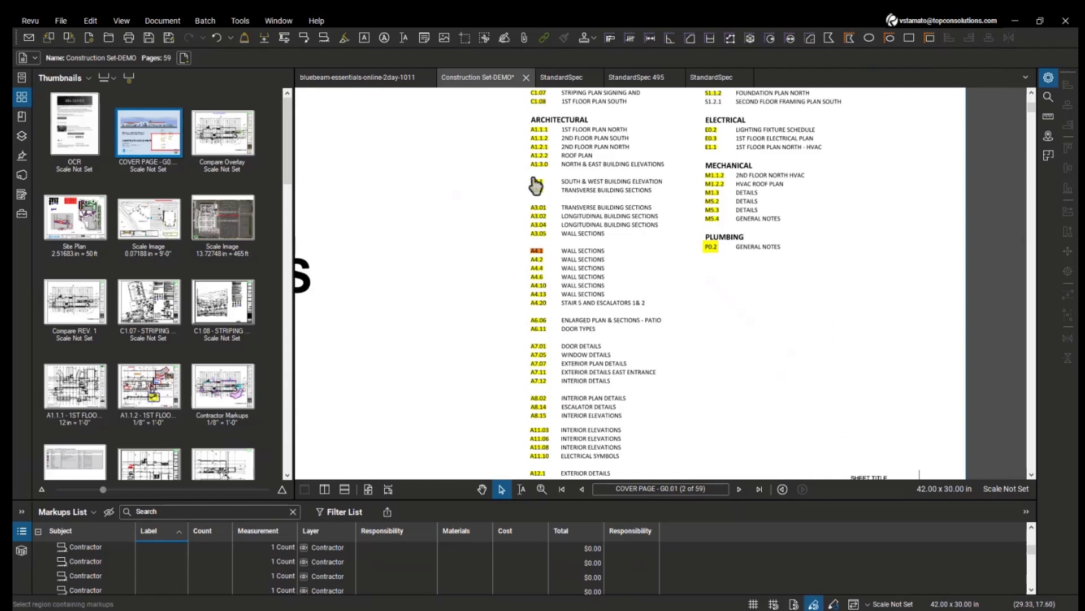
pyautogui.click(538, 258)
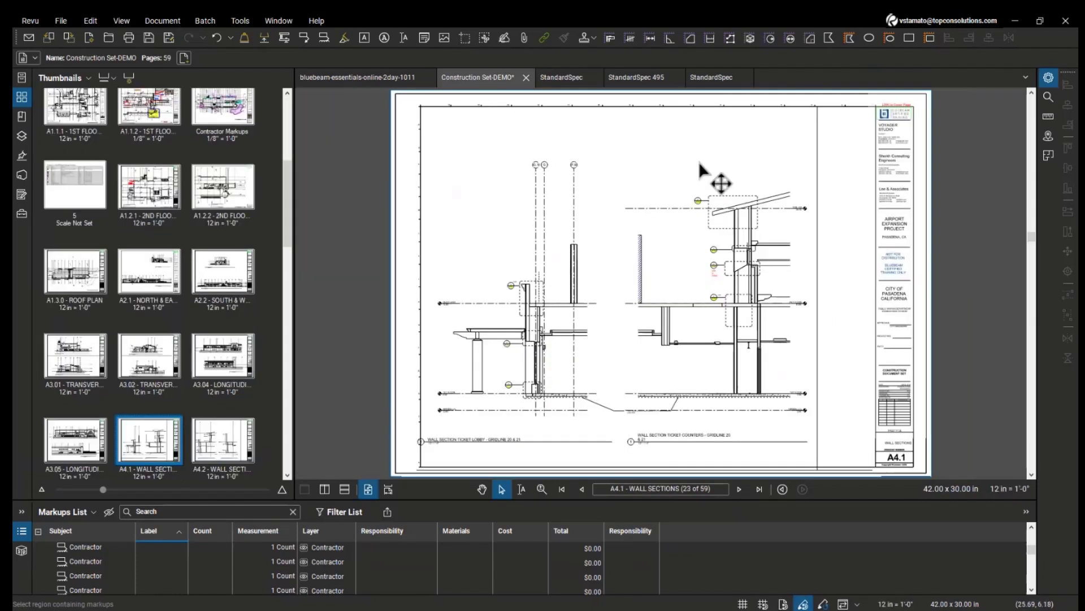
# Step: Follow the red "Link to Detail" below callout 6/A7.01 on the ticket counter wall section
pyautogui.scroll(5, 621, 240)
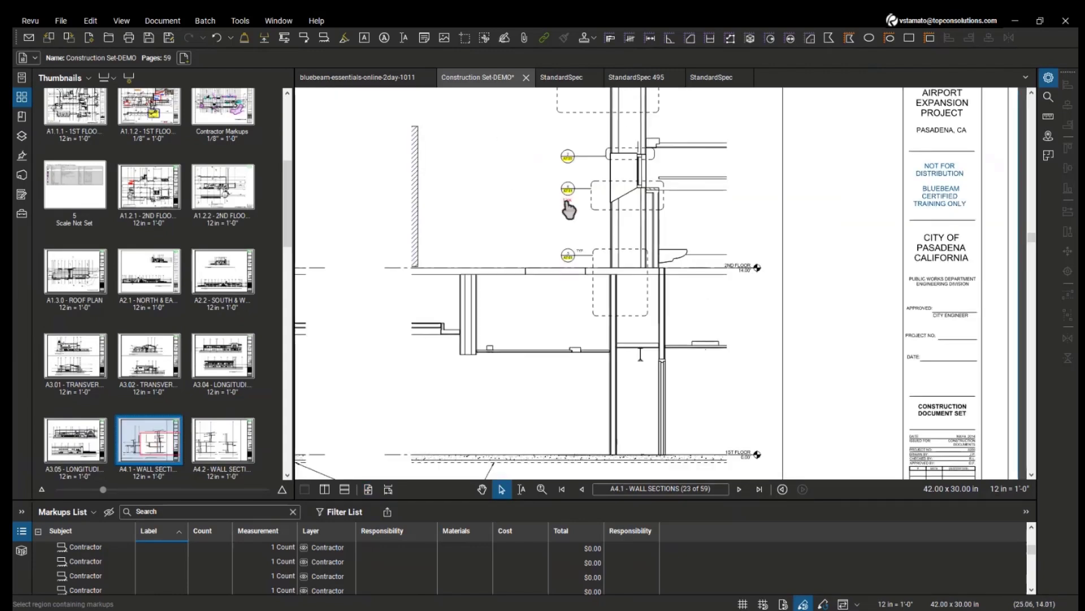
pyautogui.scroll(3, 571, 212)
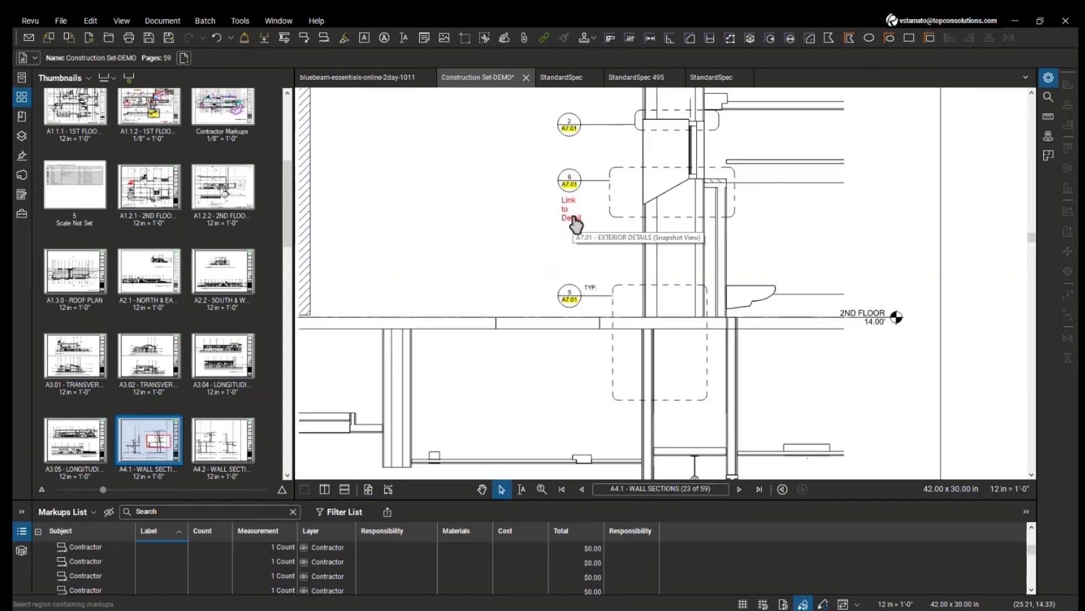
pyautogui.click(576, 225)
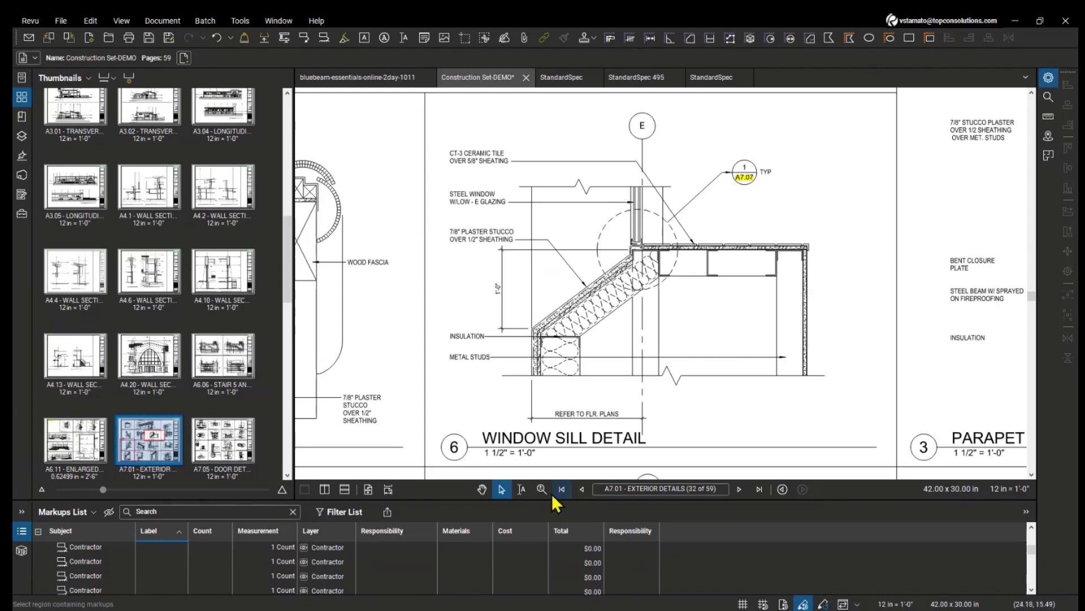
# Step: Examine the 3 in = 1 ft viewport over Head Detail 12 on sheet A7.01 and its red dimension beside the steel panel
pyautogui.click(783, 488)
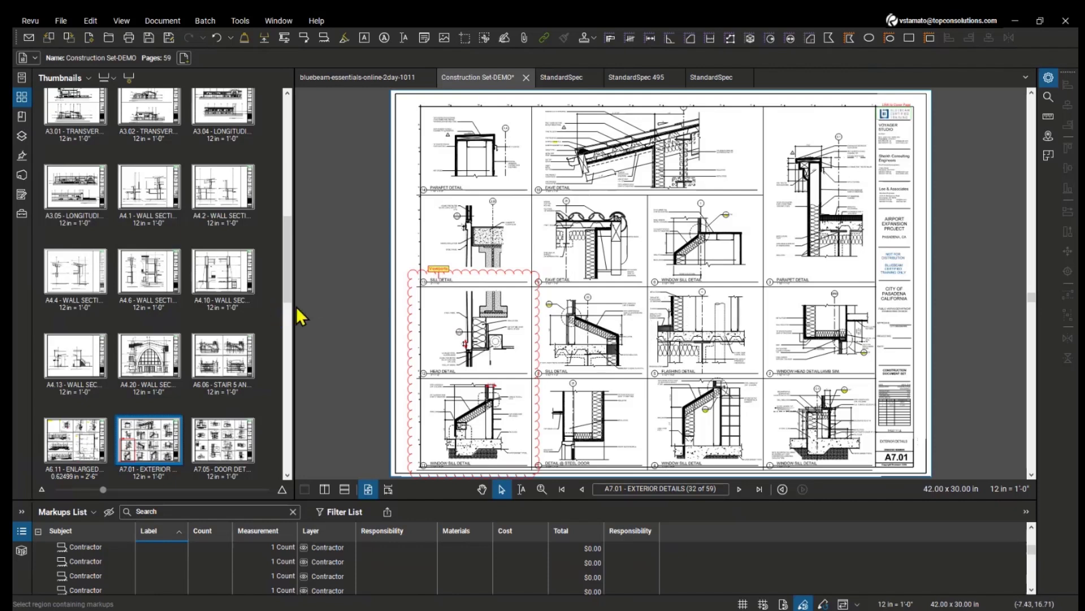
pyautogui.moveTo(296, 307); pyautogui.dragTo(204, 308)
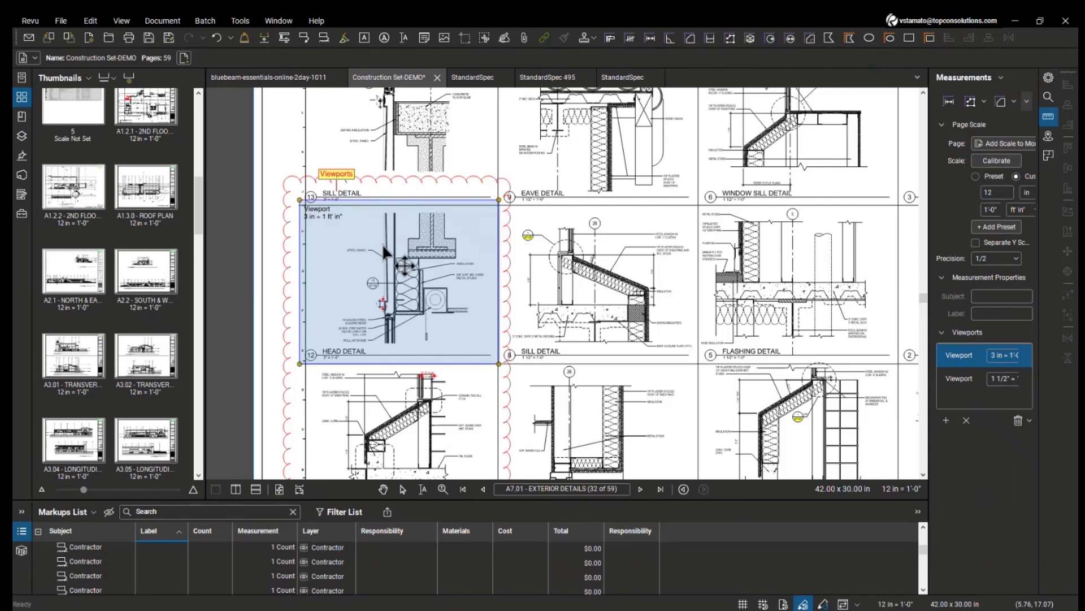
pyautogui.scroll(4, 346, 230)
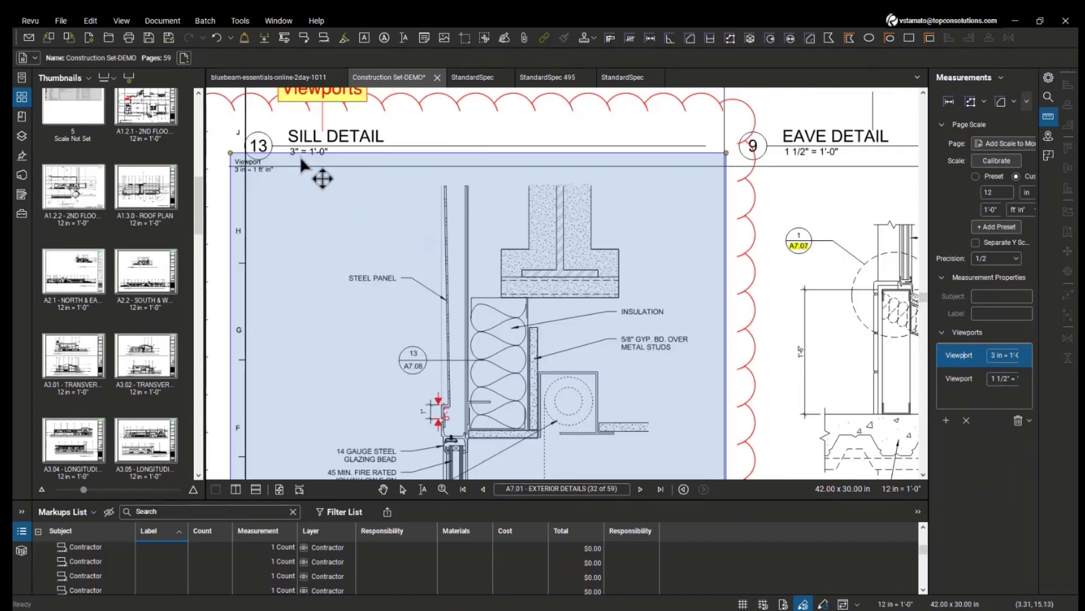
pyautogui.scroll(2, 454, 432)
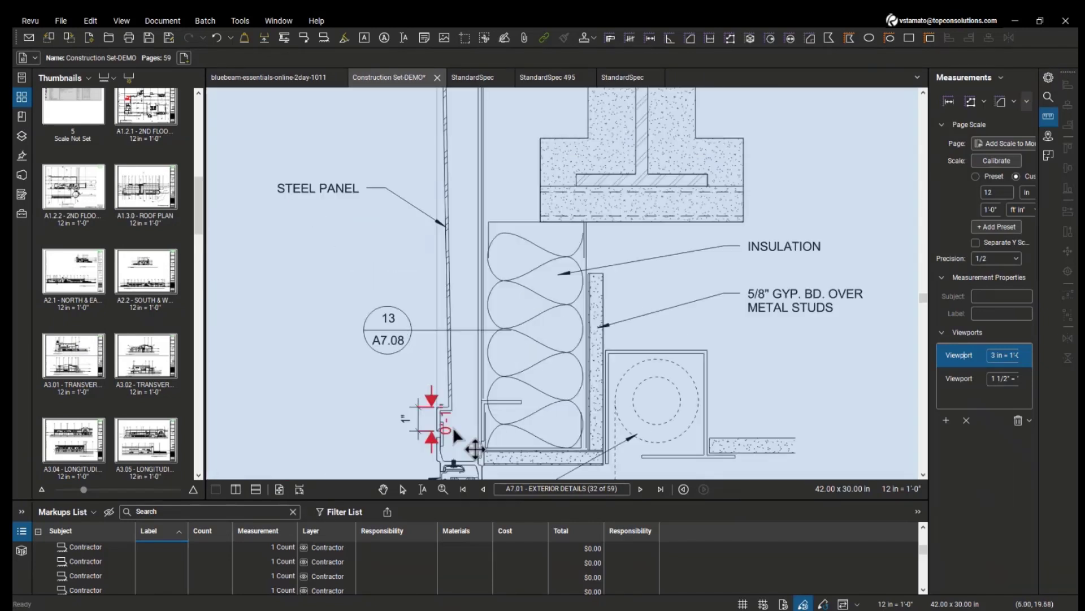
pyautogui.scroll(-3, 438, 416)
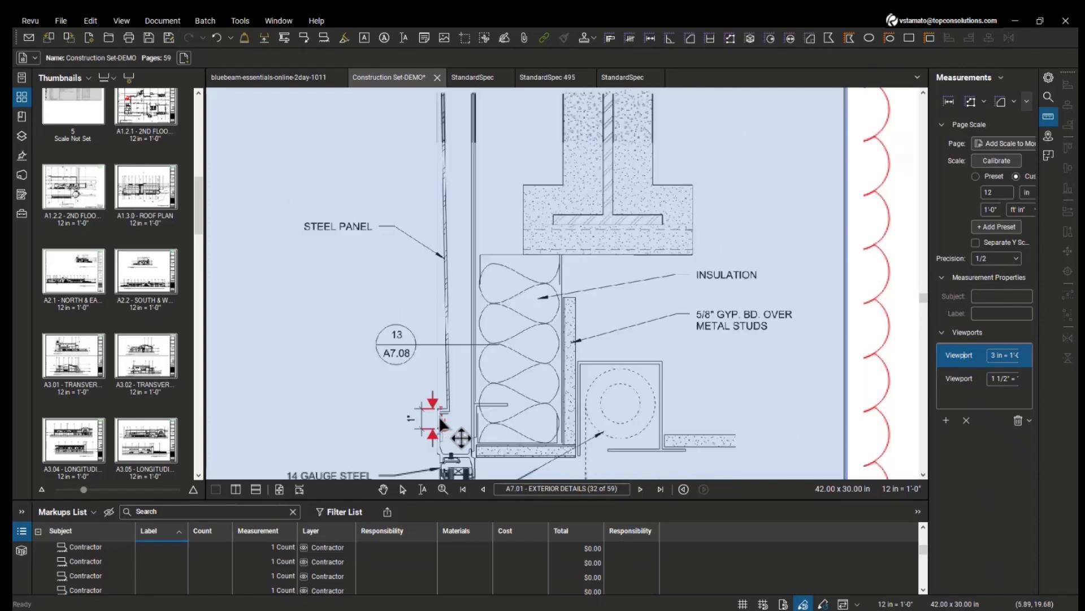
pyautogui.scroll(-2, 444, 411)
# Step: Select the 1 1/2" viewport and examine the red dimension at the top of Window Sill Detail 11
pyautogui.click(960, 378)
pyautogui.moveTo(792, 416); pyautogui.dragTo(805, 291)
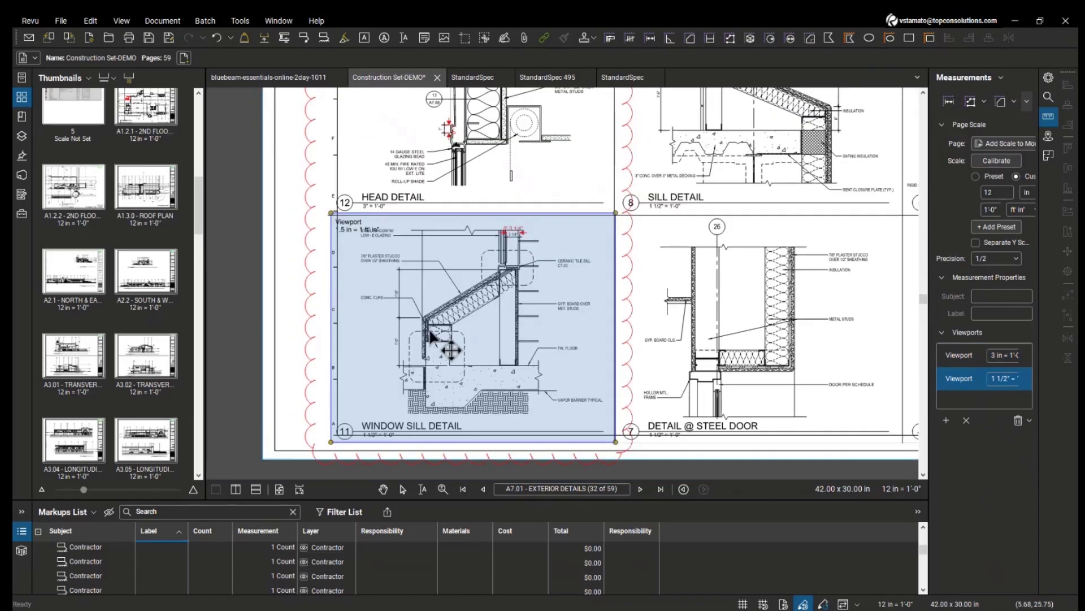
pyautogui.scroll(3, 352, 226)
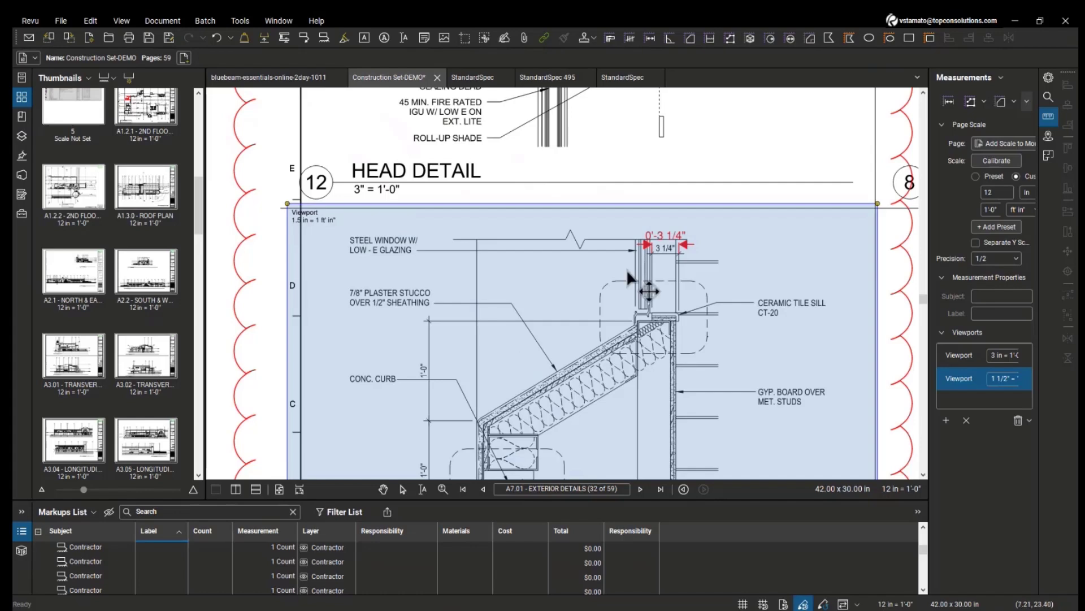
pyautogui.scroll(-1, 660, 249)
pyautogui.scroll(-5, 660, 249)
# Step: Follow the cover page link at the logo in the A7.01 title block back to the sheet index
pyautogui.moveTo(660, 249)
pyautogui.mouseDown()
pyautogui.moveTo(513, 299)
pyautogui.moveTo(458, 339)
pyautogui.mouseUp()
pyautogui.moveTo(703, 281); pyautogui.dragTo(531, 305)
pyautogui.scroll(-2, 650, 295)
pyautogui.moveTo(589, 251); pyautogui.dragTo(594, 305)
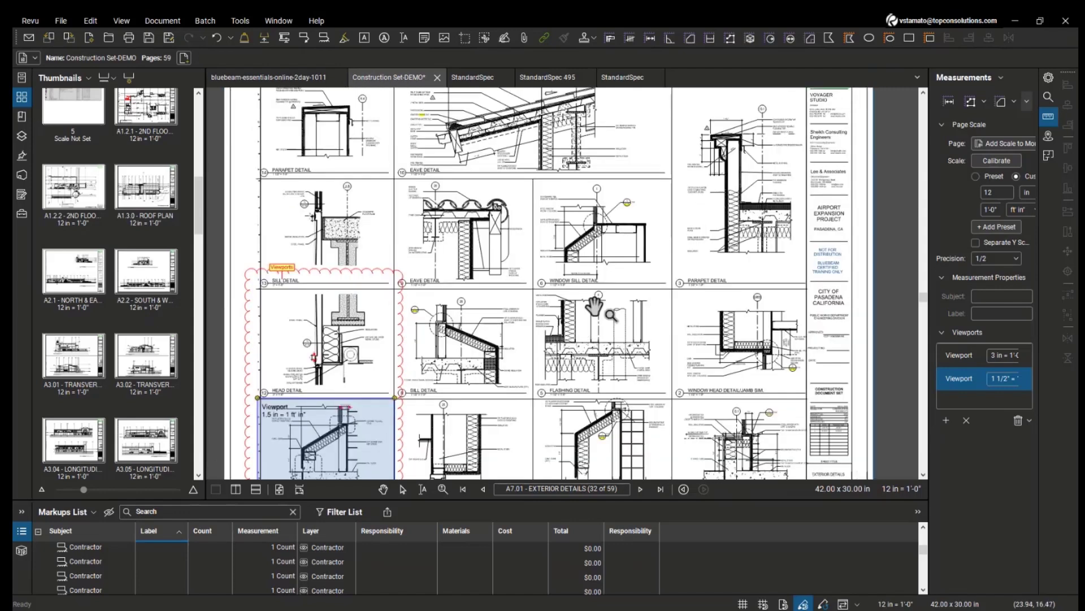
pyautogui.moveTo(670, 232)
pyautogui.mouseDown()
pyautogui.moveTo(640, 275)
pyautogui.moveTo(636, 305)
pyautogui.mouseUp()
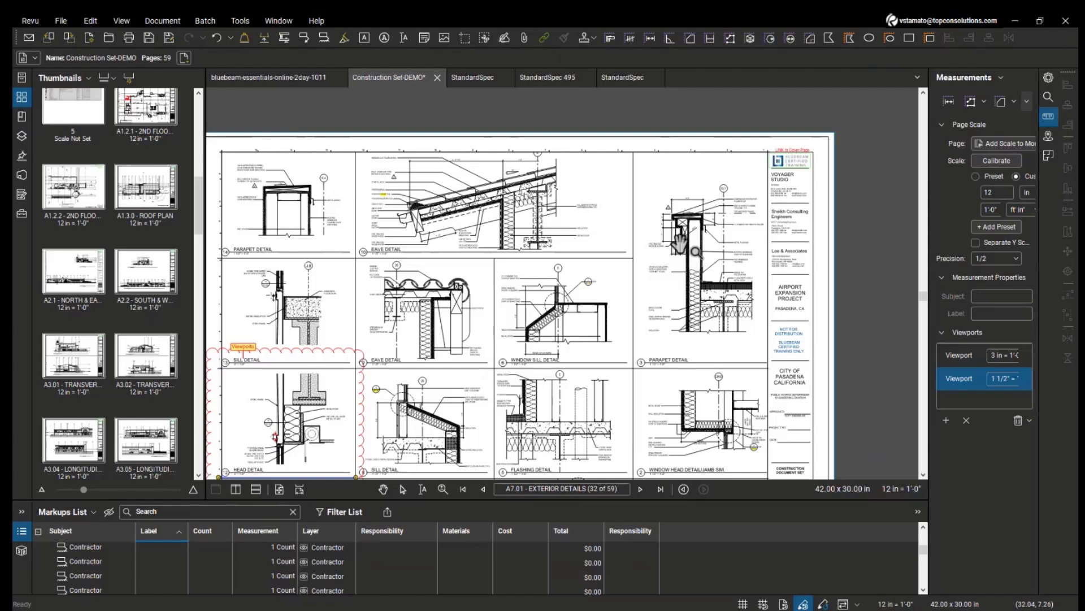
pyautogui.scroll(3, 803, 159)
pyautogui.press('Escape')
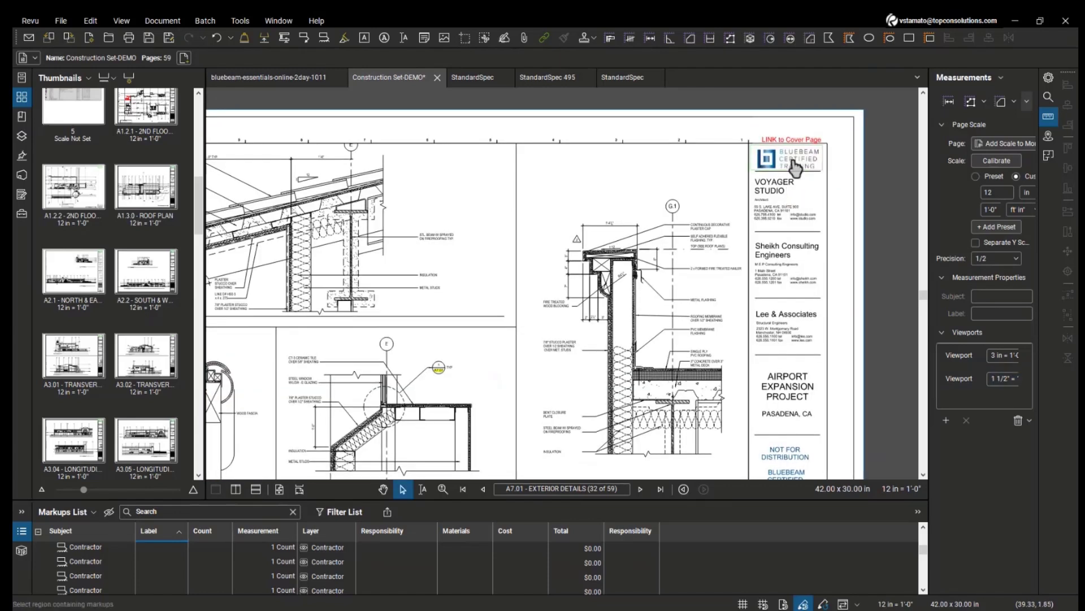
pyautogui.click(796, 168)
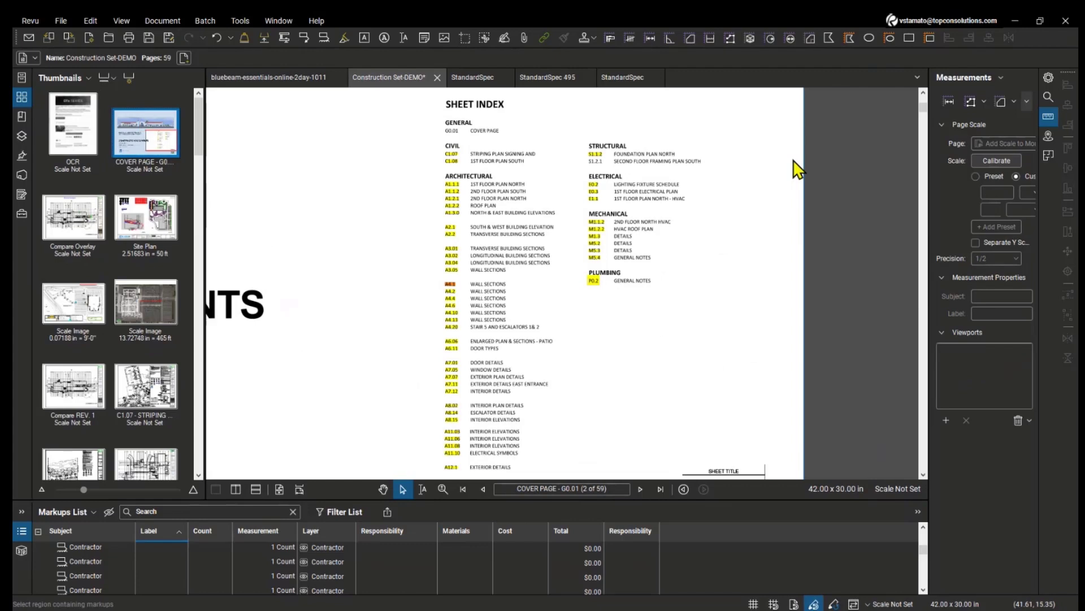
# Step: Open the Compare Overlay page and examine the clouded red and green differences at the building's east end
pyautogui.click(73, 218)
pyautogui.moveTo(680, 284); pyautogui.dragTo(648, 306)
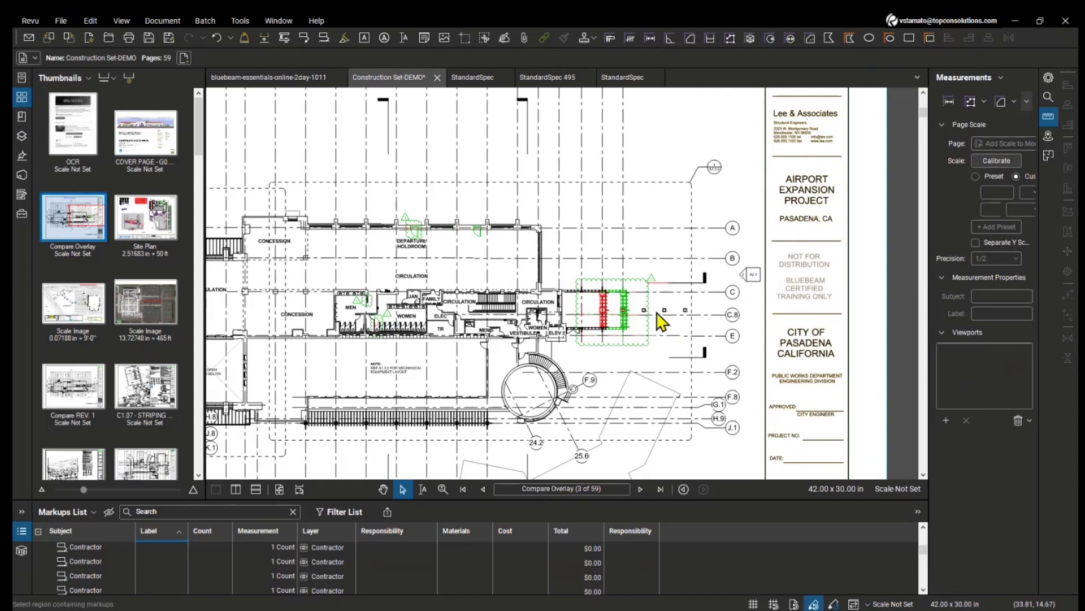
pyautogui.scroll(5, 658, 313)
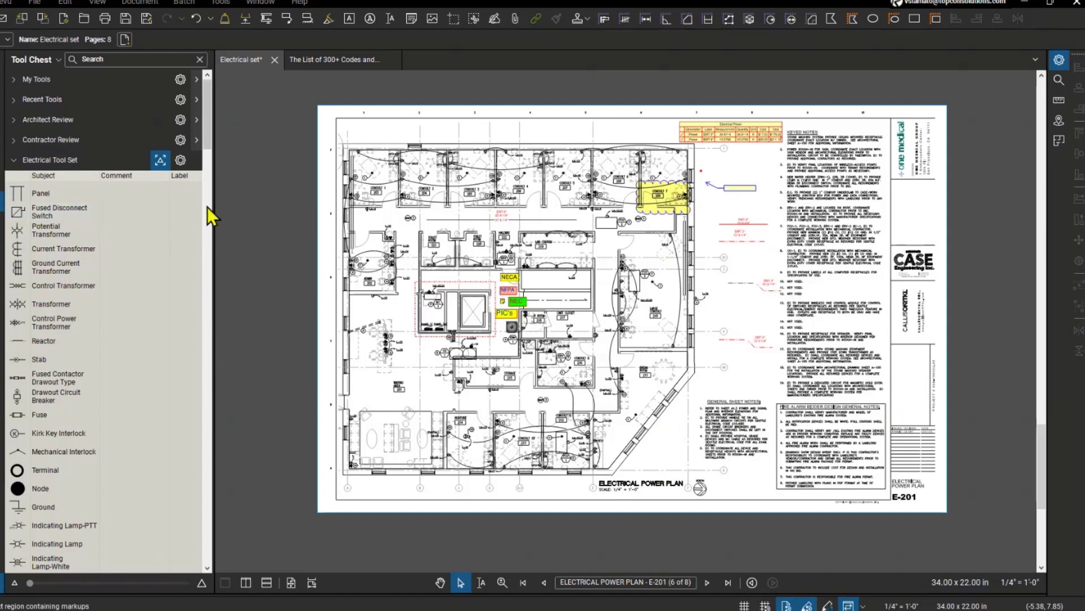
# Step: Widen the Tool Chest and browse the Electrical Tool Set's switch, outlet and circuit symbols
pyautogui.moveTo(214, 207); pyautogui.dragTo(234, 207)
pyautogui.scroll(-3, 30, 124)
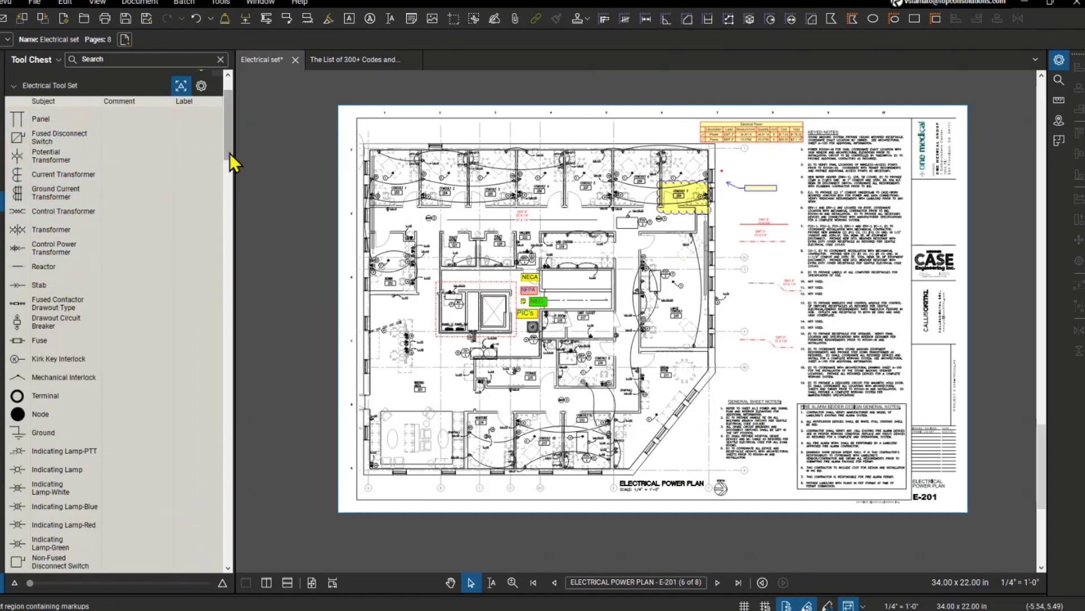
pyautogui.moveTo(229, 152); pyautogui.dragTo(226, 218)
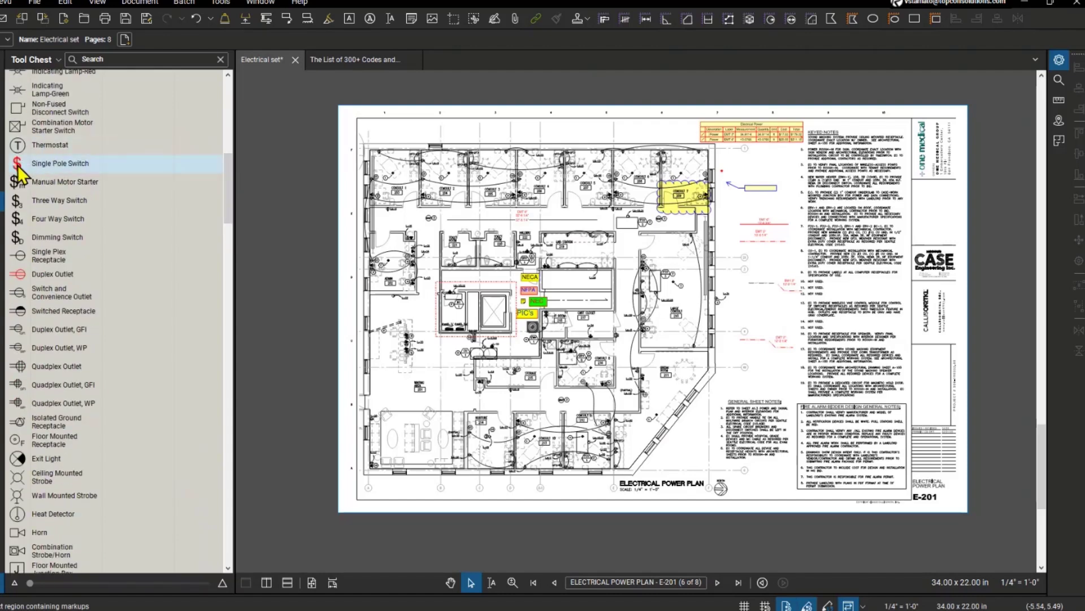
pyautogui.moveTo(229, 174); pyautogui.dragTo(229, 412)
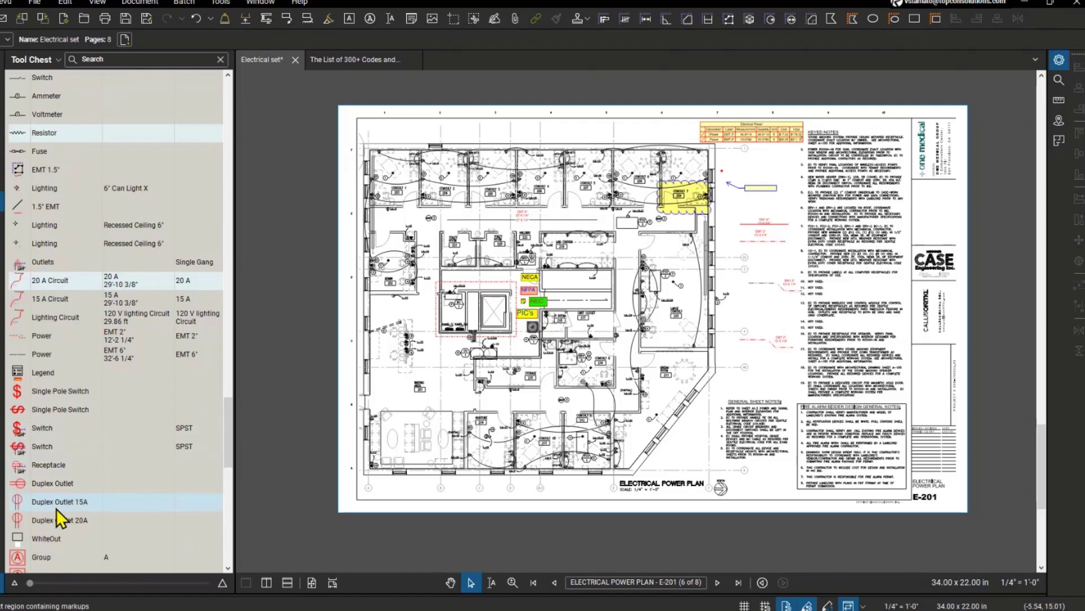
# Step: Review the Electrical/Telecom, Security & CCTV, Electrical Count and Electrical Issues tool sets
pyautogui.scroll(-7, 56, 508)
pyautogui.moveTo(224, 464); pyautogui.dragTo(219, 499)
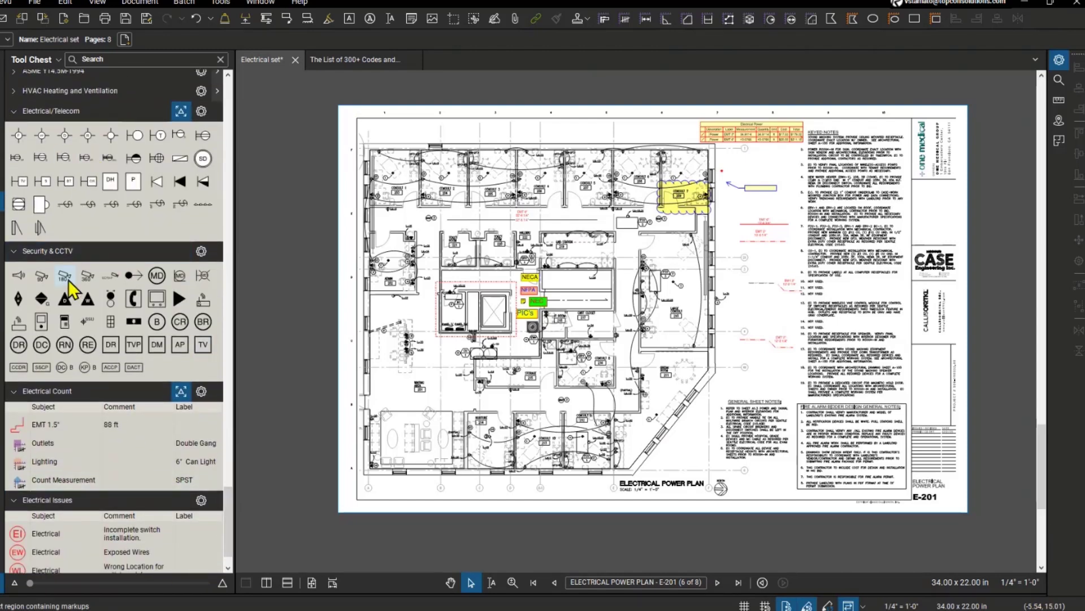
pyautogui.scroll(-1, 70, 384)
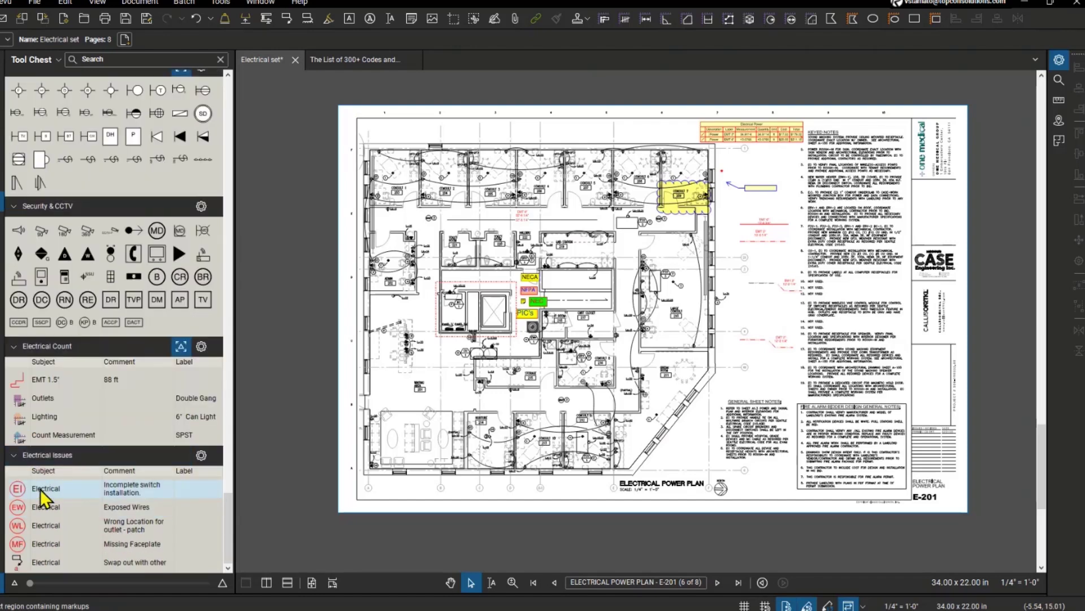
pyautogui.moveTo(229, 527); pyautogui.dragTo(219, 400)
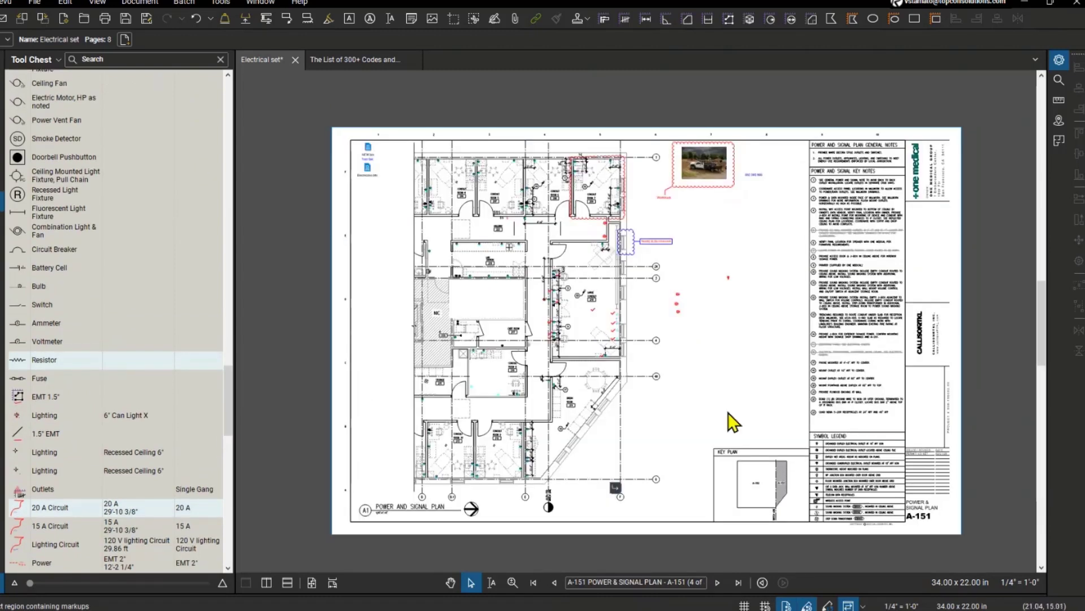
# Step: Take a snapshot of the grounded duplex outlet symbol in the A-151 symbol legend and paste it into the blank area beside the legend
pyautogui.scroll(8, 825, 446)
pyautogui.scroll(3, 834, 450)
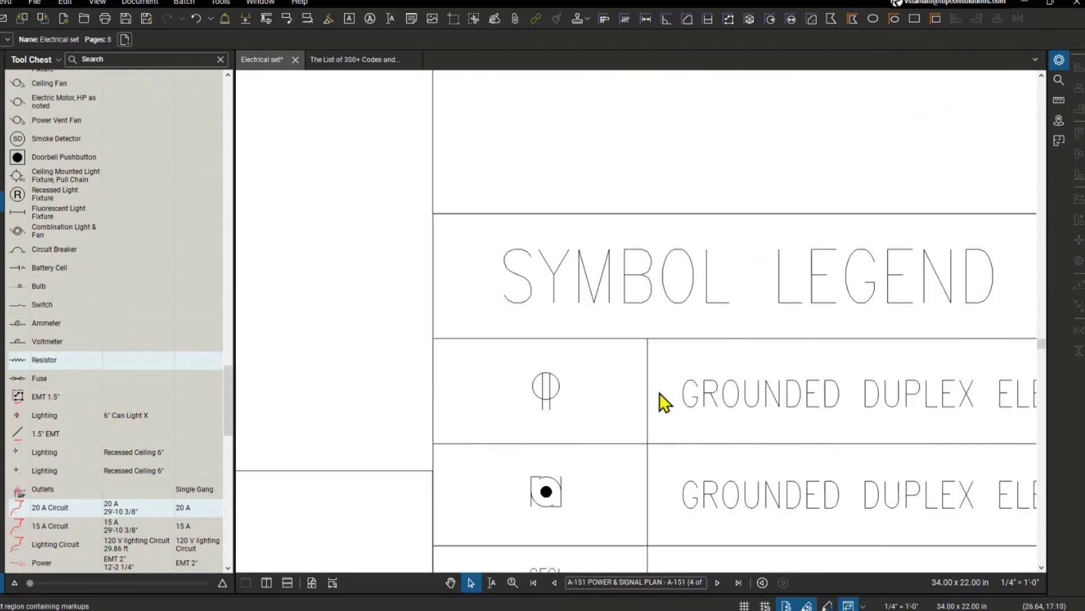
pyautogui.click(453, 21)
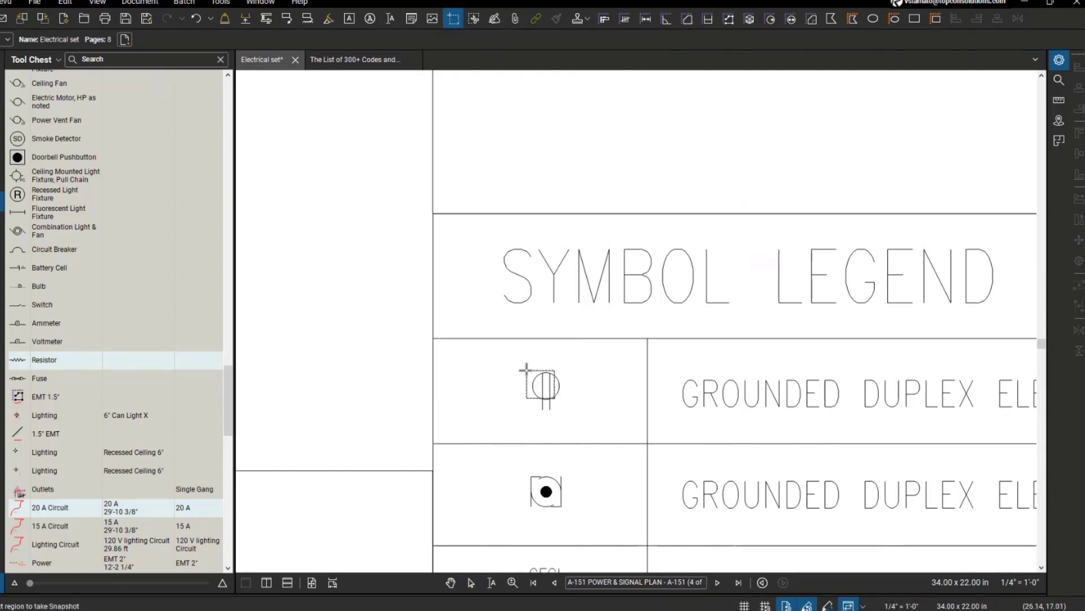
pyautogui.moveTo(526, 369); pyautogui.dragTo(554, 401)
pyautogui.moveTo(554, 401); pyautogui.dragTo(570, 415)
pyautogui.hotkey('ctrl', 'v')
pyautogui.moveTo(339, 344); pyautogui.dragTo(378, 351)
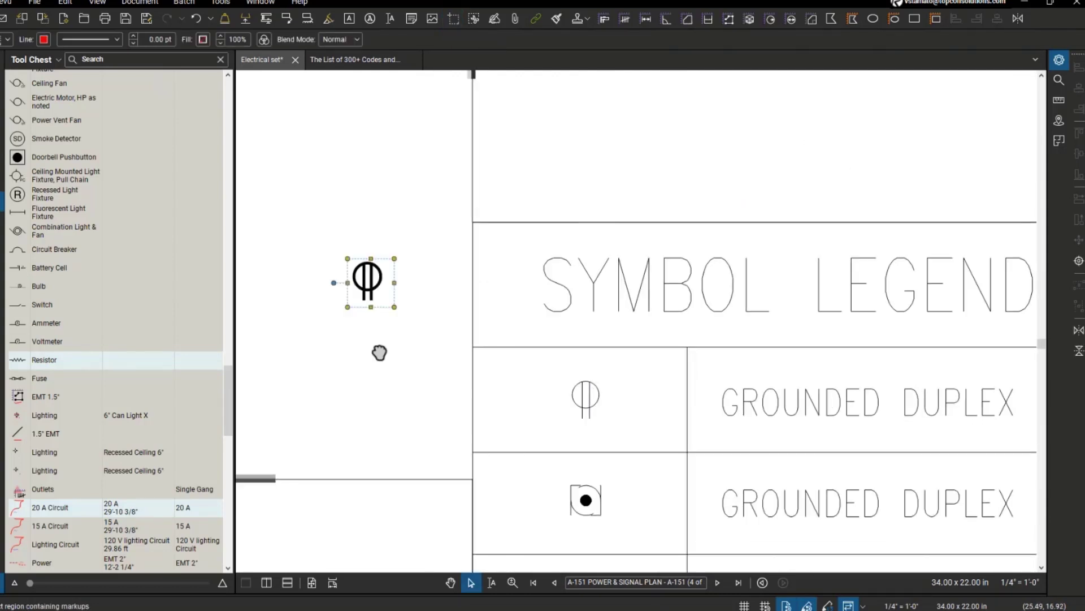
pyautogui.scroll(-1, 379, 351)
# Step: Set the pasted symbol snapshot's subject to Outlet and check which tool sets it can be added to
pyautogui.rightClick(372, 295)
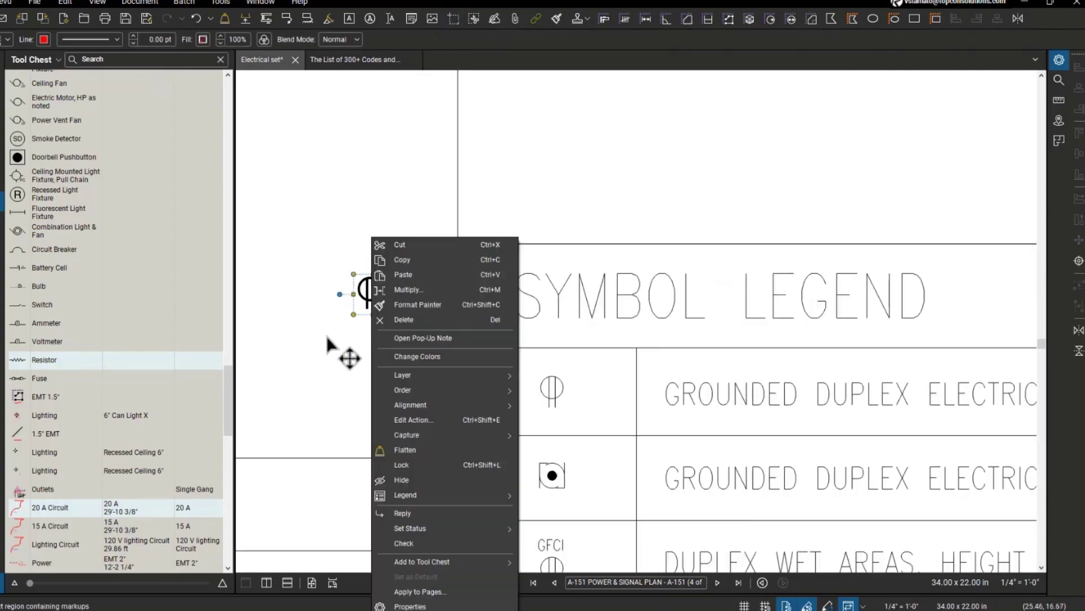
pyautogui.click(331, 345)
pyautogui.click(386, 309)
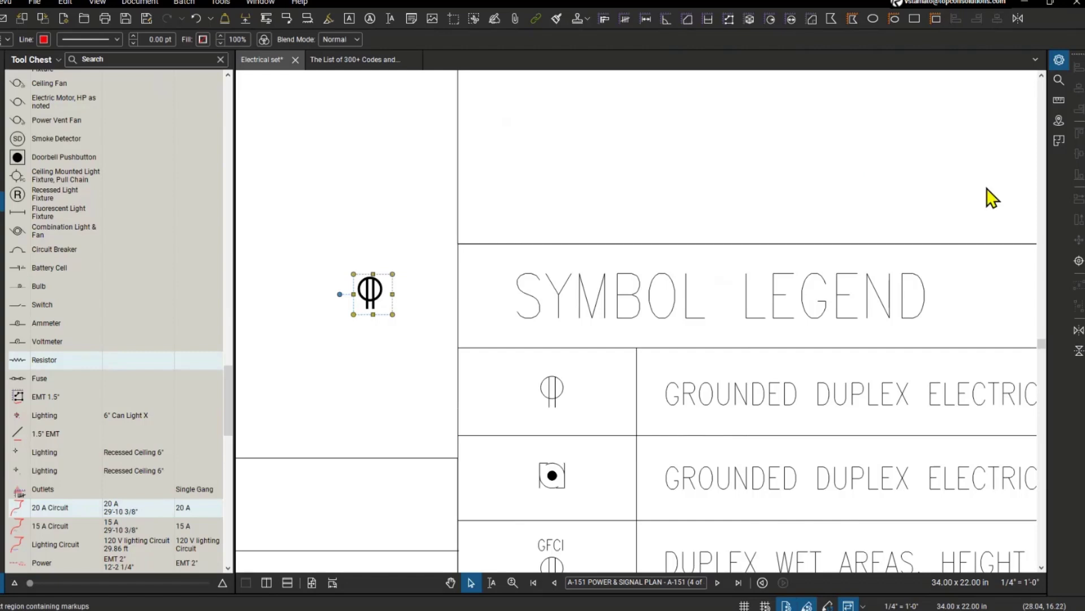
pyautogui.click(1059, 59)
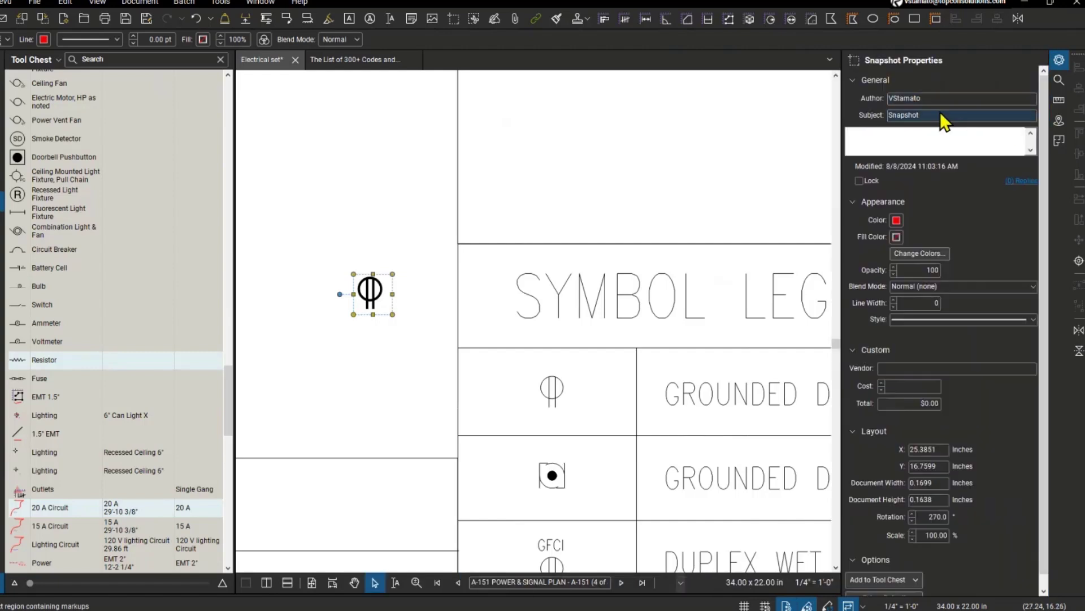
pyautogui.rightClick(365, 293)
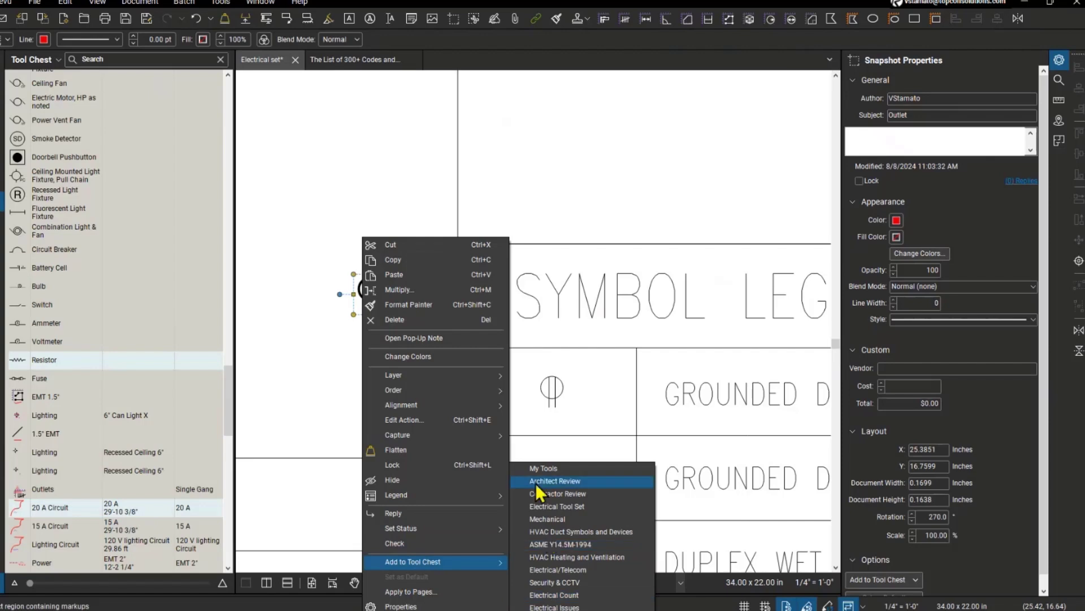
pyautogui.click(322, 422)
# Step: Examine the symbol legend and the check-marked outlets around the Large Consult room on the A-151 power and signal plan
pyautogui.scroll(-2, 339, 396)
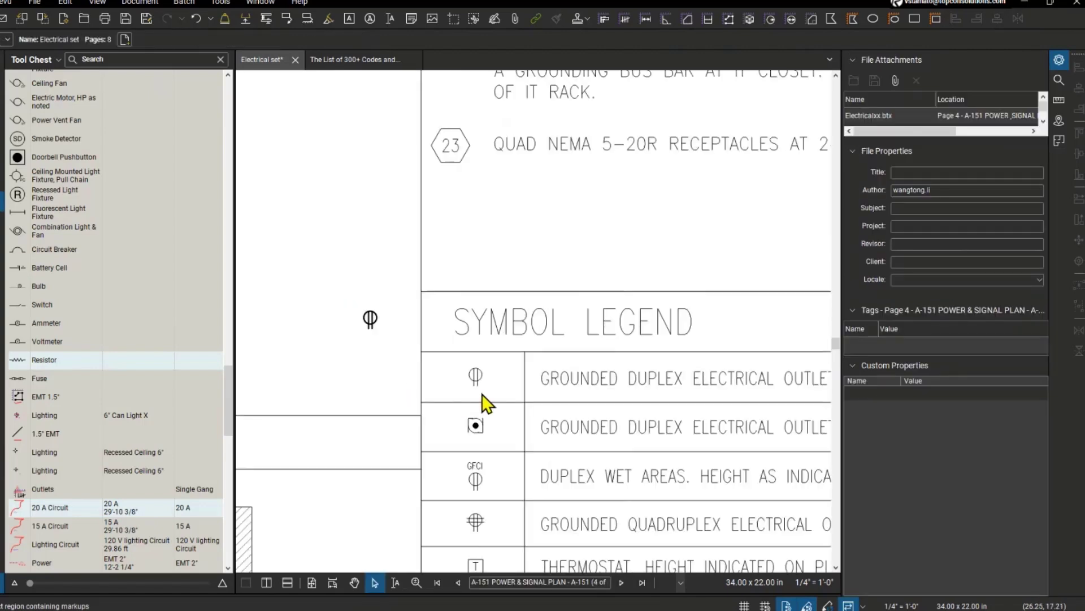
pyautogui.scroll(2, 485, 404)
pyautogui.scroll(-3, 484, 384)
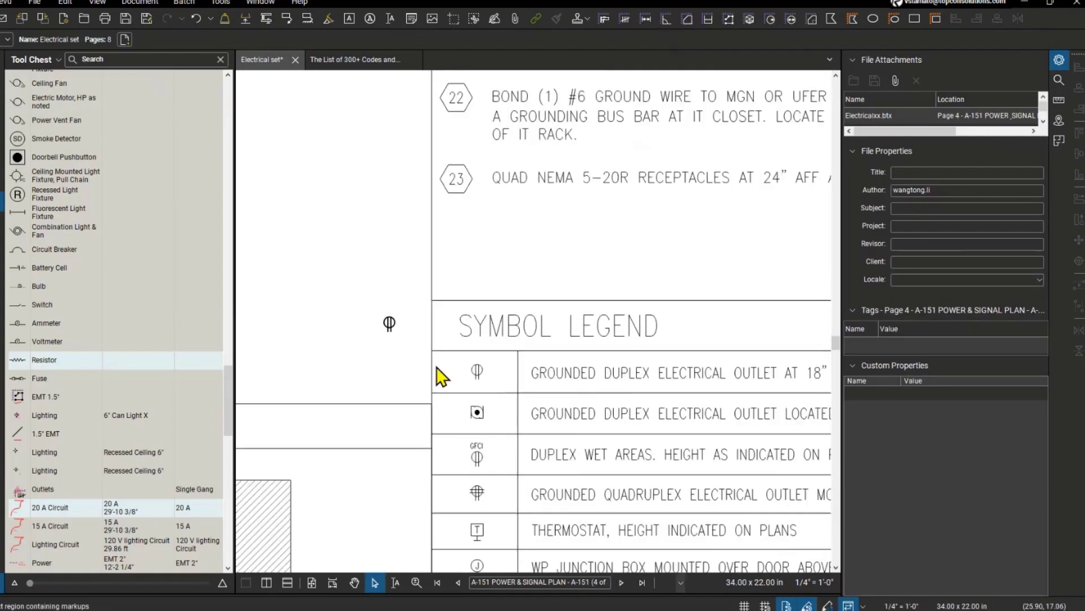
pyautogui.scroll(-2, 397, 357)
pyautogui.moveTo(397, 357); pyautogui.dragTo(628, 421)
pyautogui.scroll(-1, 469, 377)
pyautogui.moveTo(562, 410); pyautogui.dragTo(693, 433)
pyautogui.scroll(-1, 554, 406)
pyautogui.moveTo(460, 368)
pyautogui.mouseDown()
pyautogui.moveTo(521, 412)
pyautogui.moveTo(575, 431)
pyautogui.mouseUp()
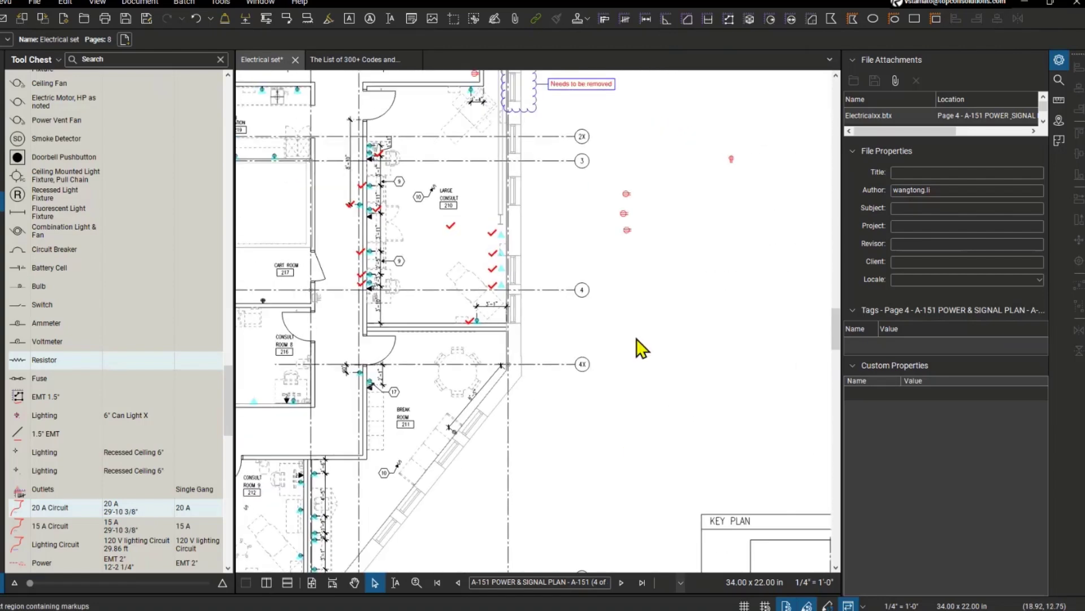
# Step: Run a visual search for the grounded duplex outlet symbol on the current A-151 page and review the thumbnails of the matches
pyautogui.moveTo(642, 346); pyautogui.dragTo(290, 303)
pyautogui.moveTo(475, 372)
pyautogui.mouseDown()
pyautogui.moveTo(538, 424)
pyautogui.moveTo(523, 416)
pyautogui.mouseUp()
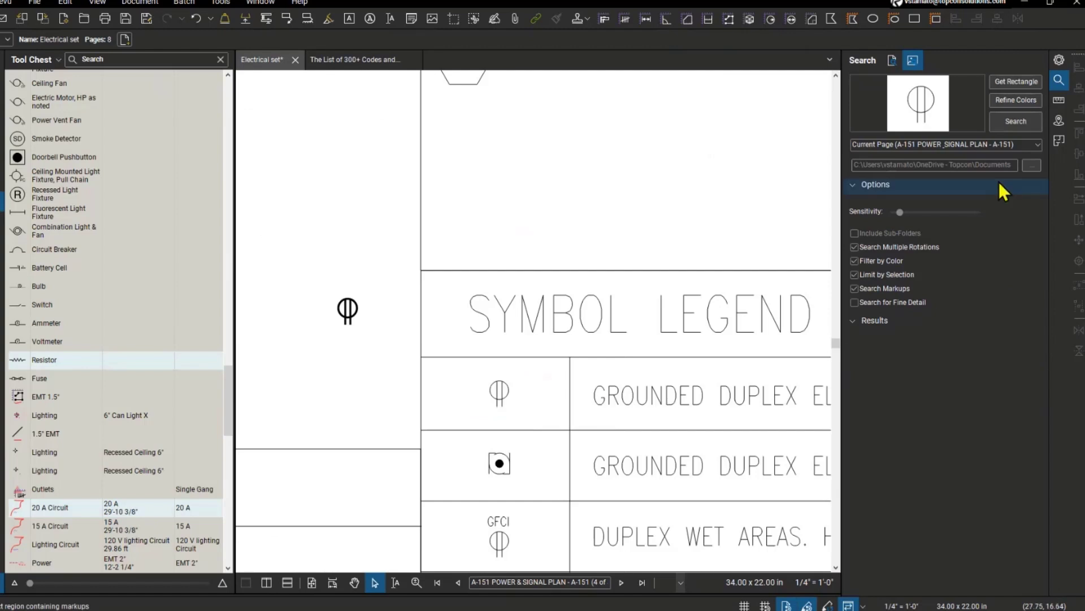
pyautogui.click(1018, 121)
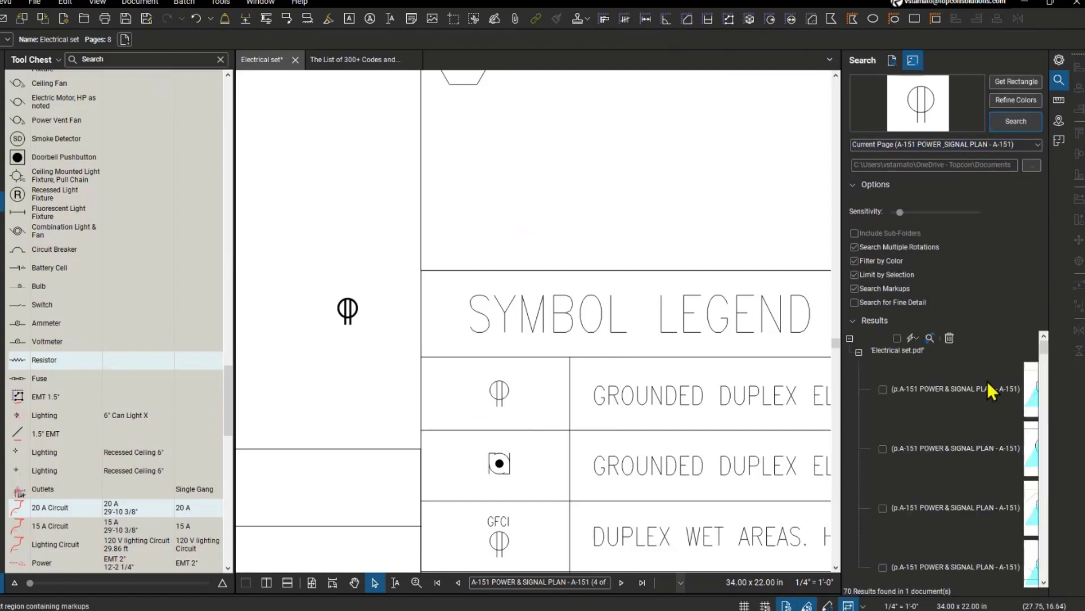
pyautogui.moveTo(840, 385); pyautogui.dragTo(735, 388)
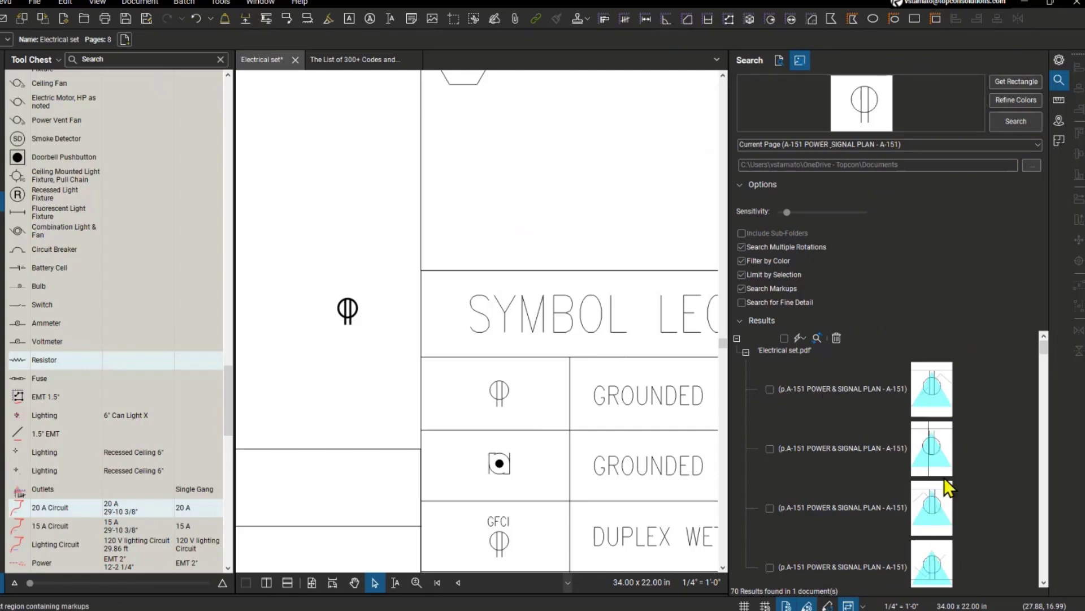
pyautogui.moveTo(1047, 352); pyautogui.dragTo(1040, 371)
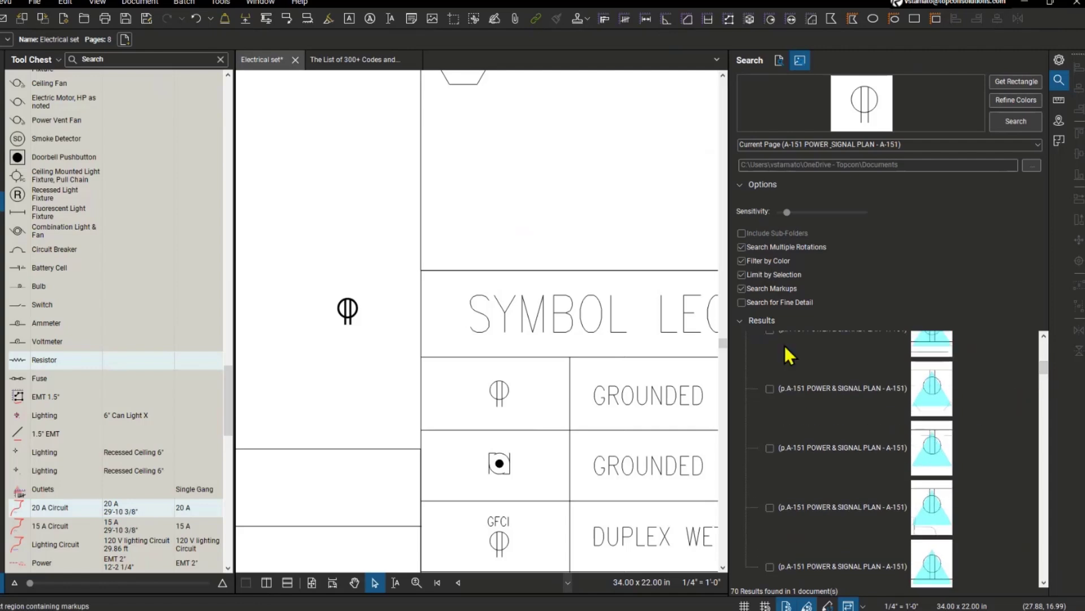
pyautogui.moveTo(727, 355); pyautogui.dragTo(828, 355)
# Step: Inspect the outlet count markups around Large Consult 210 on A-151 and check the check-mark count's entry in the Markups List
pyautogui.scroll(-4, 378, 333)
pyautogui.moveTo(376, 333); pyautogui.dragTo(687, 375)
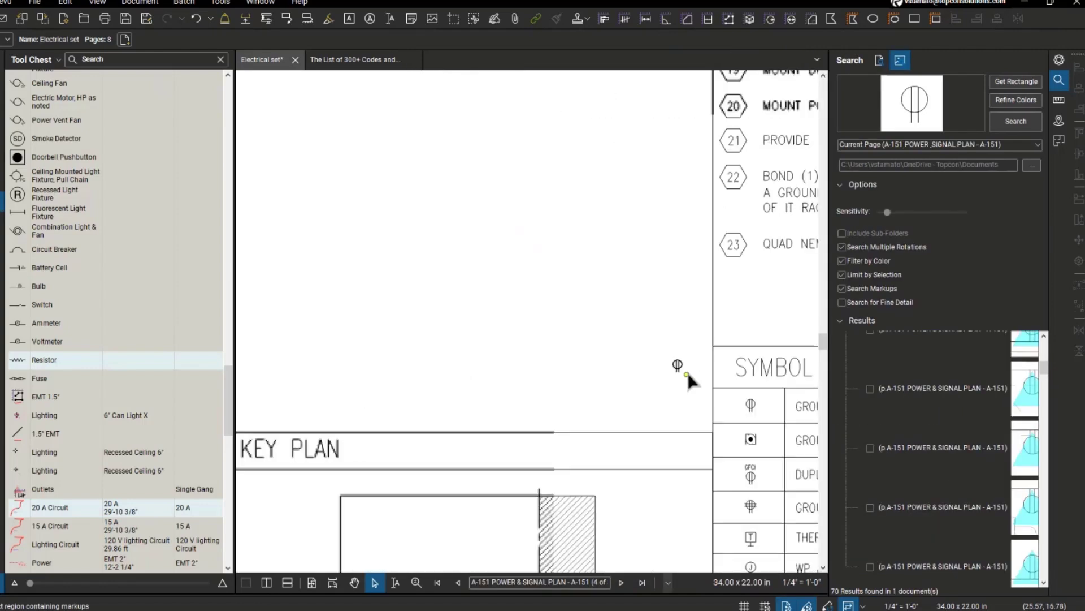
pyautogui.scroll(5, 657, 368)
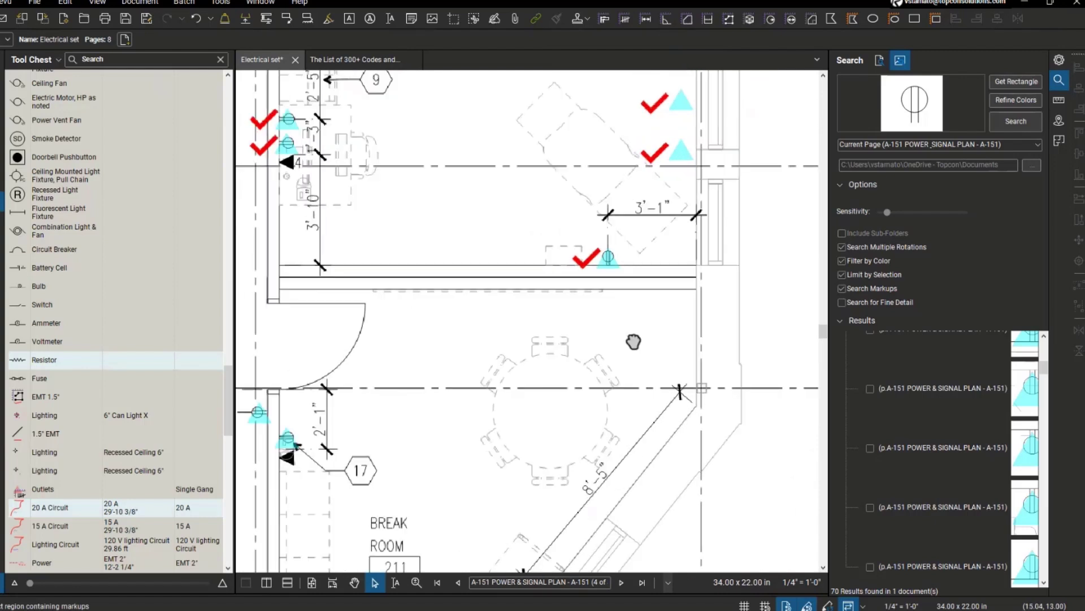
pyautogui.scroll(-1, 633, 342)
pyautogui.click(596, 368)
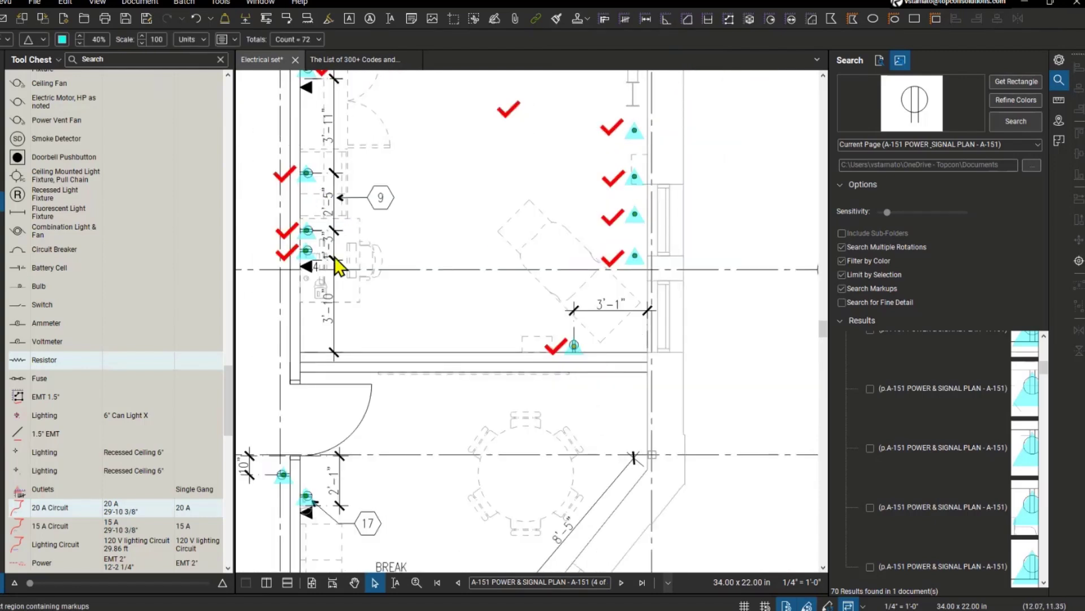
pyautogui.moveTo(585, 598)
pyautogui.mouseDown()
pyautogui.moveTo(581, 530)
pyautogui.moveTo(508, 407)
pyautogui.mouseUp()
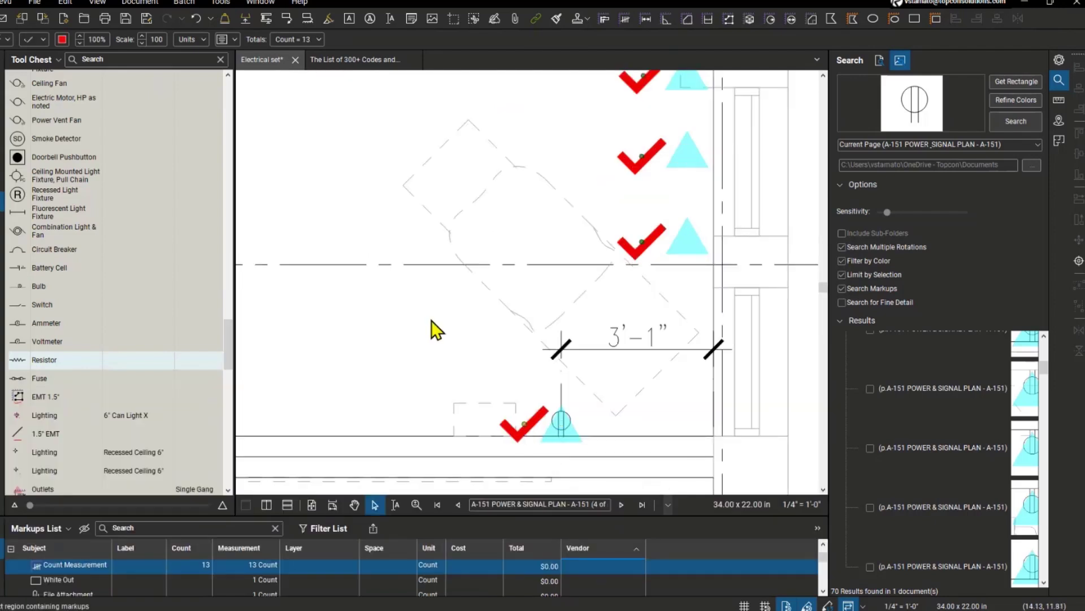
pyautogui.scroll(-2, 436, 329)
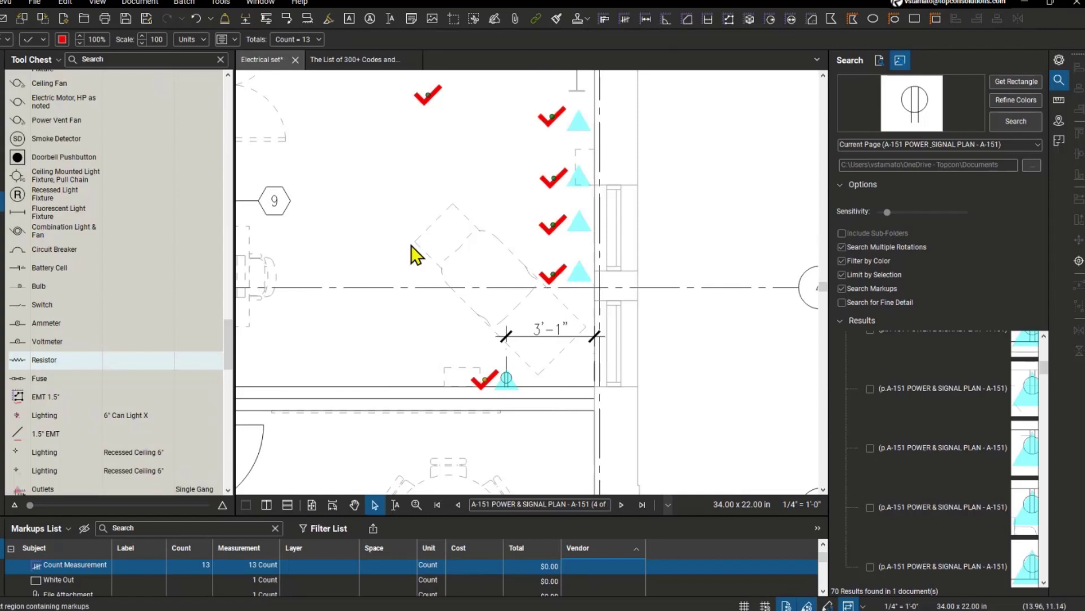
pyautogui.moveTo(412, 247); pyautogui.dragTo(620, 294)
pyautogui.scroll(-1, 620, 293)
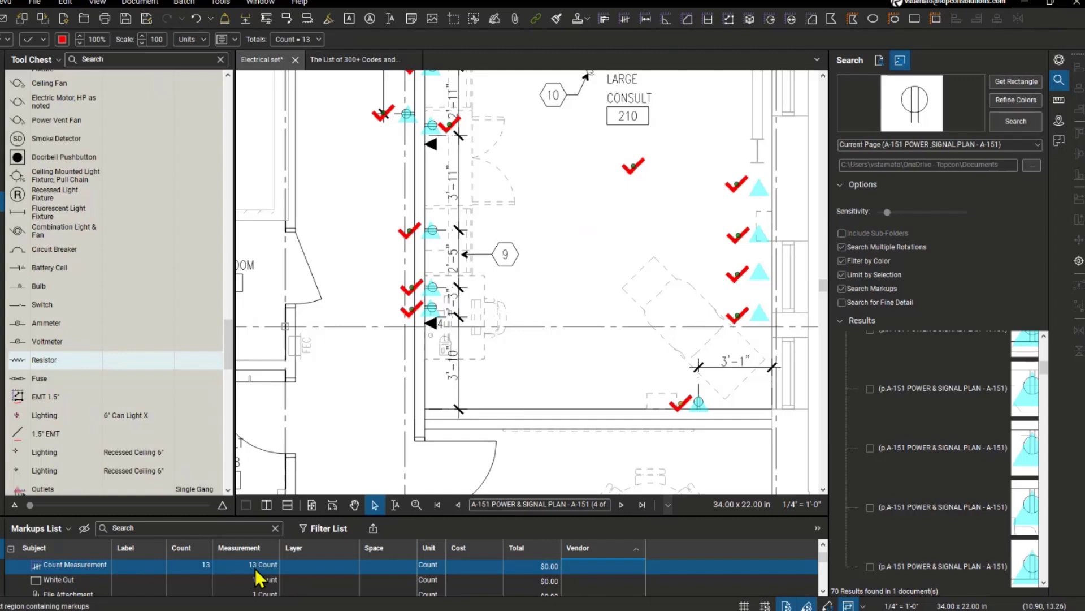
# Step: Go to the E-101 lighting plan and examine the 120 V lighting circuit in Break Room 211 along with its properties
pyautogui.click(621, 504)
pyautogui.moveTo(565, 344); pyautogui.dragTo(503, 371)
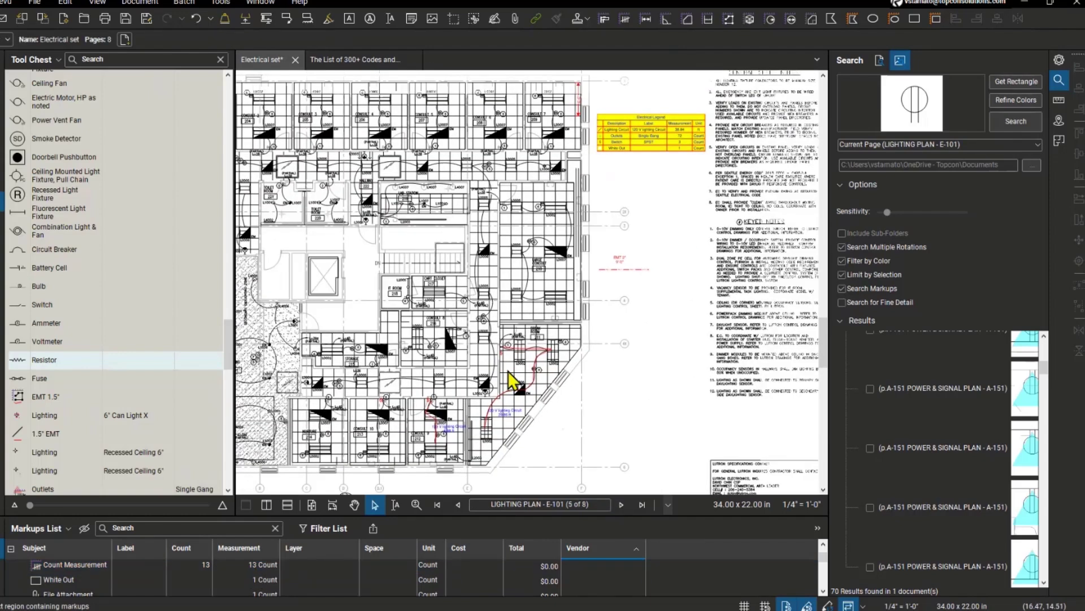
pyautogui.doubleClick(510, 389)
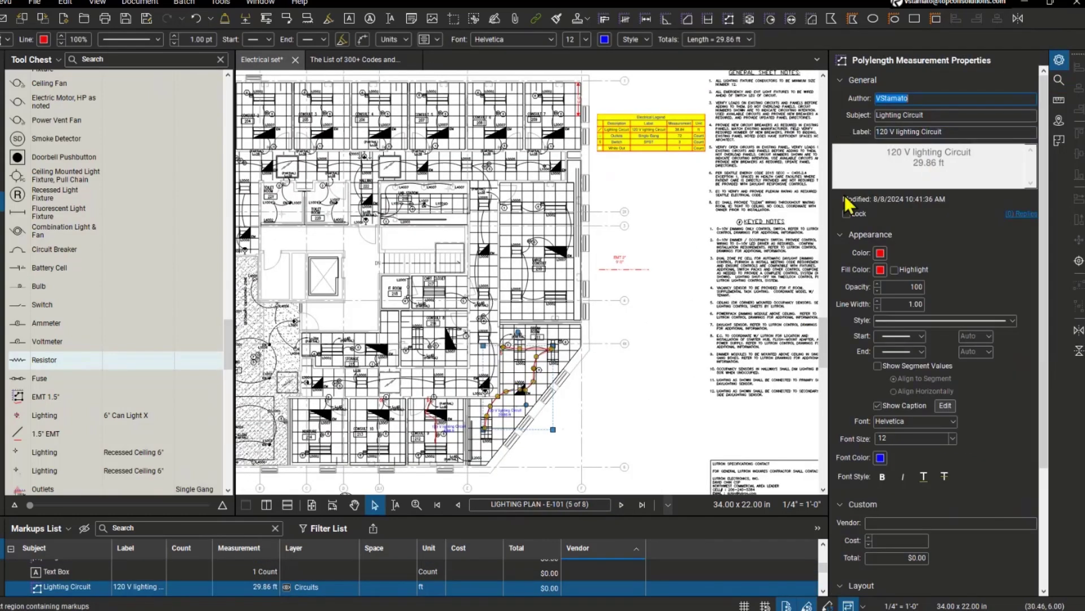
pyautogui.moveTo(829, 212); pyautogui.dragTo(782, 217)
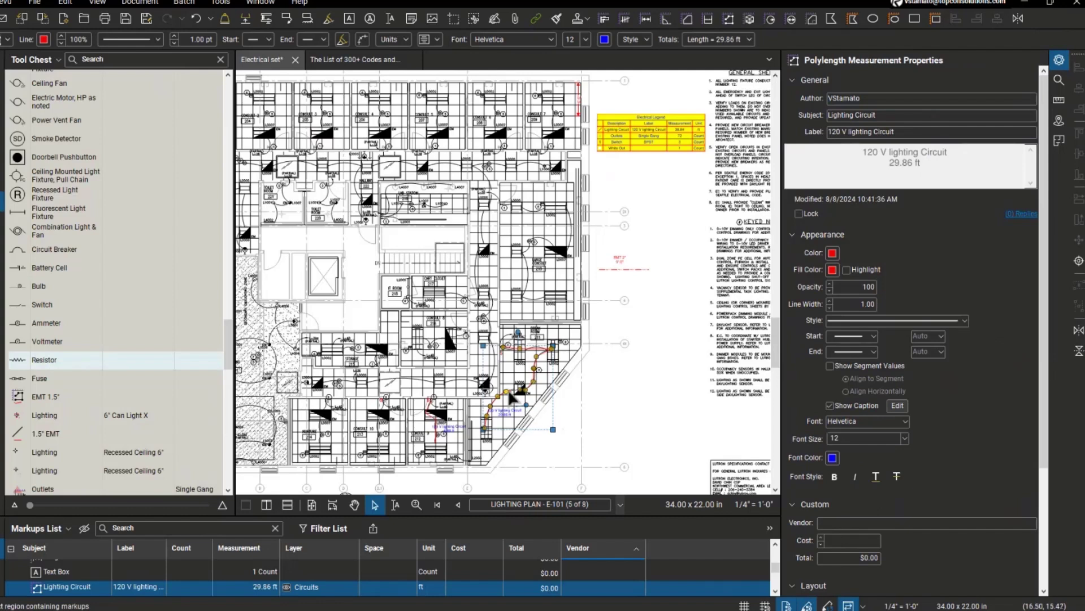
pyautogui.scroll(5, 527, 415)
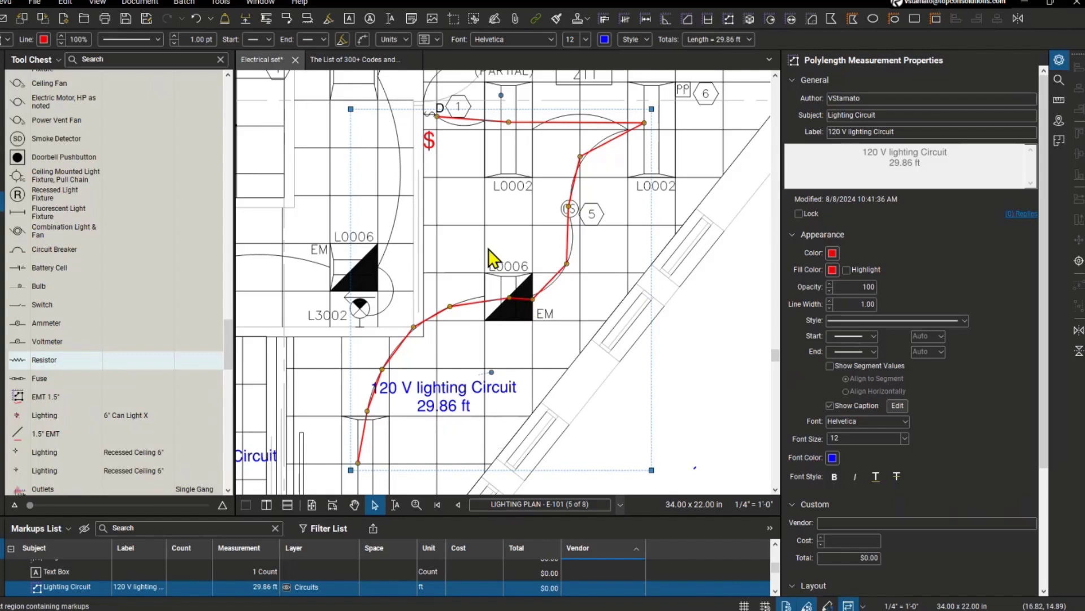
# Step: Trace a 120 V Lighting Circuit polylength of about 46 ft along the fixtures in Large Consult 210, using the tool set's circuit
pyautogui.scroll(-5, 488, 248)
pyautogui.scroll(-5, 23, 302)
pyautogui.click(30, 279)
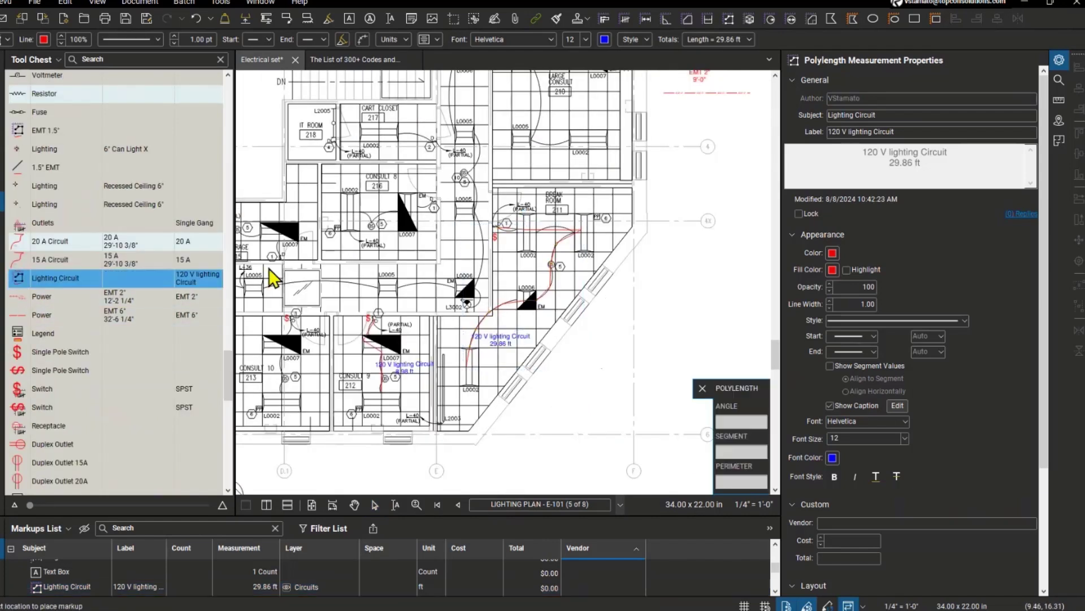
pyautogui.scroll(3, 467, 219)
pyautogui.click(484, 156)
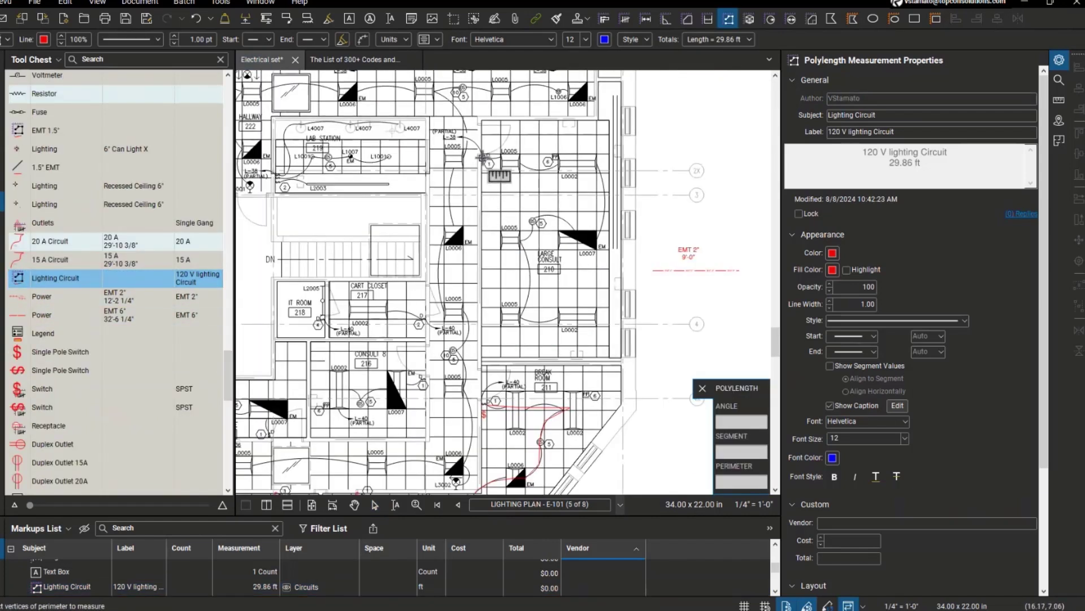
pyautogui.click(515, 164)
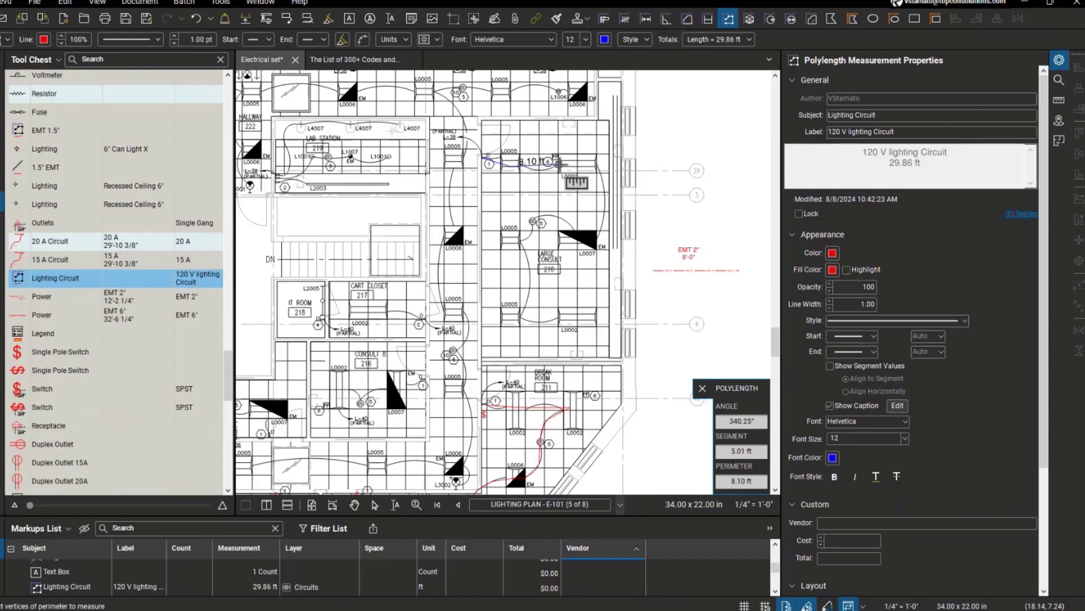
pyautogui.click(597, 165)
pyautogui.click(596, 231)
pyautogui.click(560, 212)
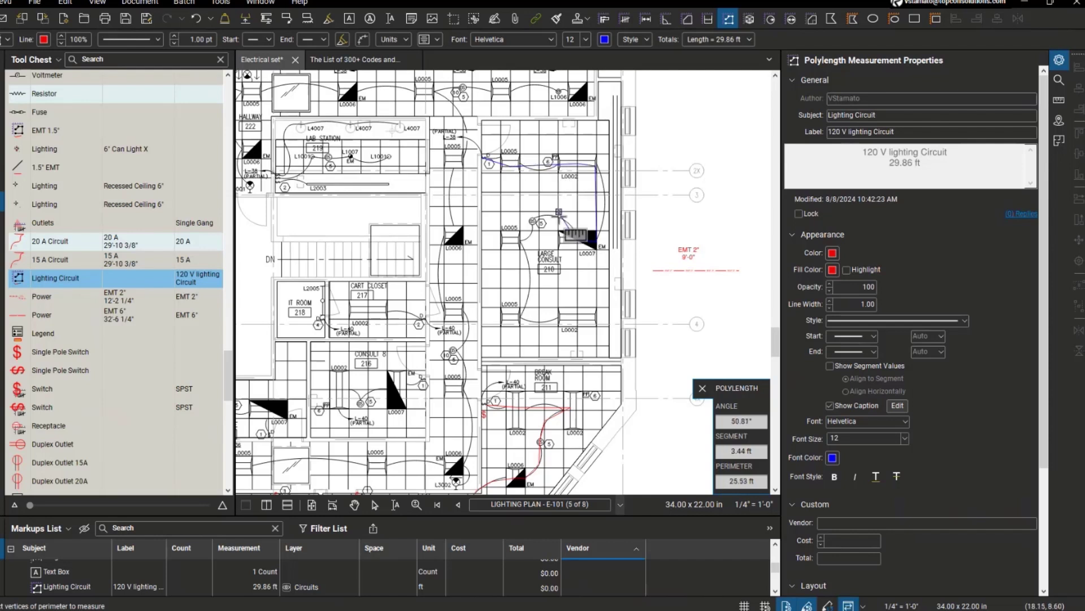
pyautogui.click(530, 221)
pyautogui.click(520, 237)
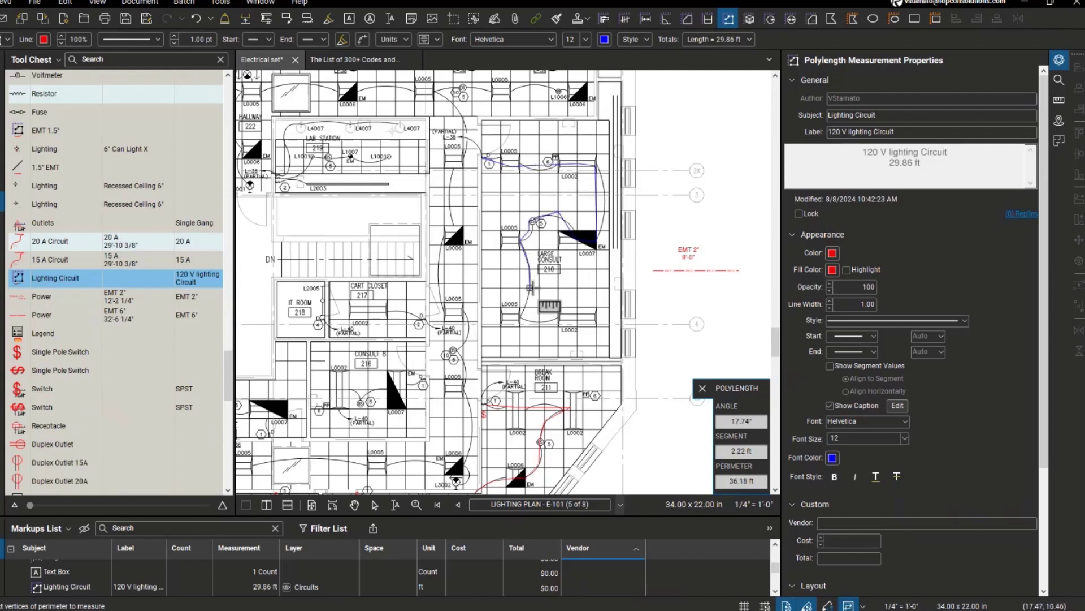
pyautogui.click(531, 287)
pyautogui.click(539, 322)
pyautogui.doubleClick(594, 319)
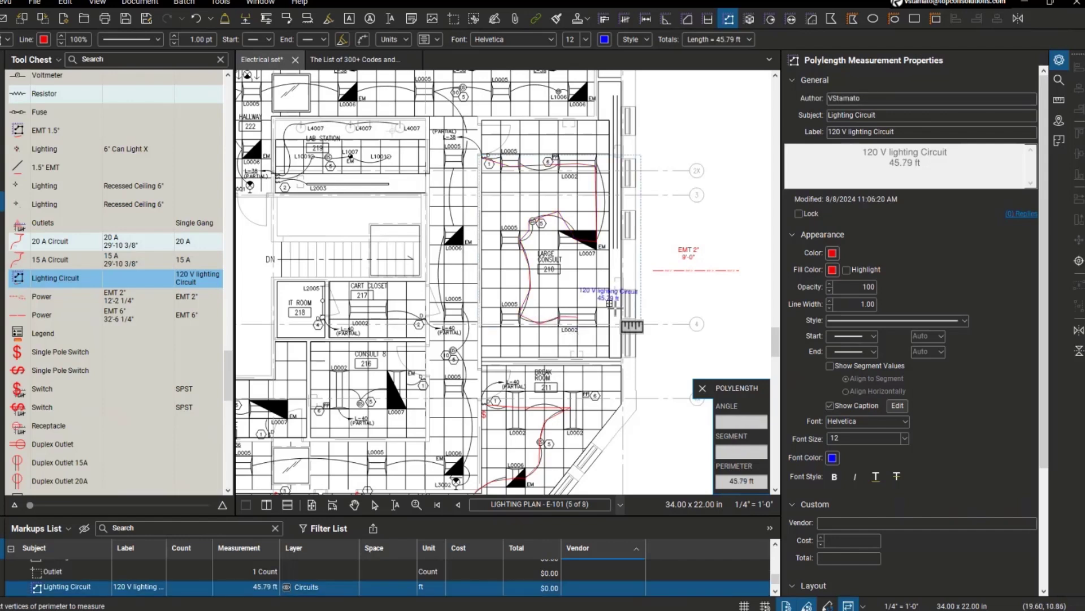
# Step: Enlarge the Markups List and set the cost of the Large Consult 210 lighting circuit to $6.00
pyautogui.scroll(5, 626, 319)
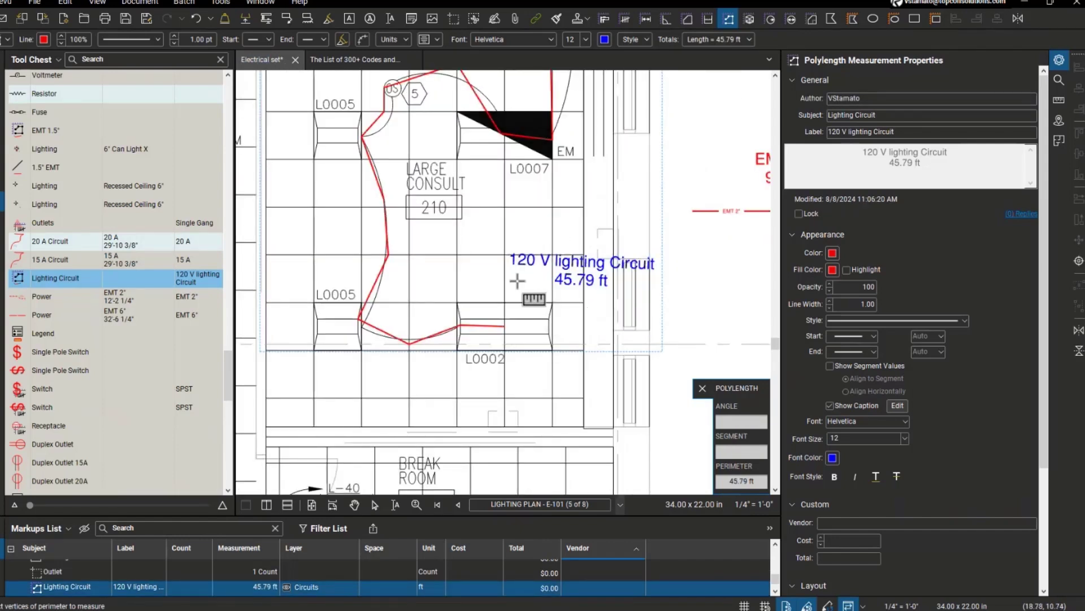
pyautogui.scroll(-5, 516, 284)
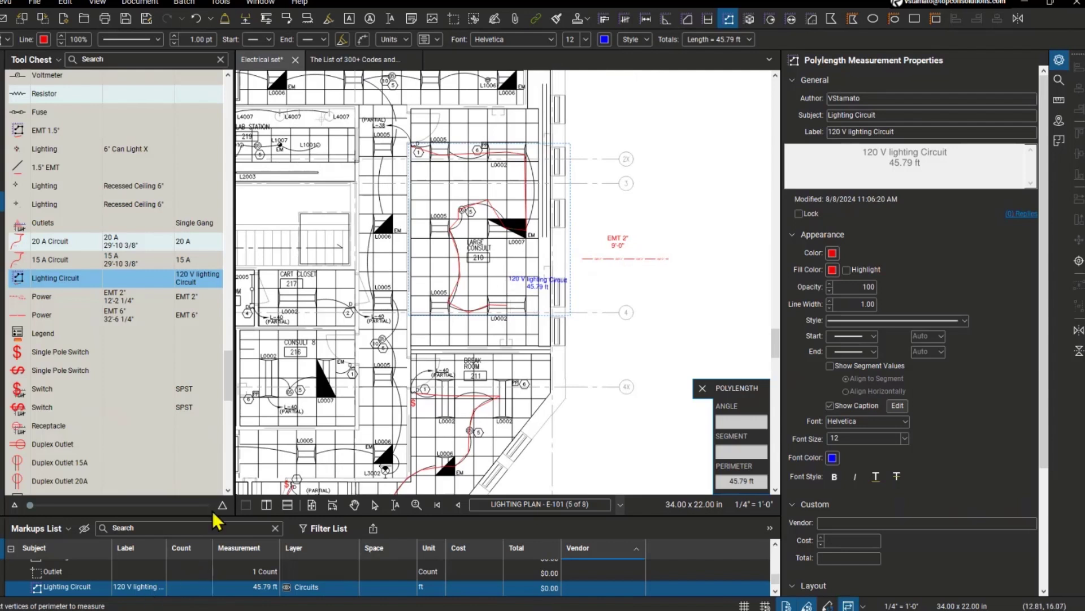
pyautogui.moveTo(214, 518); pyautogui.dragTo(214, 485)
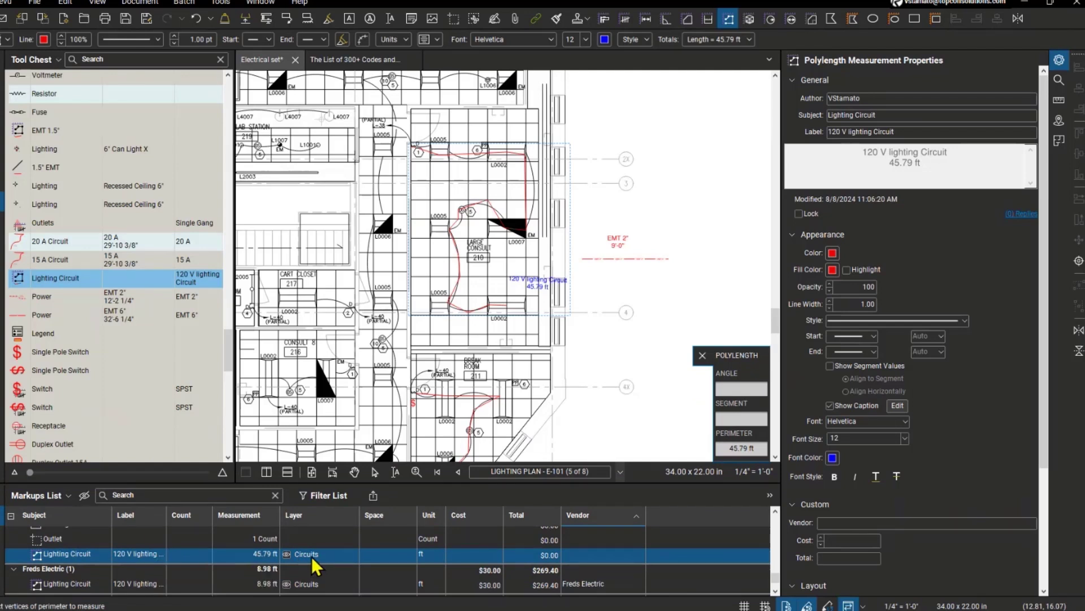
pyautogui.click(490, 555)
pyautogui.write('6')
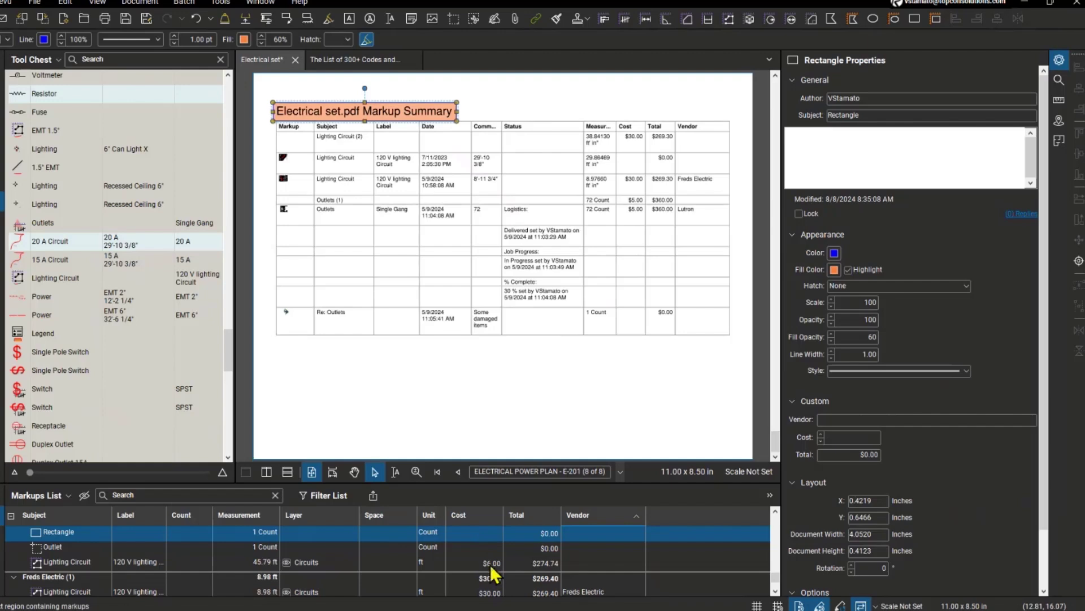
pyautogui.click(490, 564)
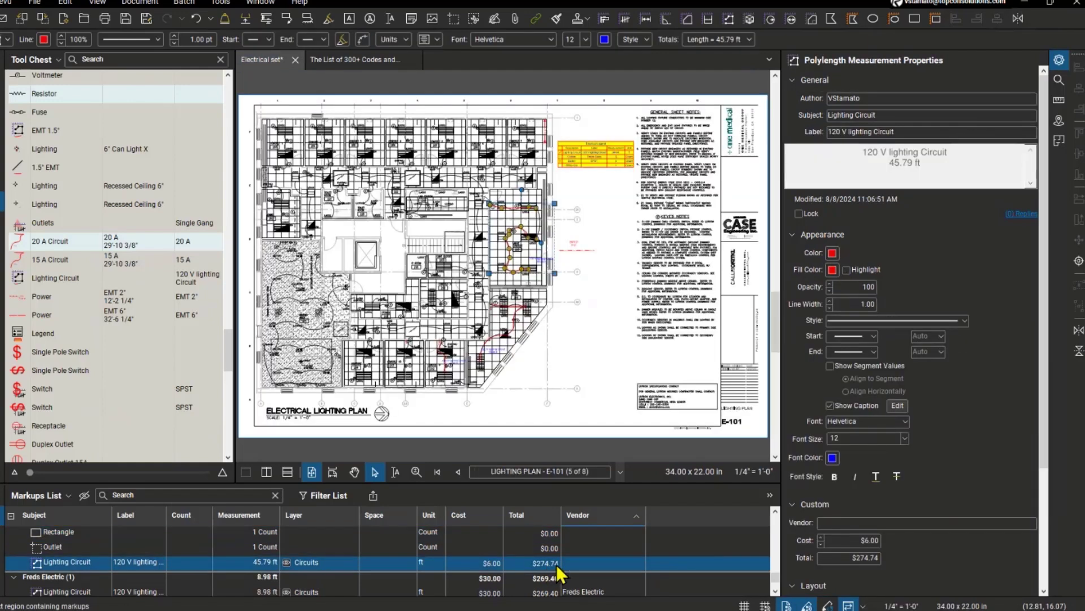
pyautogui.click(599, 353)
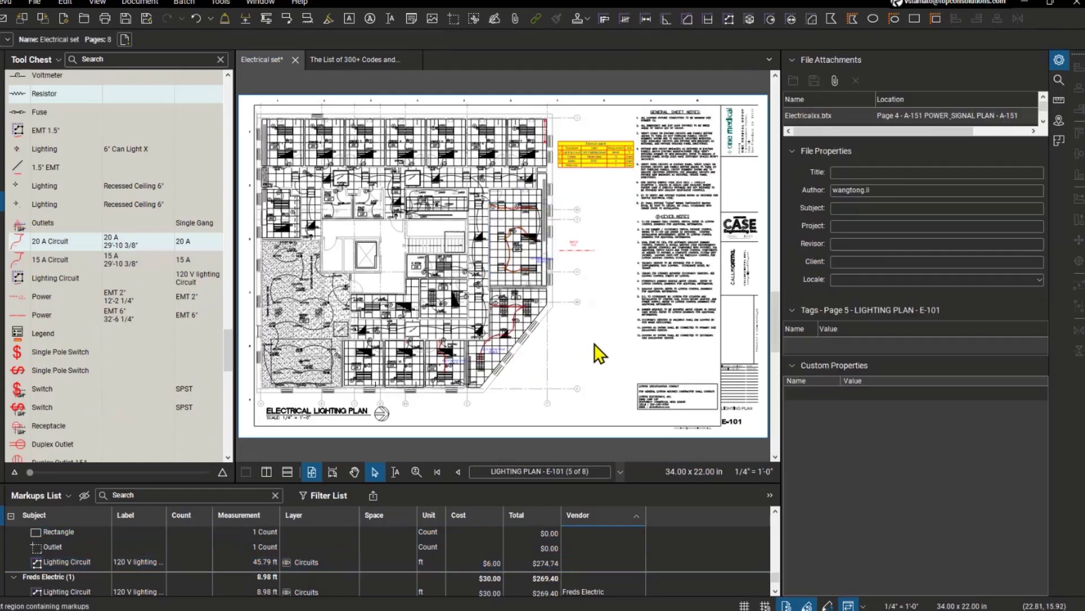
# Step: Examine the Electrical Legend table beside the general sheet notes on E-101, including its lighting circuit, outlet and switch rows
pyautogui.moveTo(591, 187); pyautogui.dragTo(523, 296)
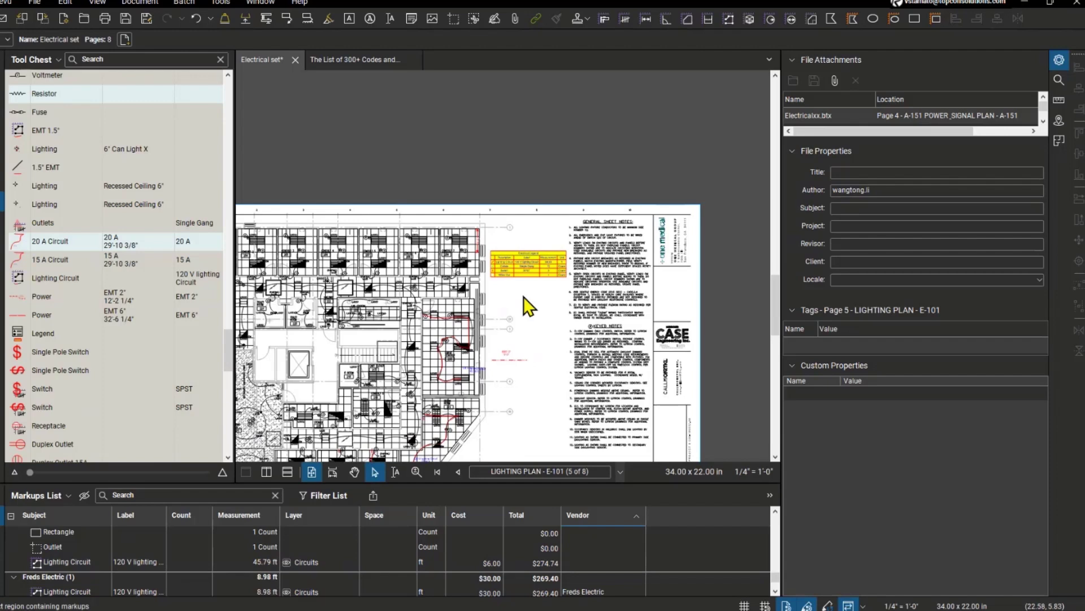
pyautogui.scroll(5, 525, 298)
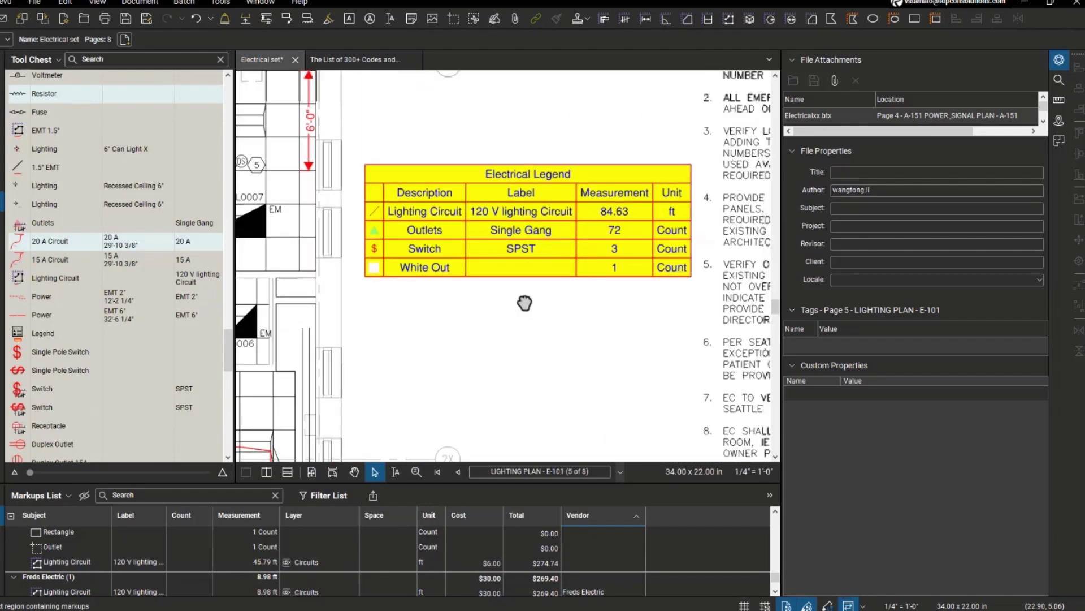
pyautogui.scroll(3, 524, 303)
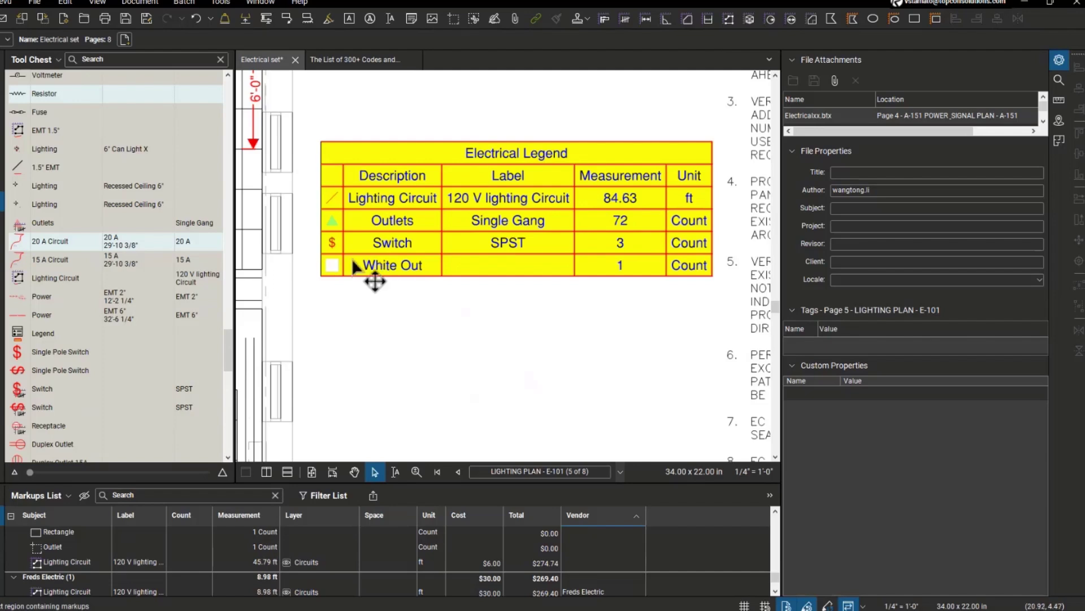
pyautogui.scroll(-5, 442, 309)
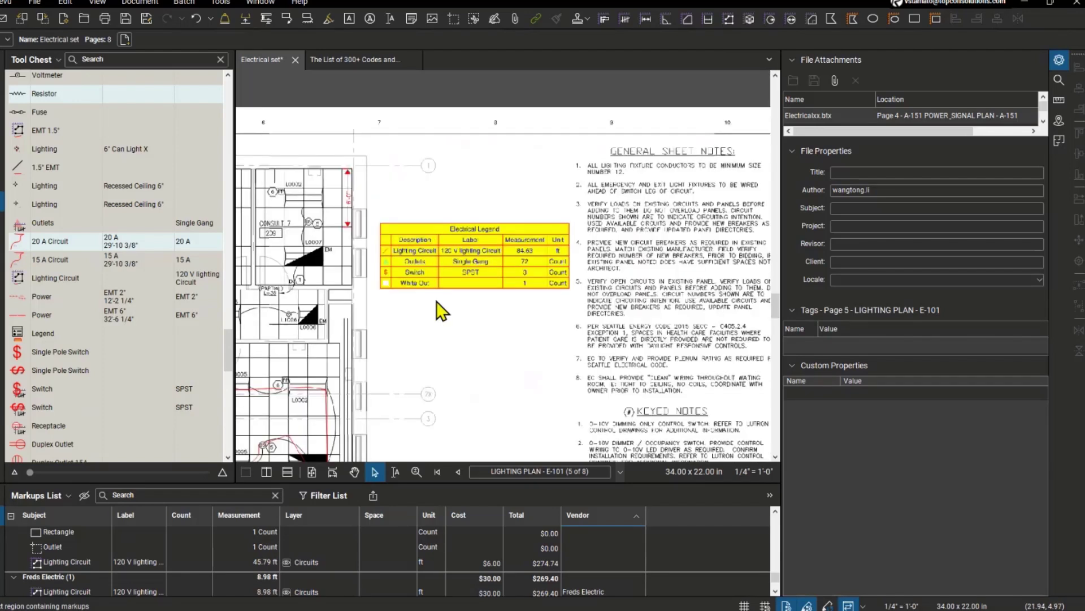
# Step: Place a WhiteOut rectangle about 5.4 by 2.2 inches over the Keyed Notes heading and its first notes on E-101
pyautogui.scroll(-3, 134, 342)
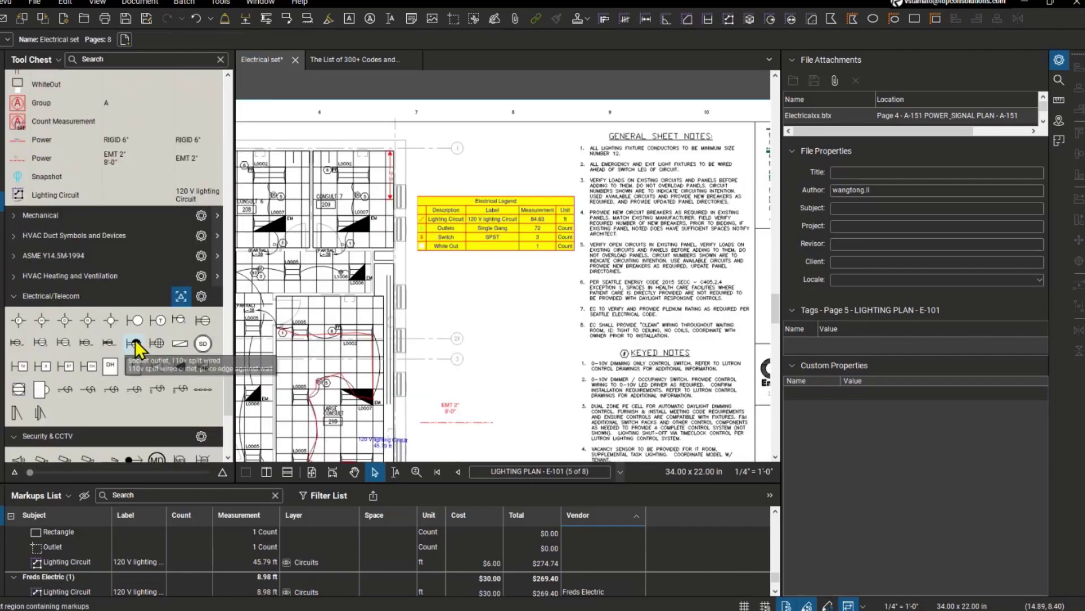
pyautogui.scroll(2, 135, 342)
pyautogui.click(135, 360)
pyautogui.moveTo(569, 342)
pyautogui.mouseDown()
pyautogui.moveTo(516, 332)
pyautogui.moveTo(698, 394)
pyautogui.mouseUp()
pyautogui.scroll(3, 695, 401)
pyautogui.moveTo(330, 329); pyautogui.dragTo(297, 317)
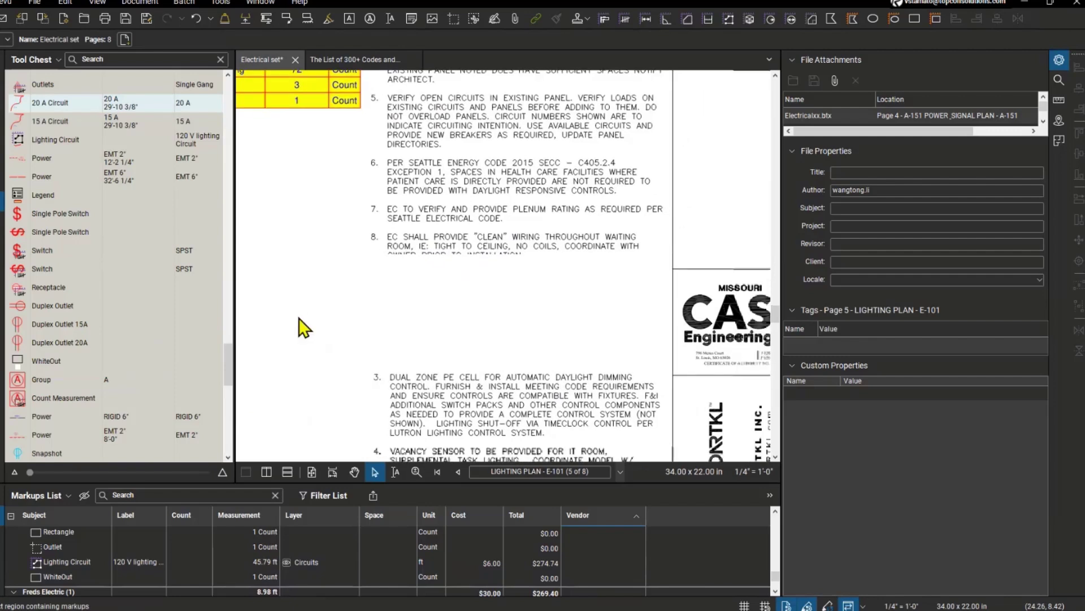
# Step: Move the WhiteOut rectangle up so that it covers general sheet notes 6 to 8 and leaves the Keyed Notes uncovered
pyautogui.click(408, 319)
pyautogui.moveTo(410, 319); pyautogui.dragTo(417, 212)
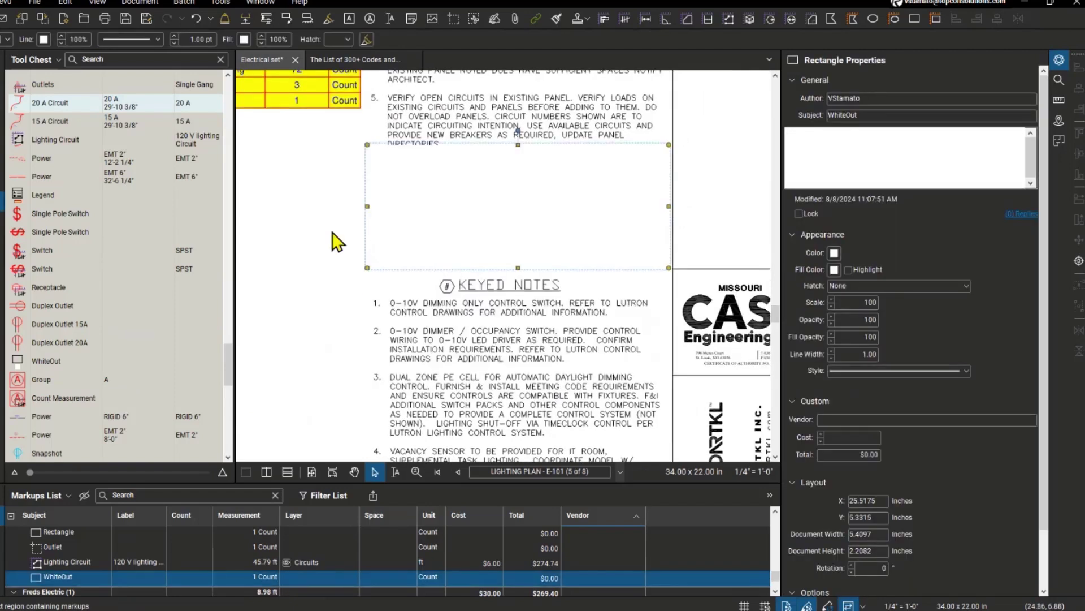
pyautogui.click(315, 224)
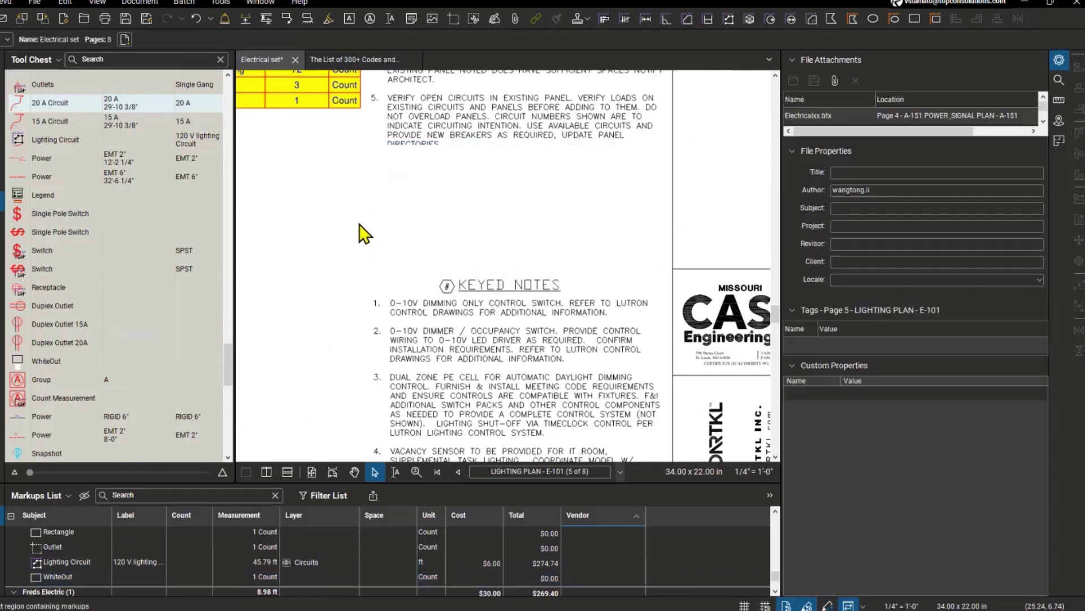
pyautogui.click(431, 242)
pyautogui.scroll(-2, 293, 235)
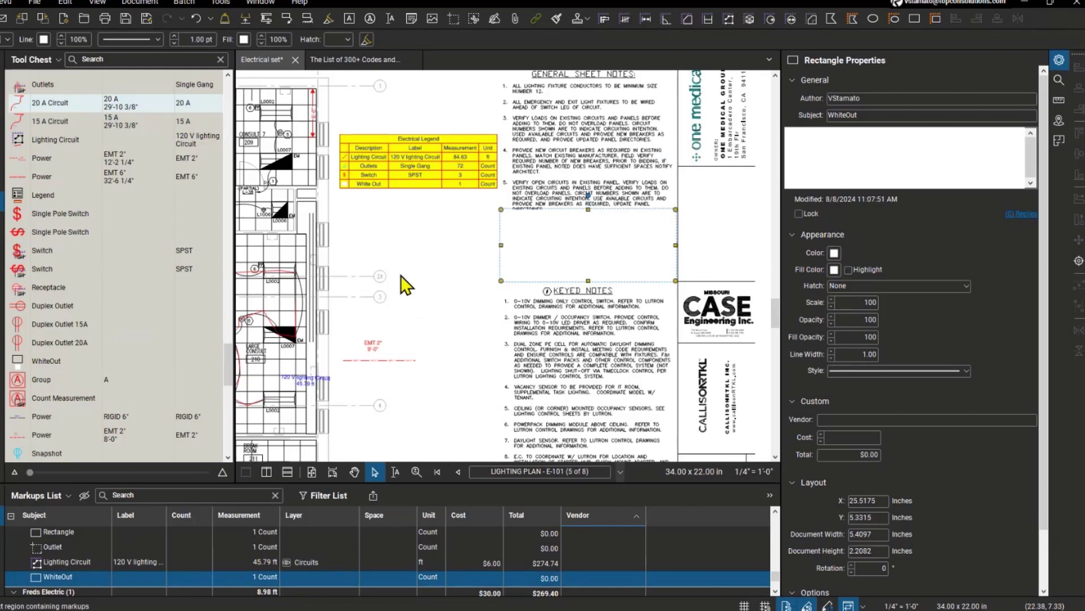
# Step: Delete the WhiteOut rectangle covering general sheet notes 6 to 8 on E-101
pyautogui.press('Delete')
pyautogui.moveTo(368, 285); pyautogui.dragTo(636, 350)
pyautogui.scroll(-4, 497, 328)
pyautogui.moveTo(476, 324); pyautogui.dragTo(535, 236)
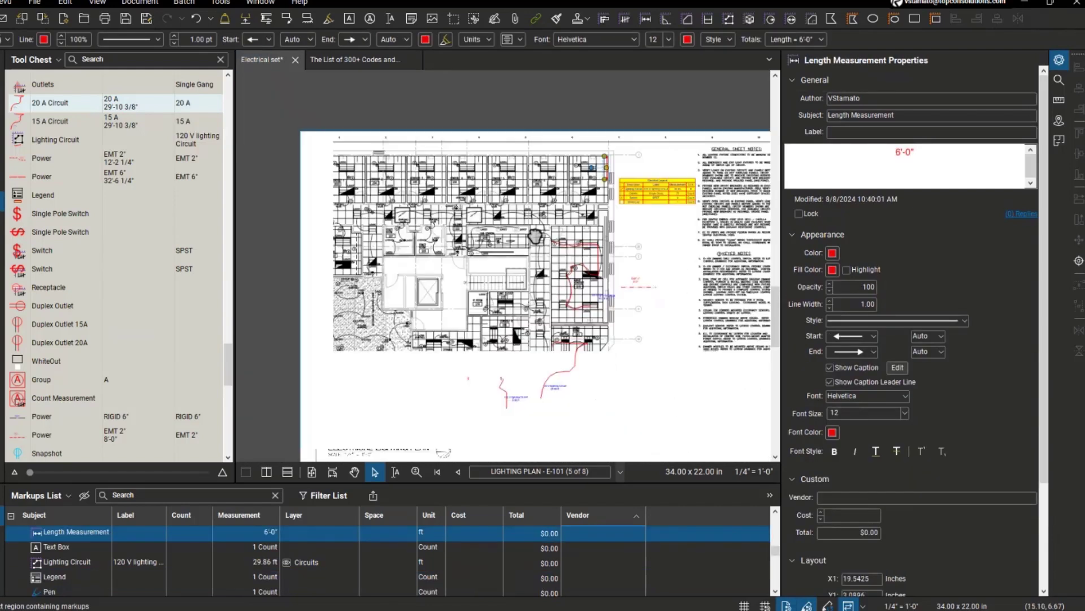
# Step: Go to sheet A-151 and examine the attached tool set files NEW.btx and Electricalxx.btx beside the plan
pyautogui.click(459, 472)
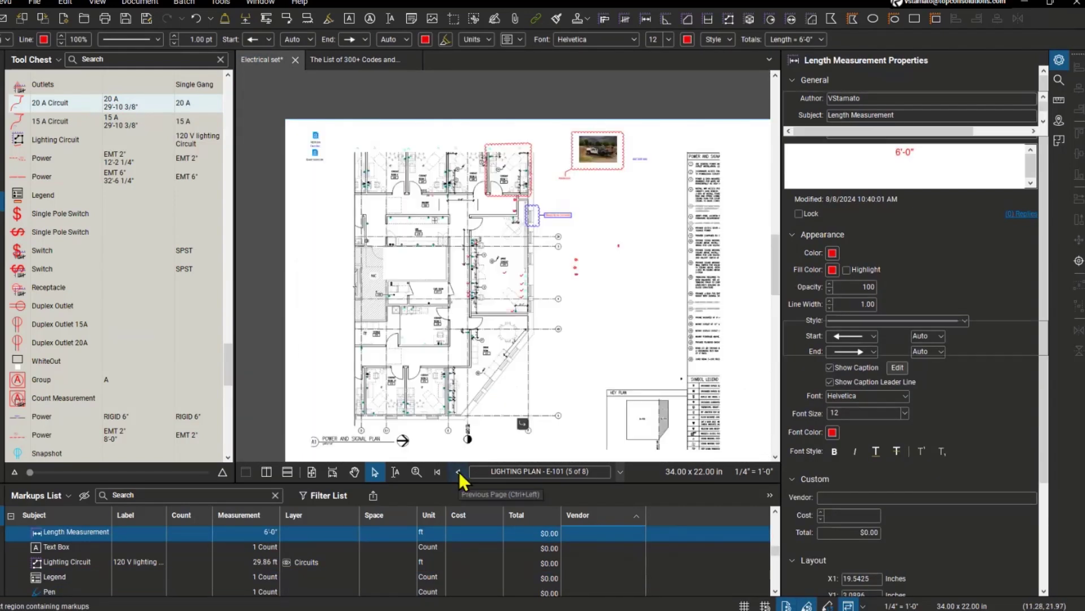
pyautogui.scroll(5, 334, 169)
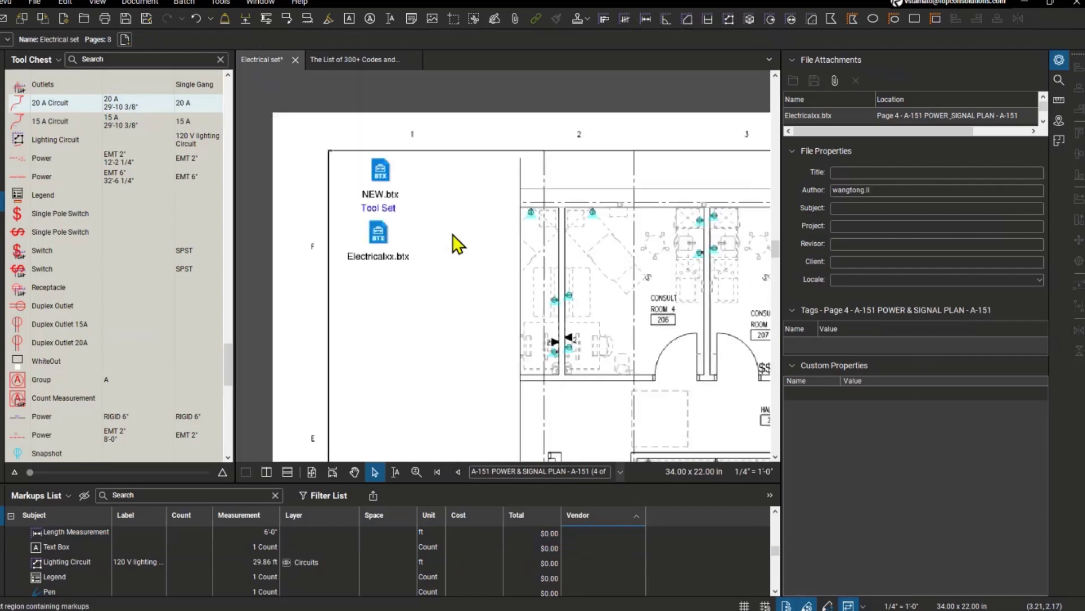
pyautogui.scroll(3, 459, 243)
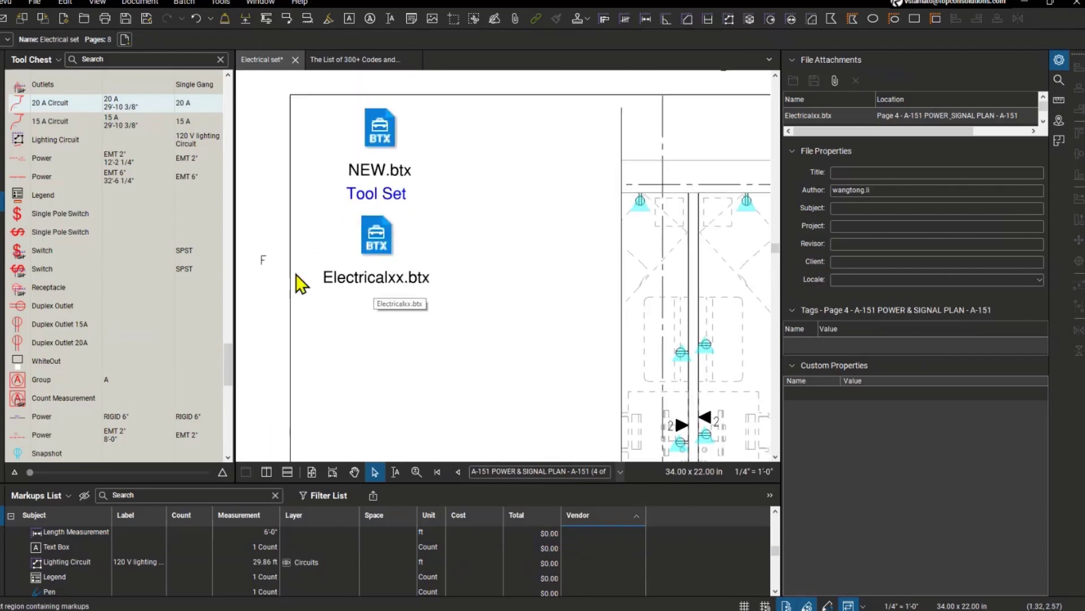
pyautogui.scroll(10, 109, 170)
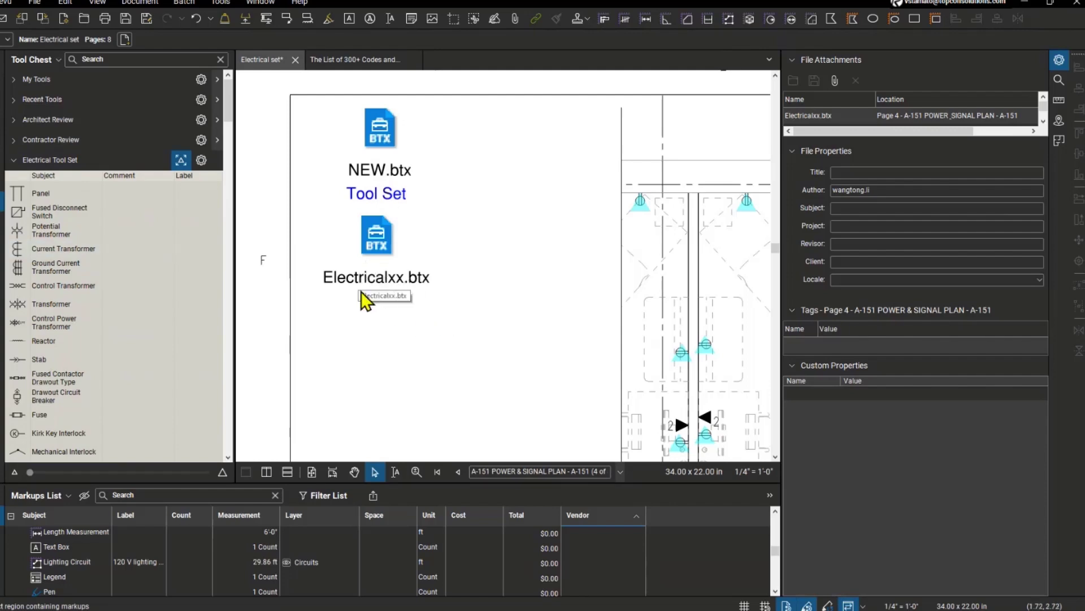
pyautogui.scroll(-5, 424, 327)
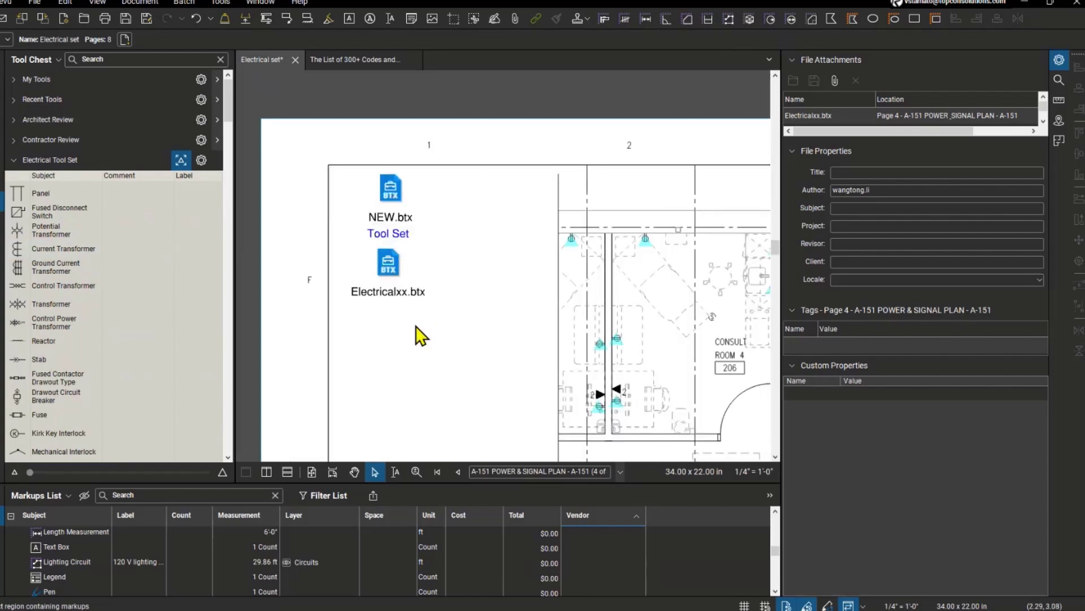
# Step: Go to the Markup Summary on page 8 and follow the first Lighting Circuit thumbnail to its markup on E-101
pyautogui.click(662, 521)
pyautogui.click(663, 521)
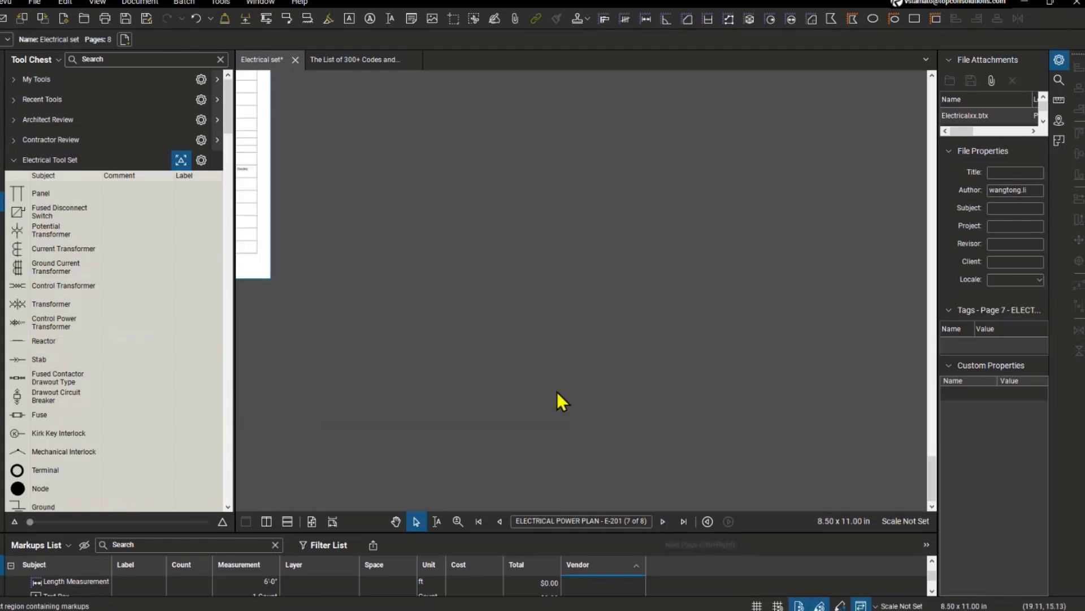
pyautogui.click(662, 522)
pyautogui.click(662, 521)
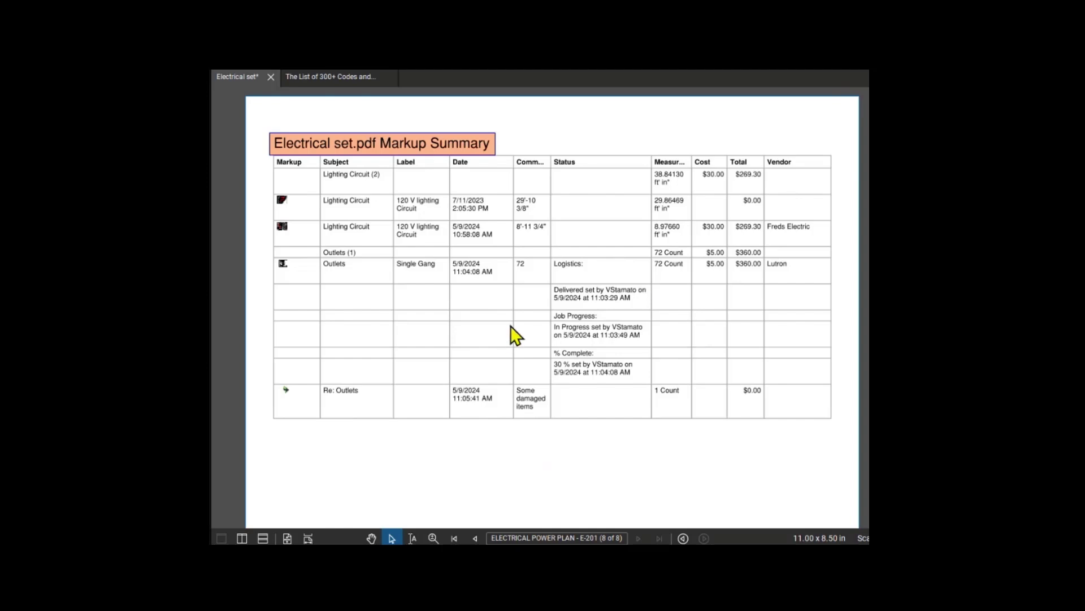
pyautogui.click(283, 201)
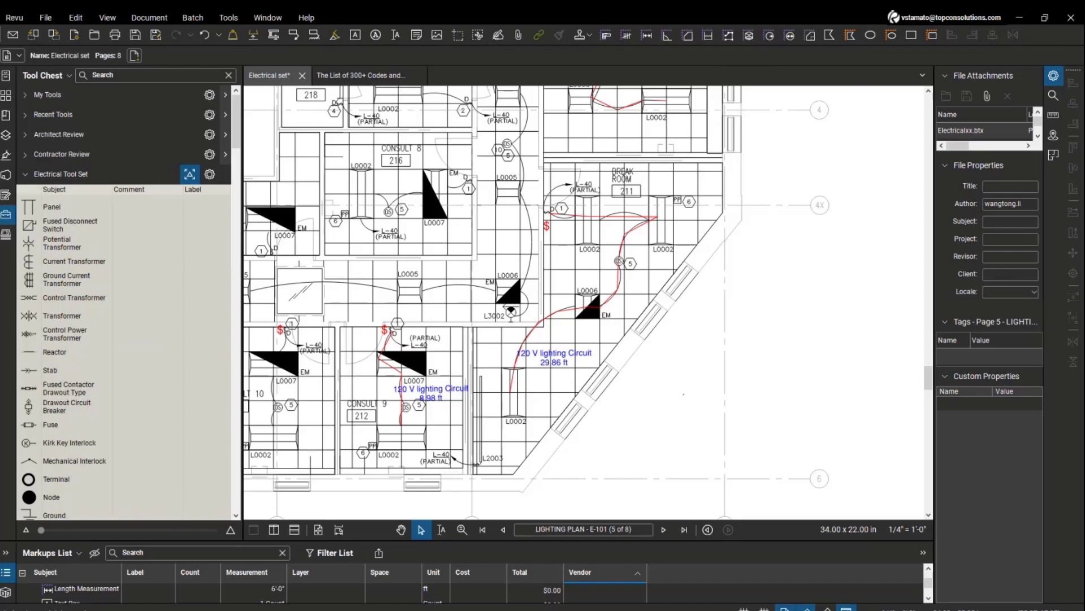
# Step: Switch to Excel to review the Electrical Takeoff in ElectricalDrawings Quantity Link.xlsx, and return to Revu
pyautogui.hotkey('alt', 'Tab')
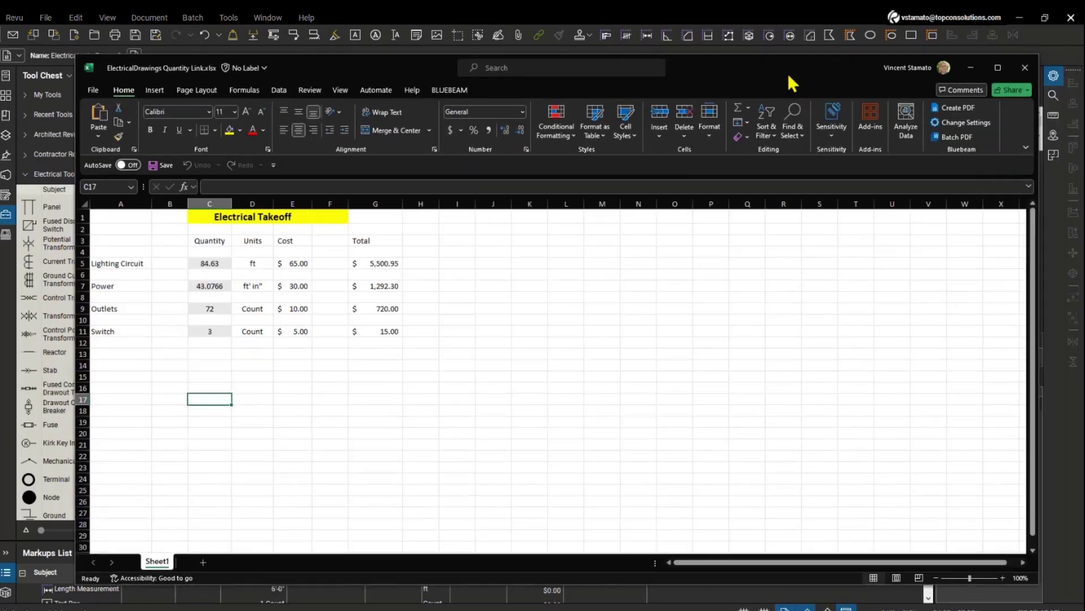
pyautogui.moveTo(788, 70); pyautogui.dragTo(783, 69)
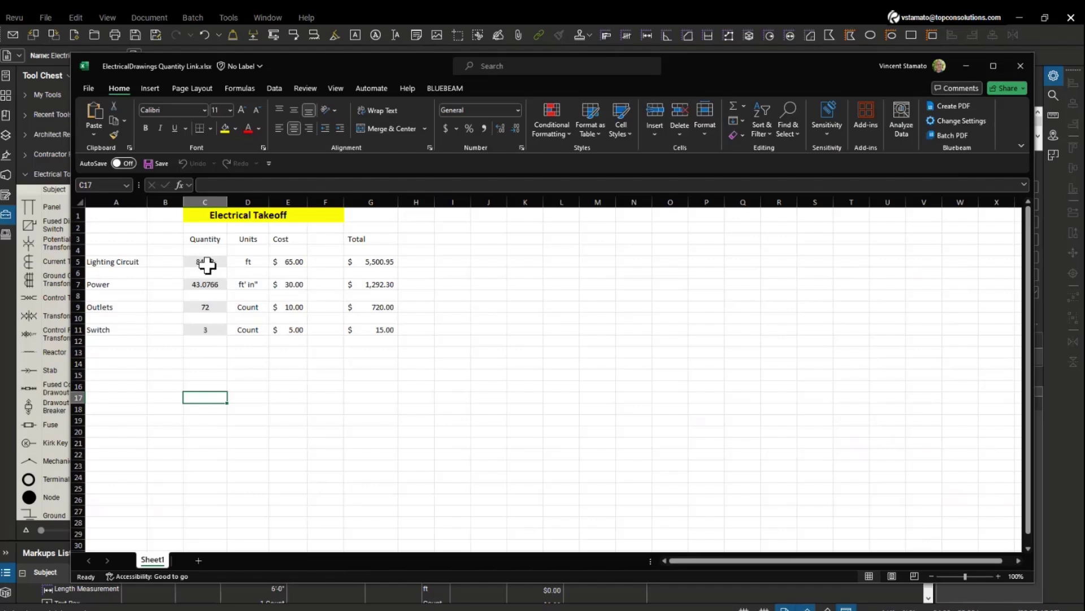
pyautogui.click(321, 45)
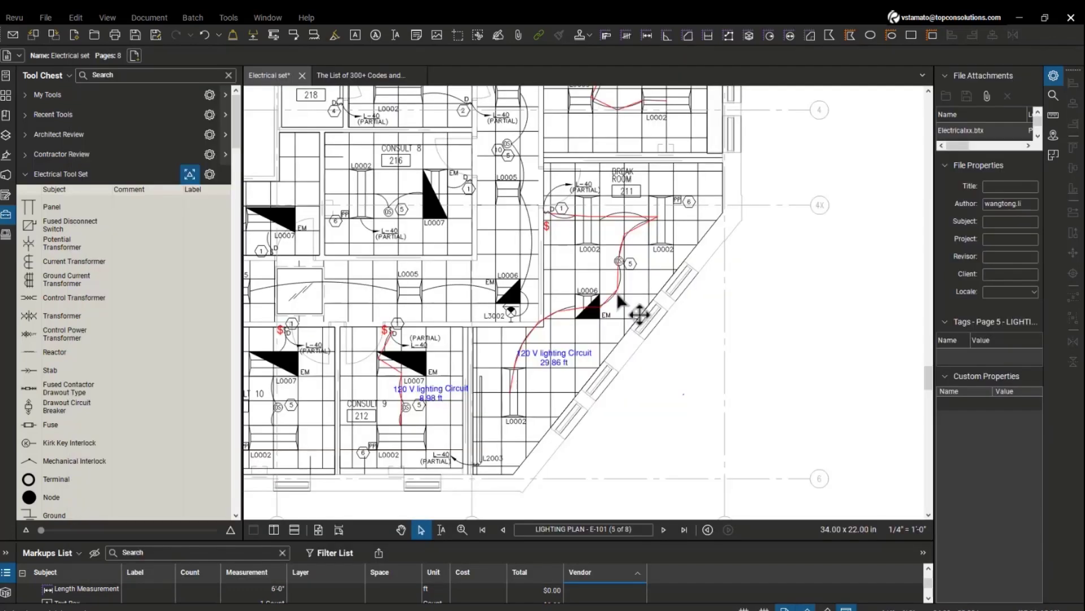
# Step: Copy the Break Room 211 lighting circuit into the blank area beside the plan on E-101, and switch to the linked Excel takeoff
pyautogui.click(634, 318)
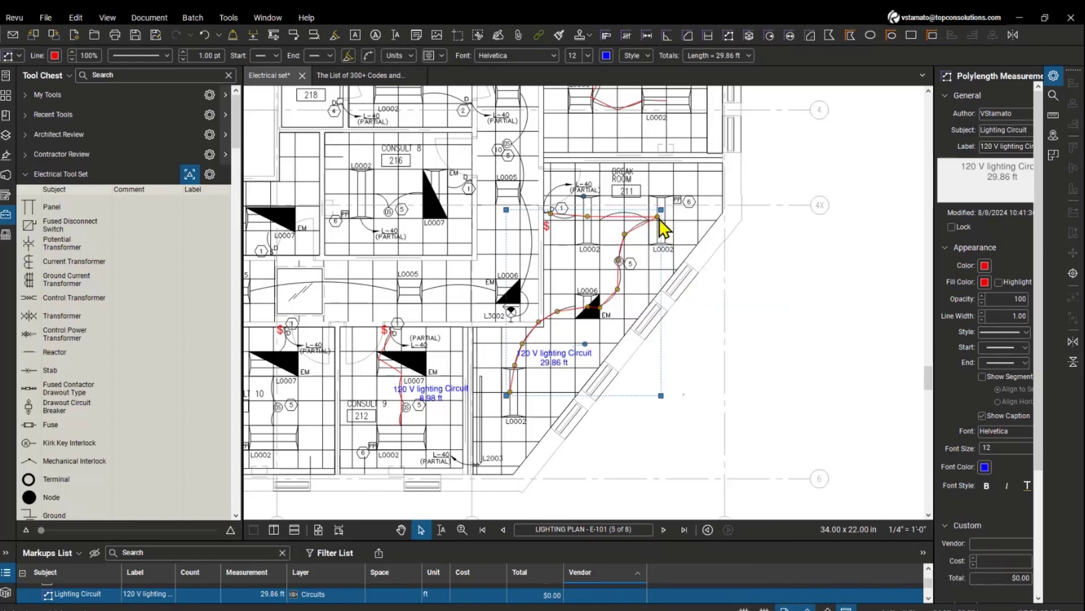
pyautogui.click(737, 354)
pyautogui.rightClick(737, 355)
pyautogui.click(775, 352)
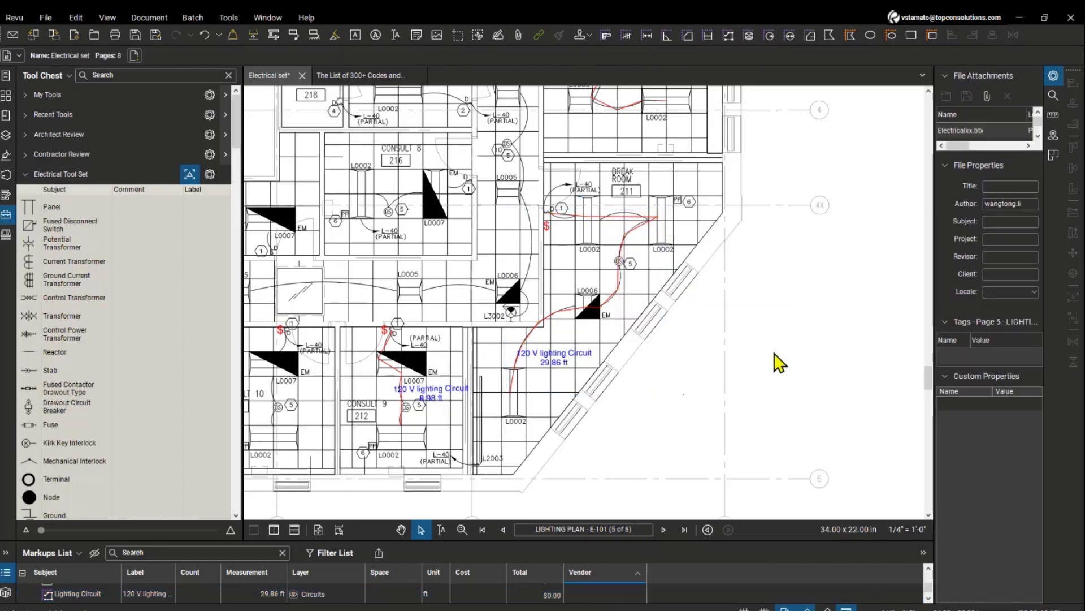
pyautogui.hotkey('alt', 'Tab')
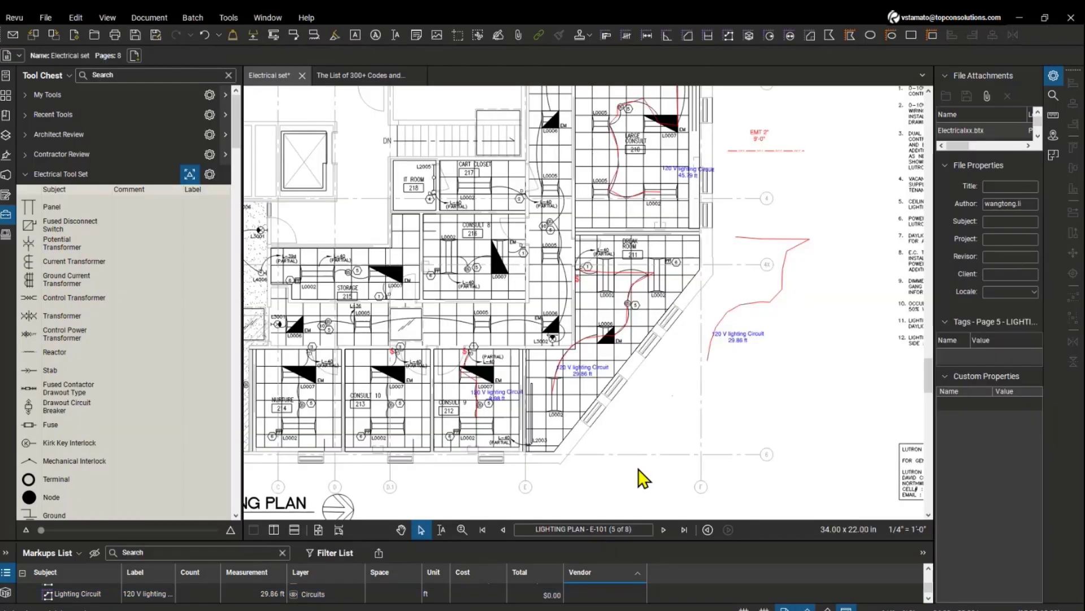
# Step: Go to sheet E-201 and inspect the full properties of the EMT 6" power run beside the keyed notes
pyautogui.scroll(-5, 569, 477)
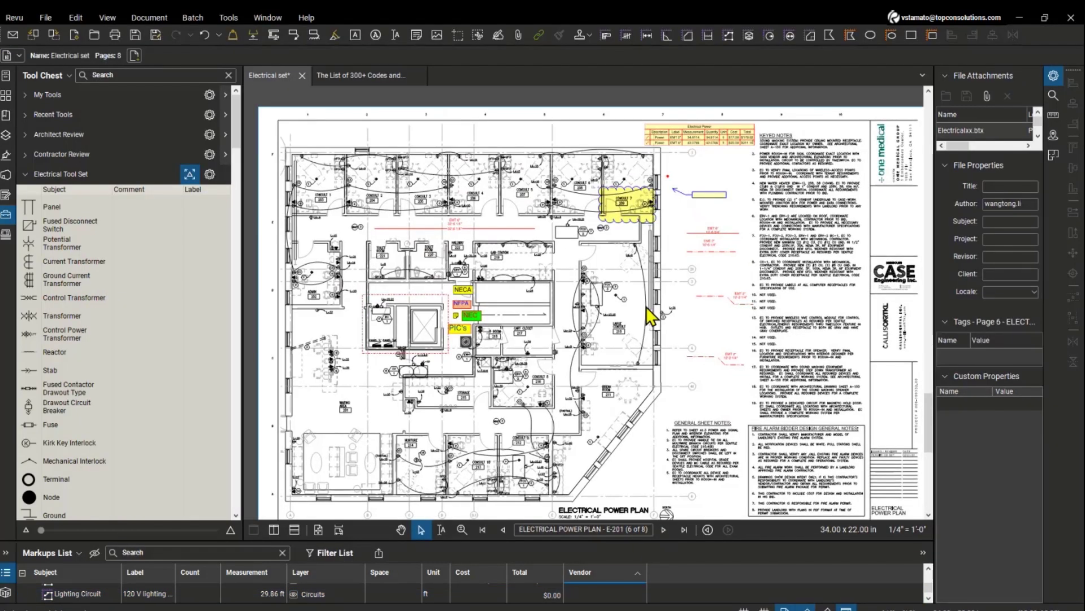
pyautogui.scroll(5, 715, 240)
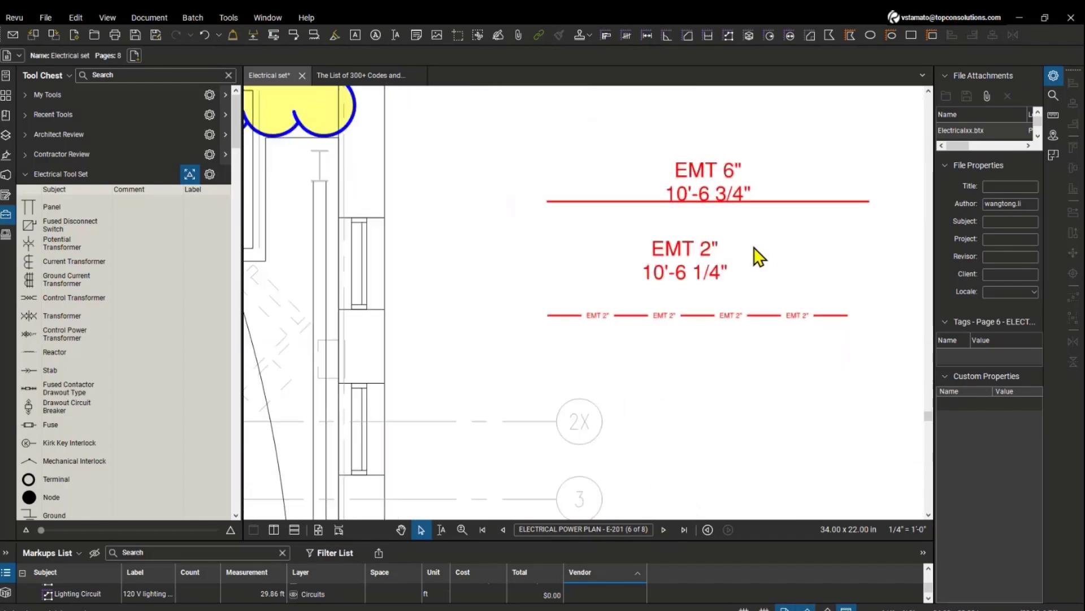
pyautogui.moveTo(771, 244); pyautogui.dragTo(616, 243)
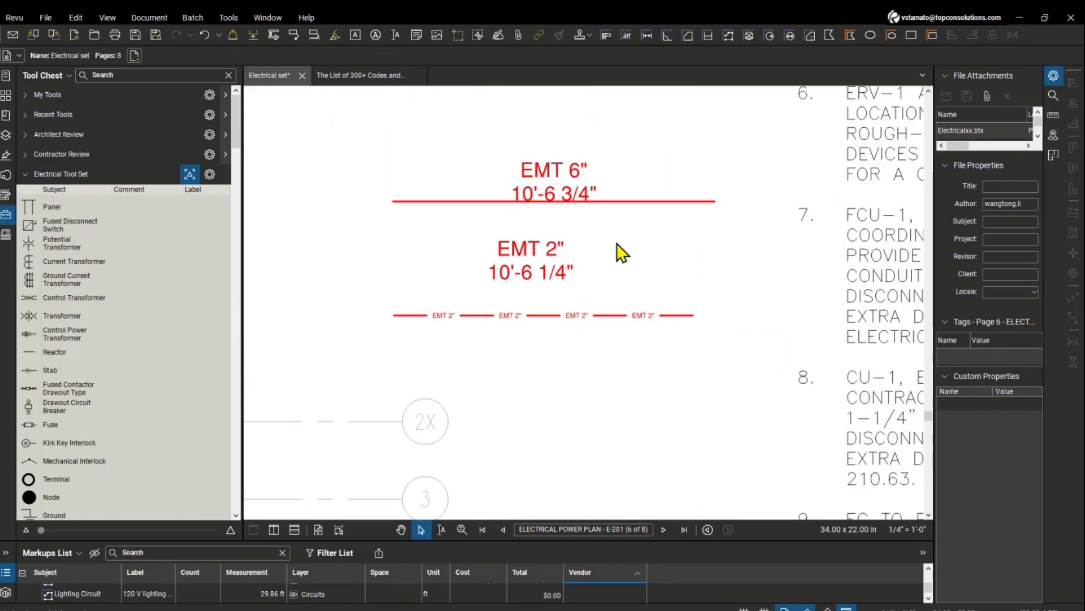
pyautogui.click(620, 204)
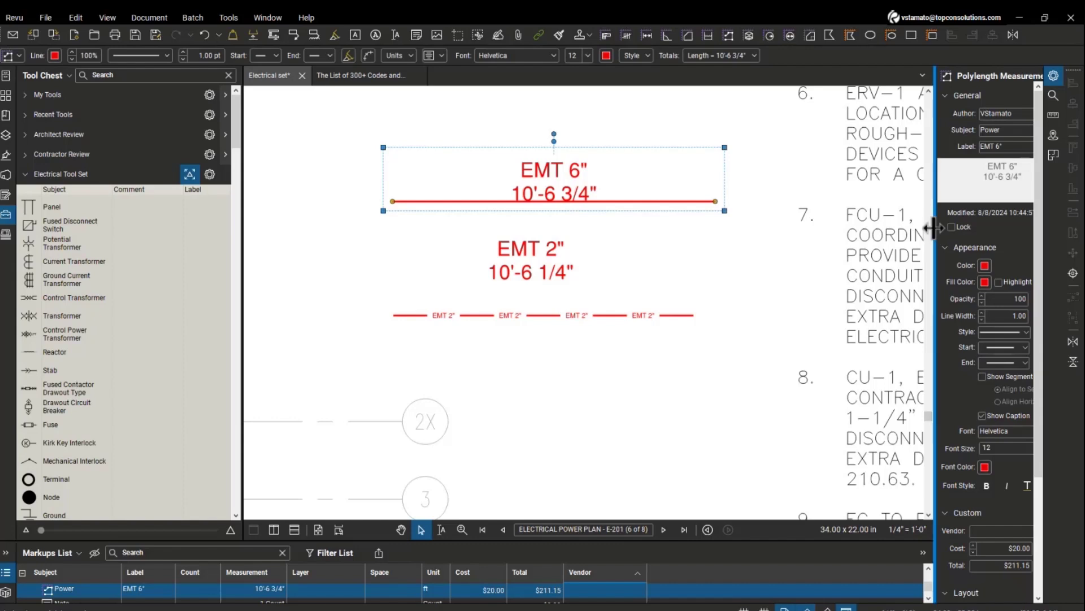
pyautogui.moveTo(929, 235); pyautogui.dragTo(826, 234)
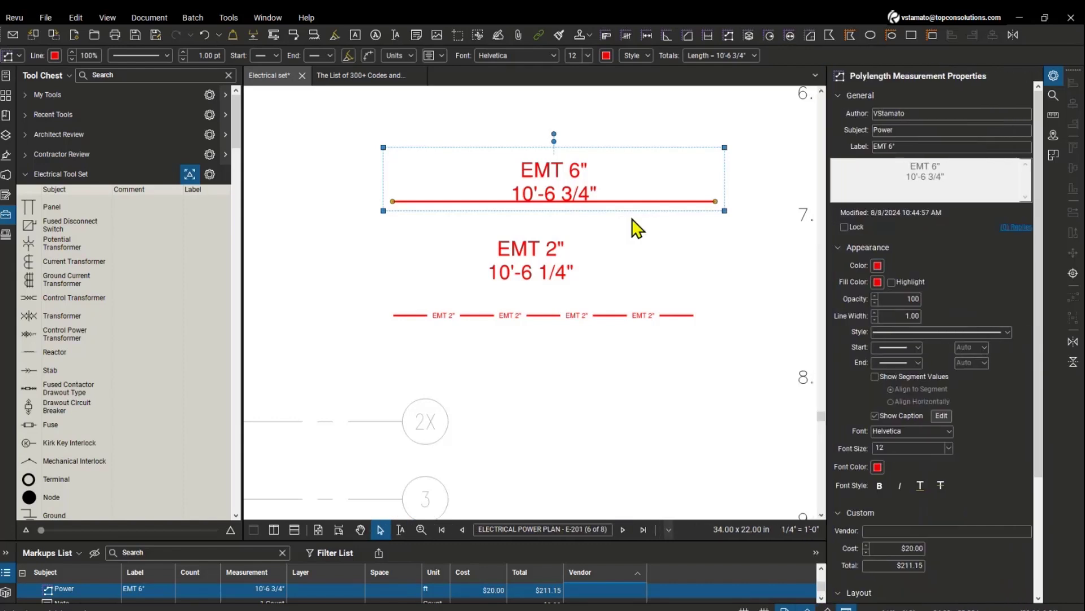
# Step: Move the EMT 2" power run slightly farther below the EMT 6" run beside the plan on E-201
pyautogui.click(611, 376)
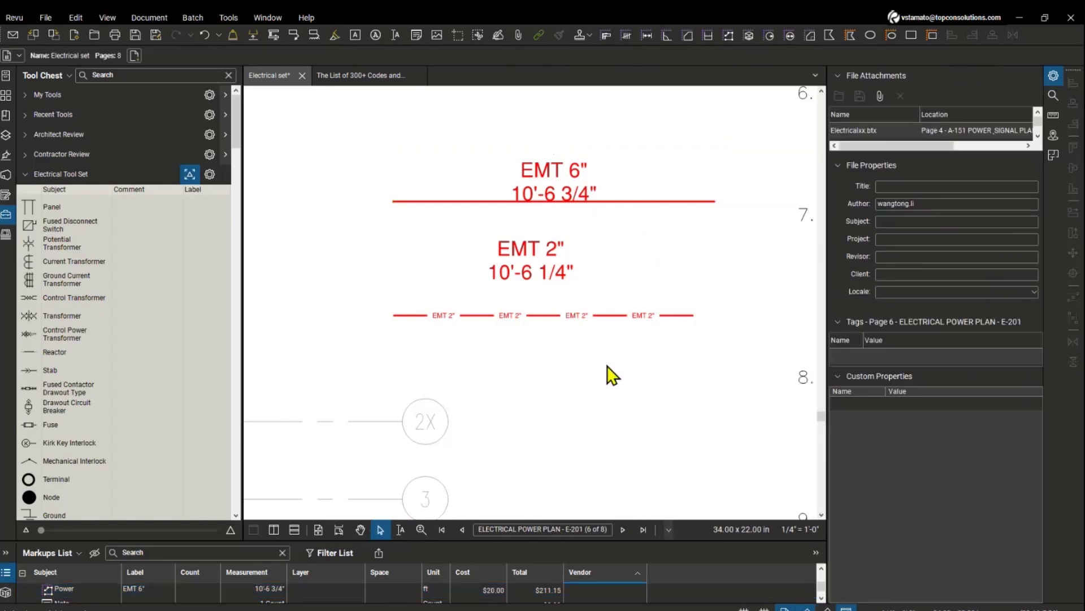
pyautogui.click(602, 321)
pyautogui.moveTo(602, 321); pyautogui.dragTo(600, 370)
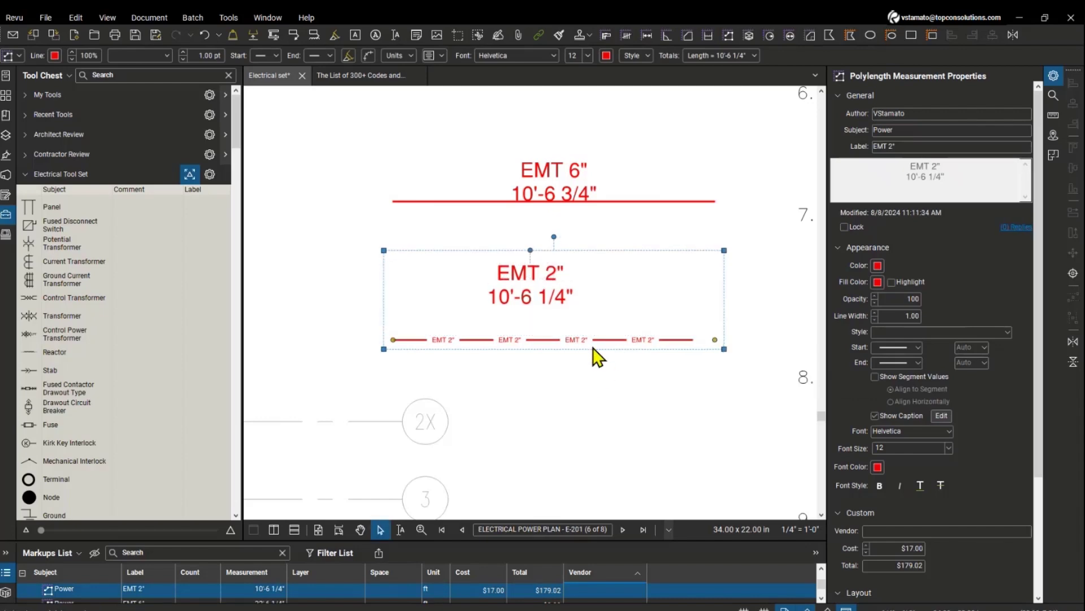
# Step: View the photos Electrical panel 2.JPG and Electrical panel 3.JPG attached below the PIC's label on E-201, and close the viewer
pyautogui.scroll(3, 572, 356)
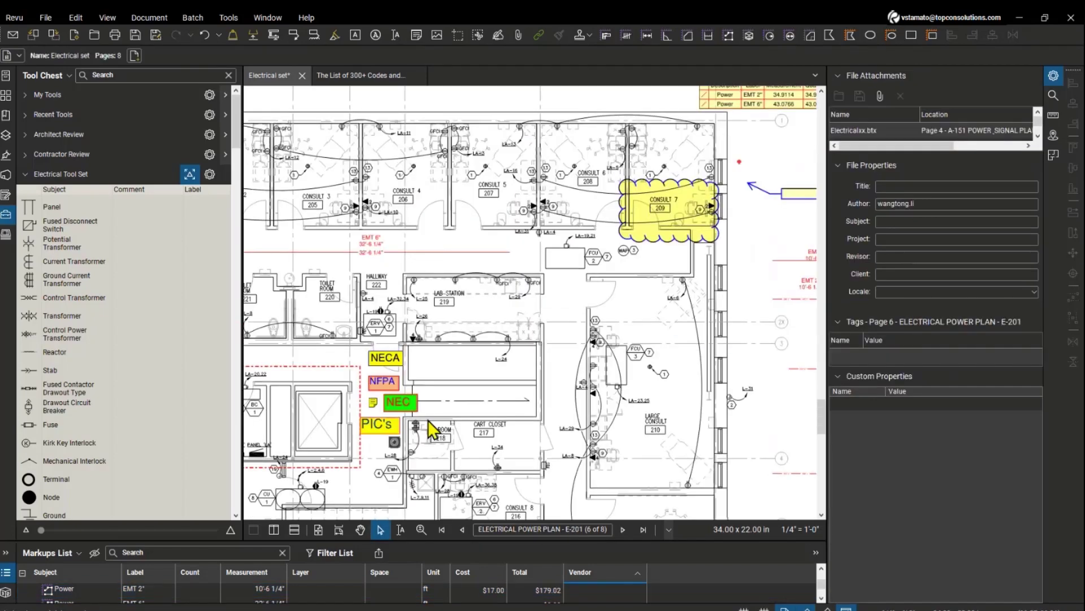
pyautogui.scroll(4, 479, 388)
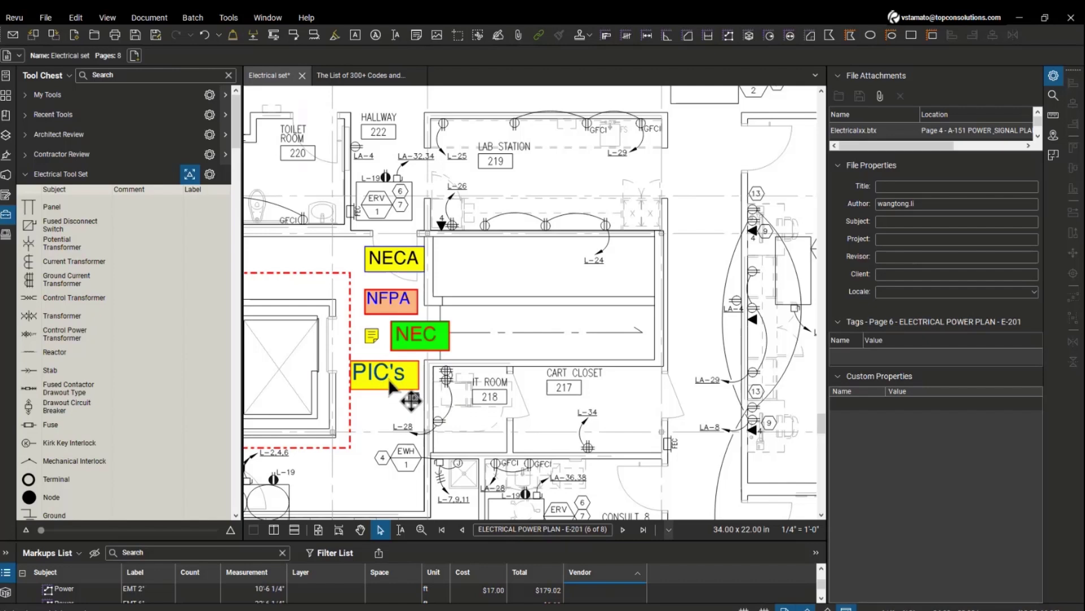
pyautogui.click(414, 398)
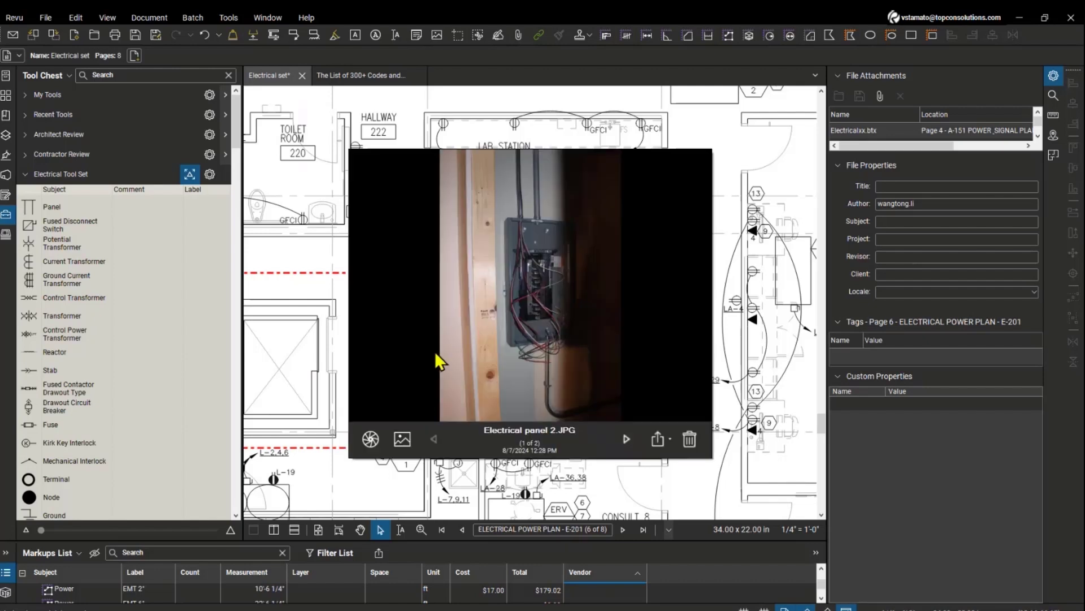
pyautogui.click(625, 440)
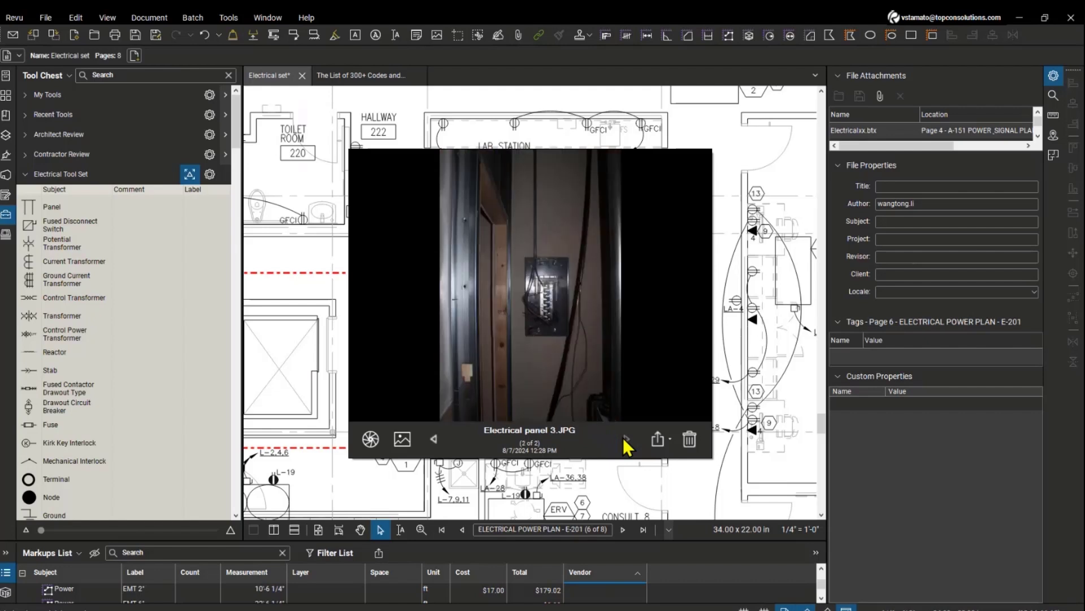
pyautogui.press('Escape')
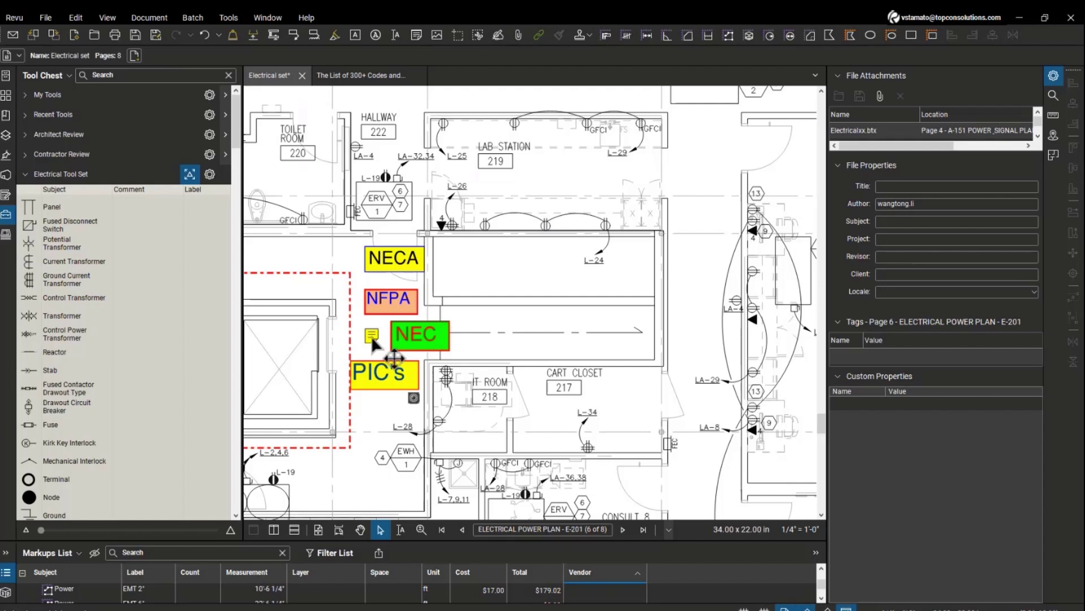
# Step: Open the yellow note beside the NEC label on E-201, read through its National Electrical Code text, and close it
pyautogui.moveTo(371, 337)
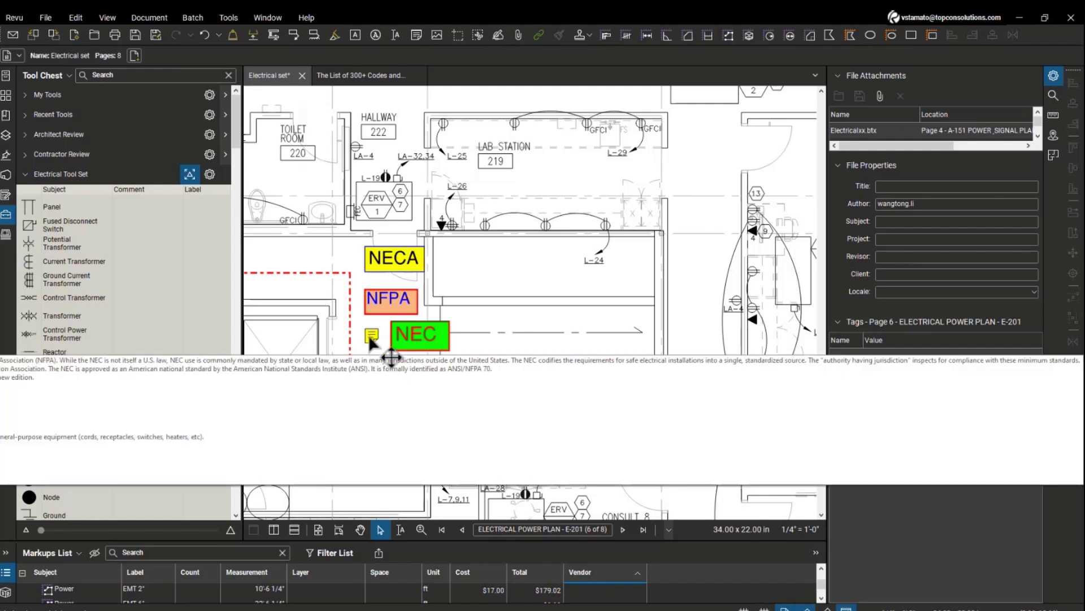
pyautogui.click(371, 337)
pyautogui.doubleClick(371, 337)
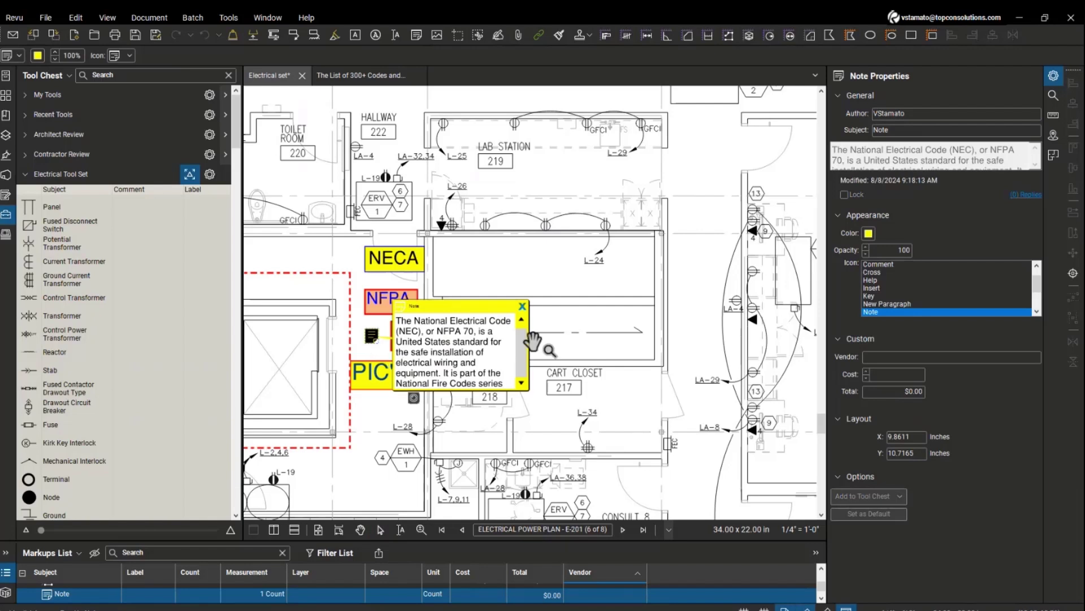
pyautogui.scroll(-5, 521, 345)
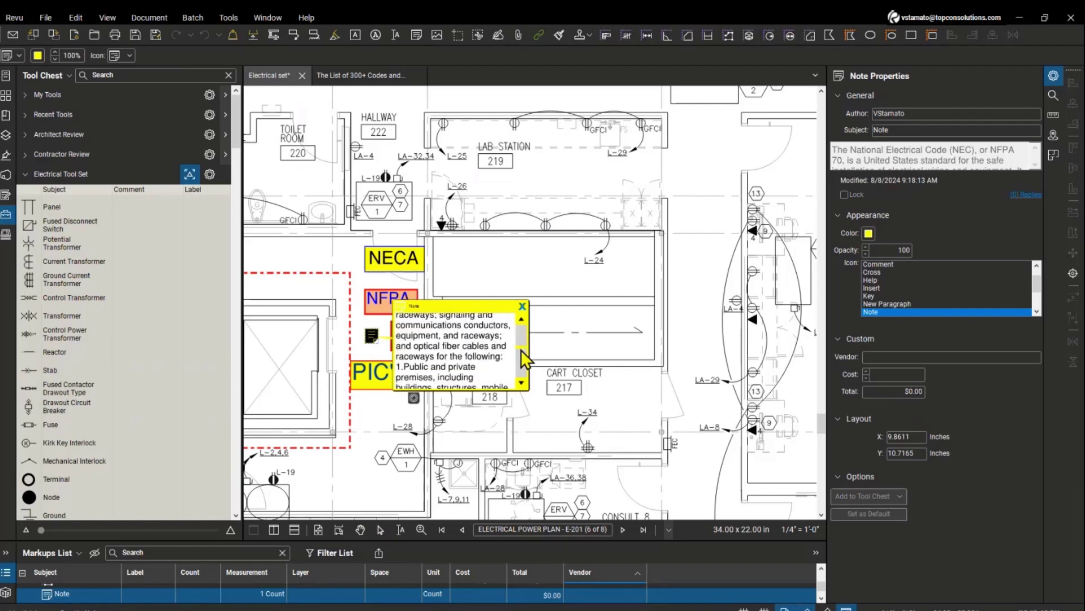
pyautogui.moveTo(520, 349); pyautogui.dragTo(522, 374)
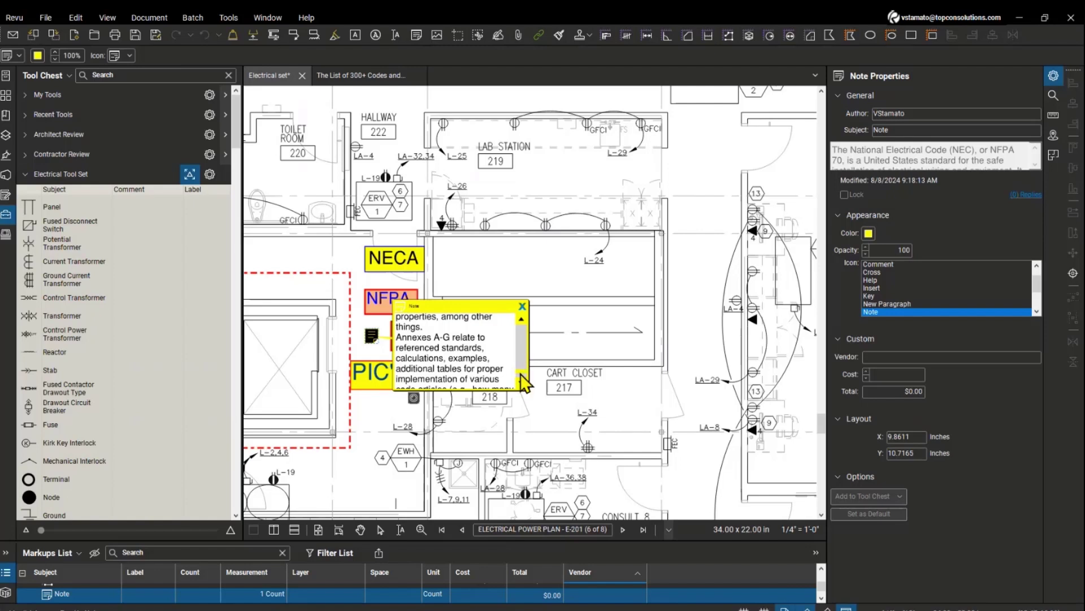
pyautogui.moveTo(520, 373); pyautogui.dragTo(521, 330)
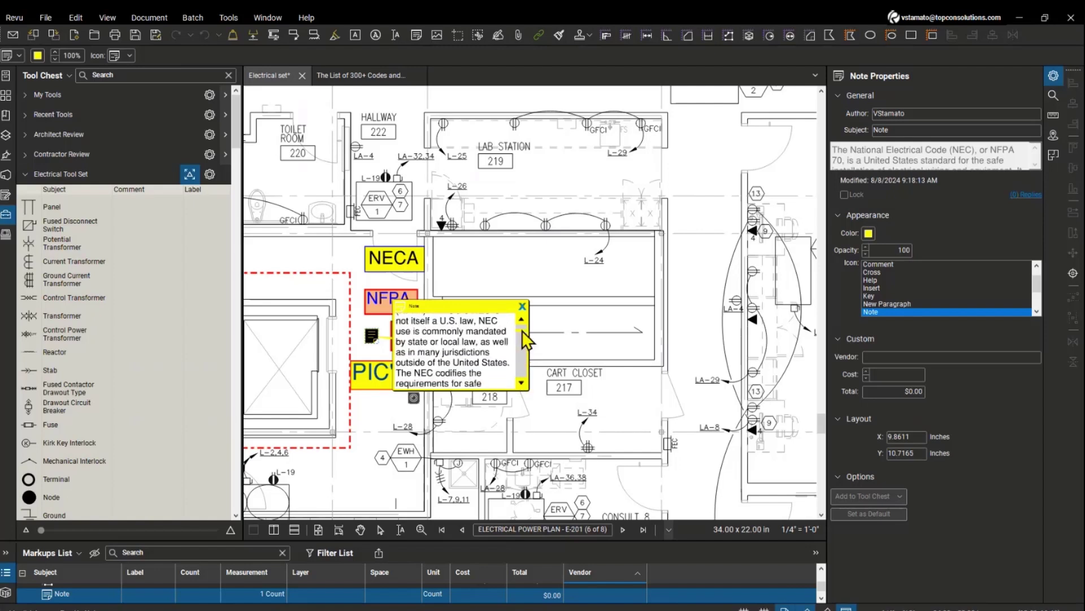
pyautogui.click(522, 306)
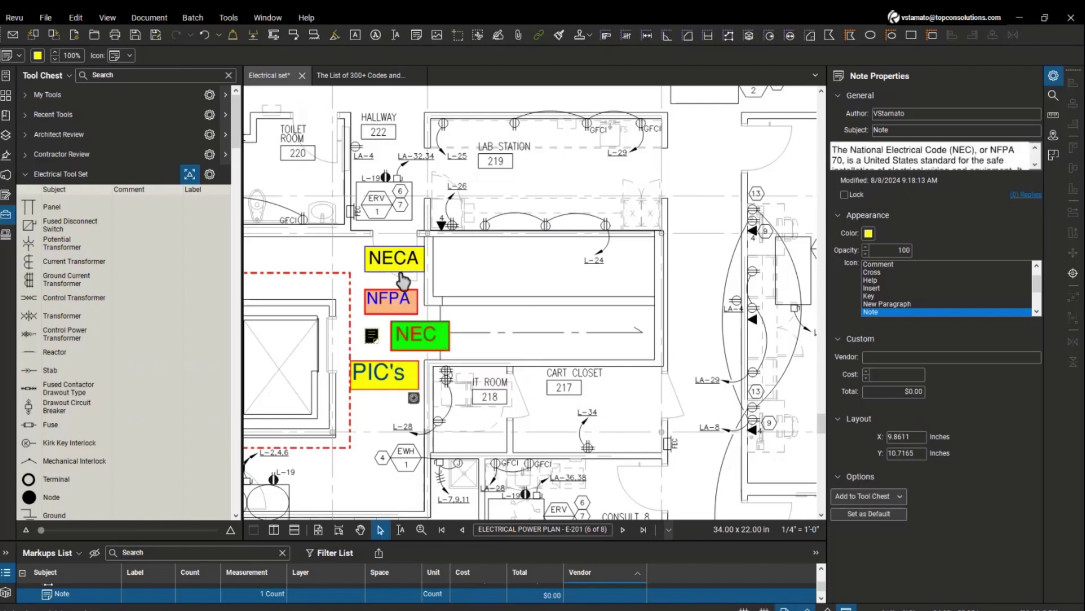
# Step: Follow the NFPA hyperlink on E-201 to its codes and standards page, and return to the Electrical set
pyautogui.click(388, 305)
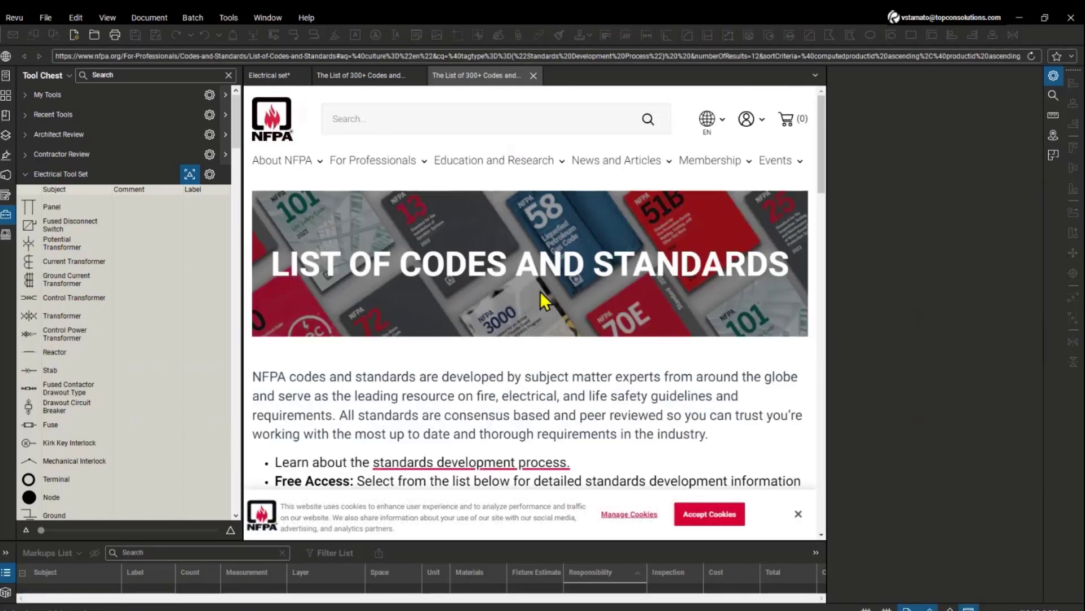
pyautogui.click(269, 76)
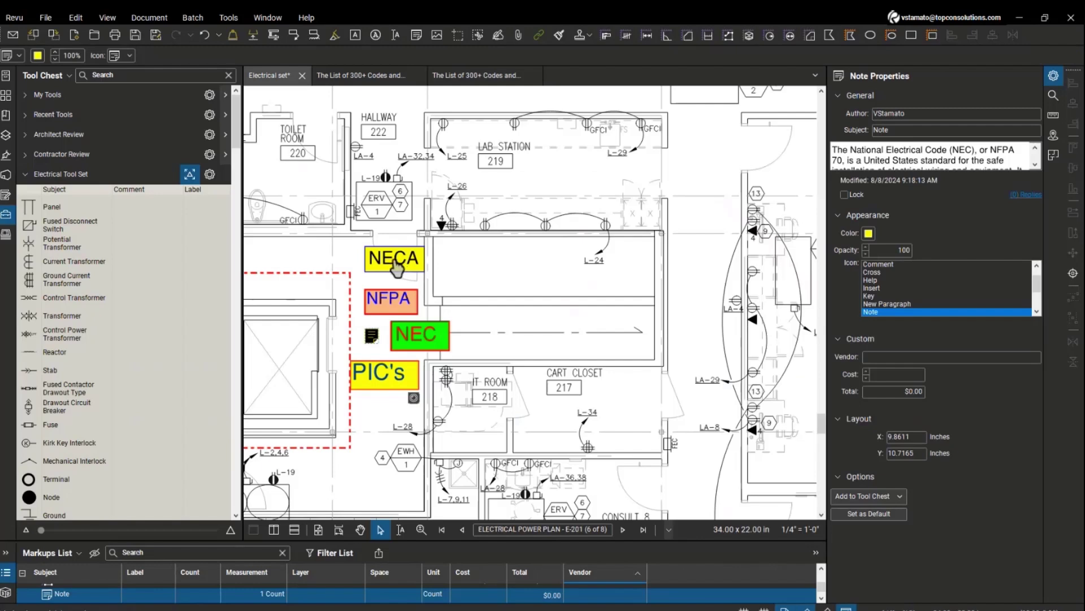
# Step: Follow the NECA hyperlink on E-201, decline the site's cookies, read the About the NEC section, and return to the Electrical set
pyautogui.click(394, 263)
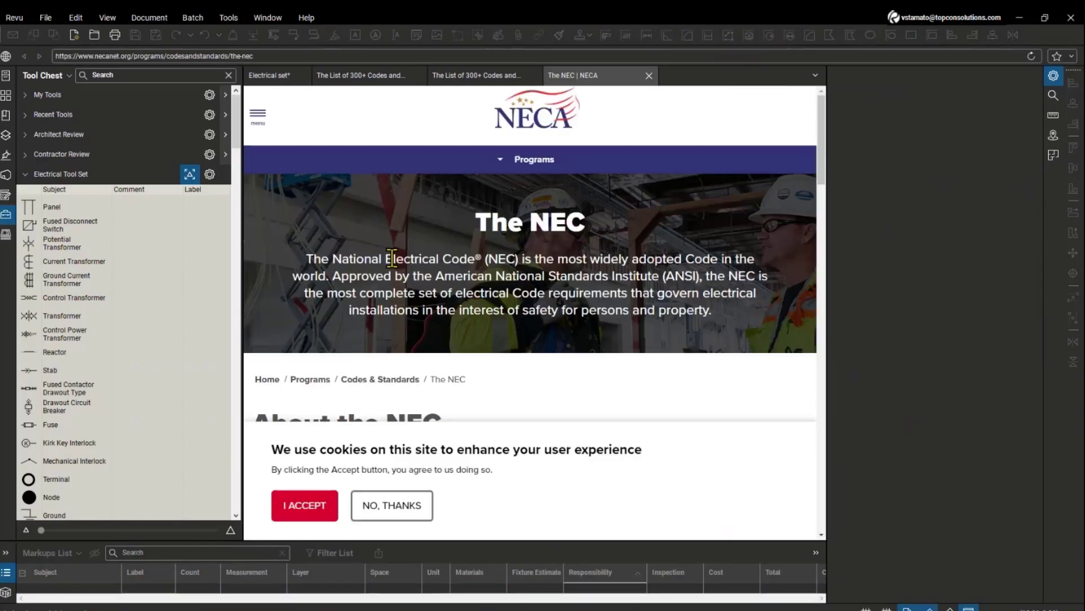
pyautogui.scroll(-2, 475, 389)
pyautogui.click(408, 501)
pyautogui.scroll(-3, 523, 385)
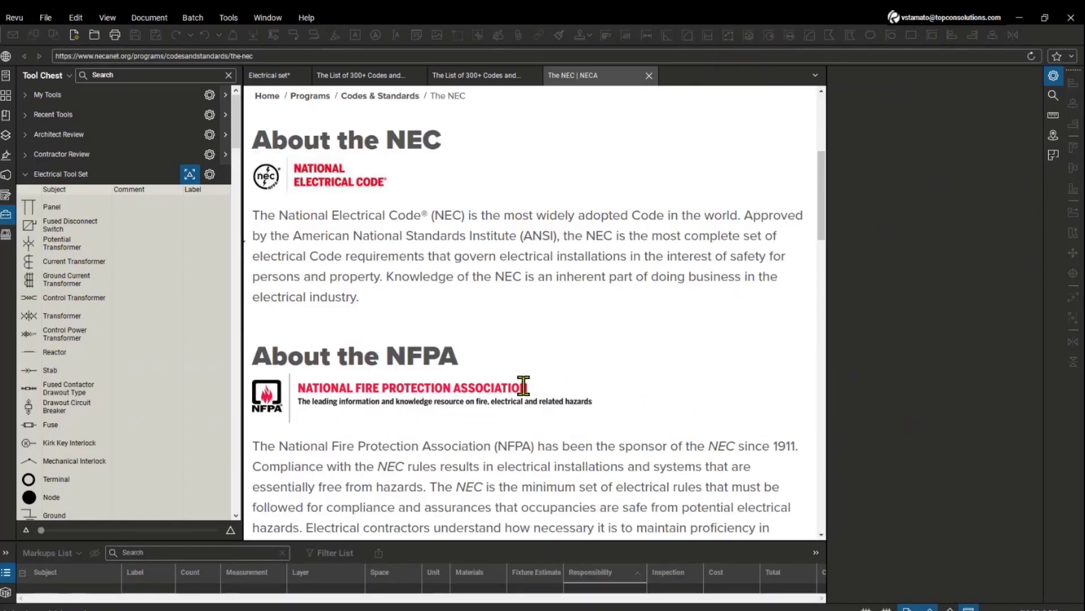
pyautogui.moveTo(827, 356); pyautogui.dragTo(920, 351)
pyautogui.click(271, 77)
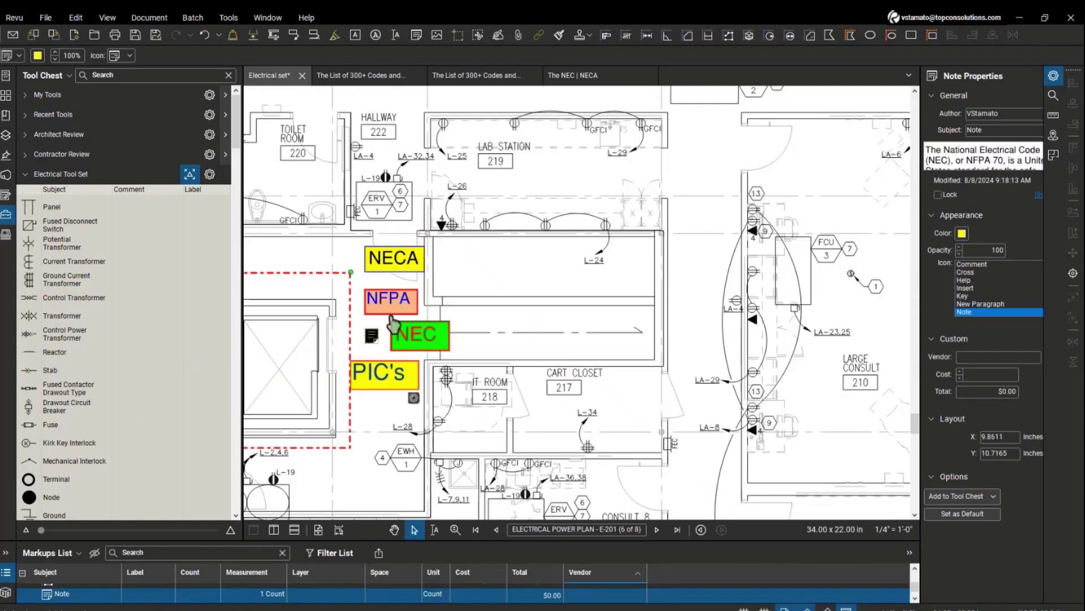
pyautogui.moveTo(238, 343); pyautogui.dragTo(211, 343)
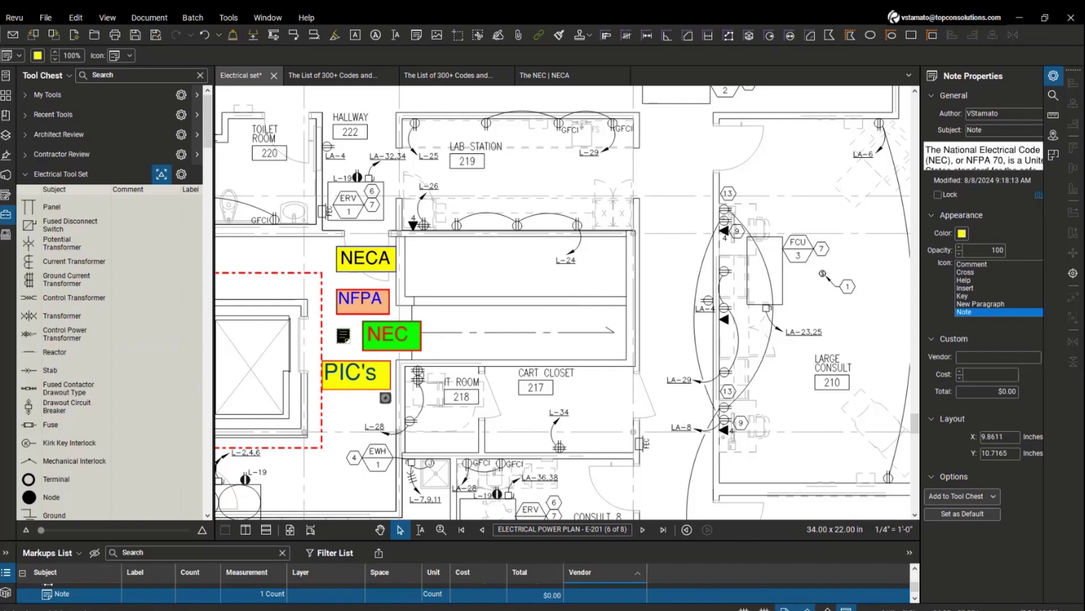
# Step: Switch to Electrical set.xlsx in Excel, enlarge its window, look over the lighting schedule's fixture rows, and return to Revu
pyautogui.moveTo(0, 127); pyautogui.dragTo(674, 48)
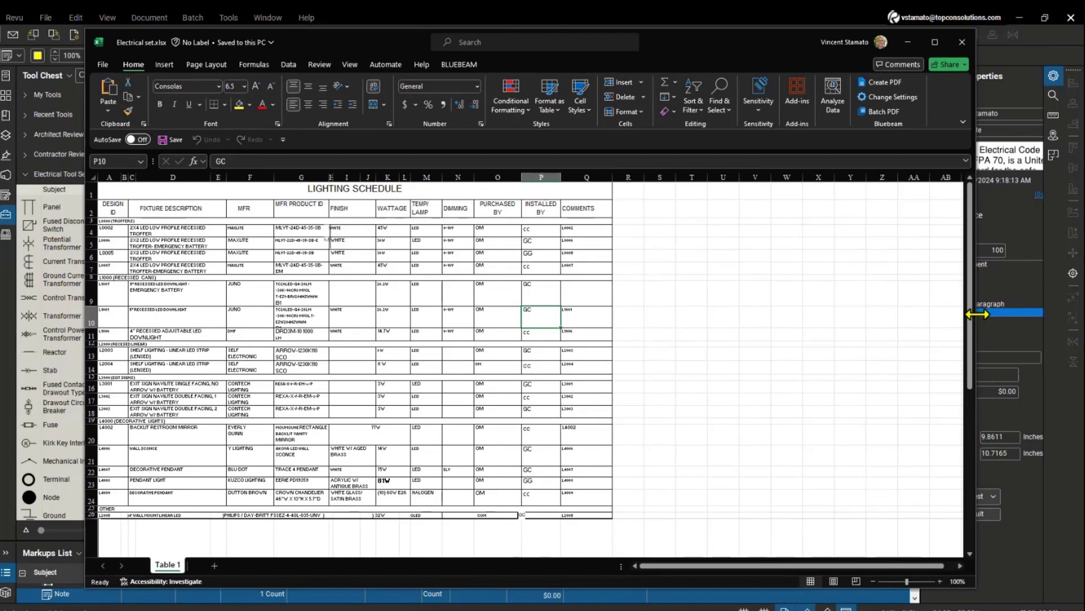
pyautogui.moveTo(978, 314); pyautogui.dragTo(1063, 316)
pyautogui.moveTo(777, 39); pyautogui.dragTo(740, 45)
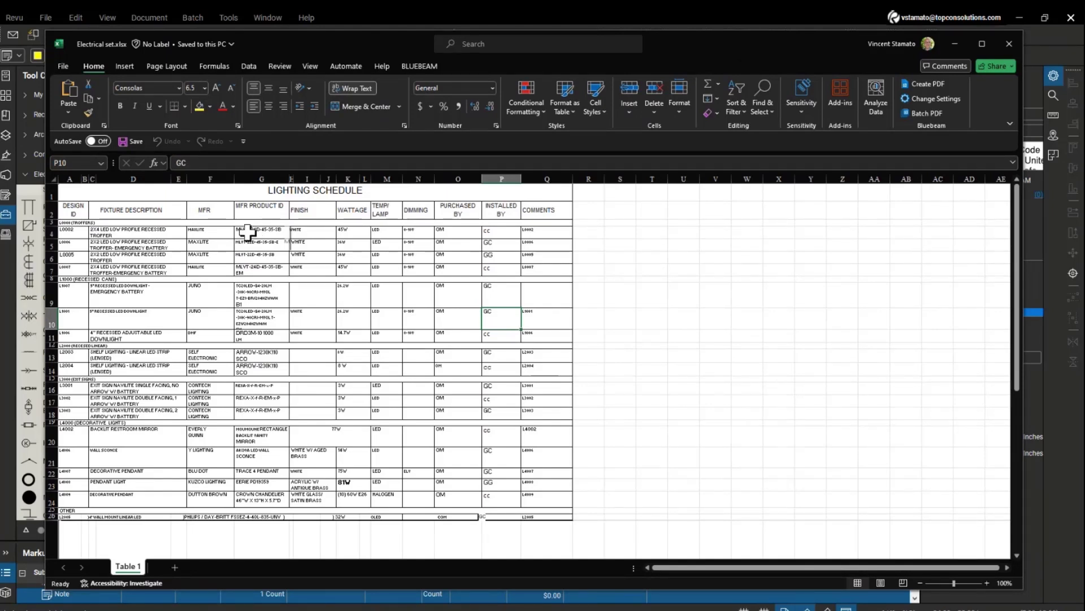
pyautogui.click(267, 233)
pyautogui.click(165, 290)
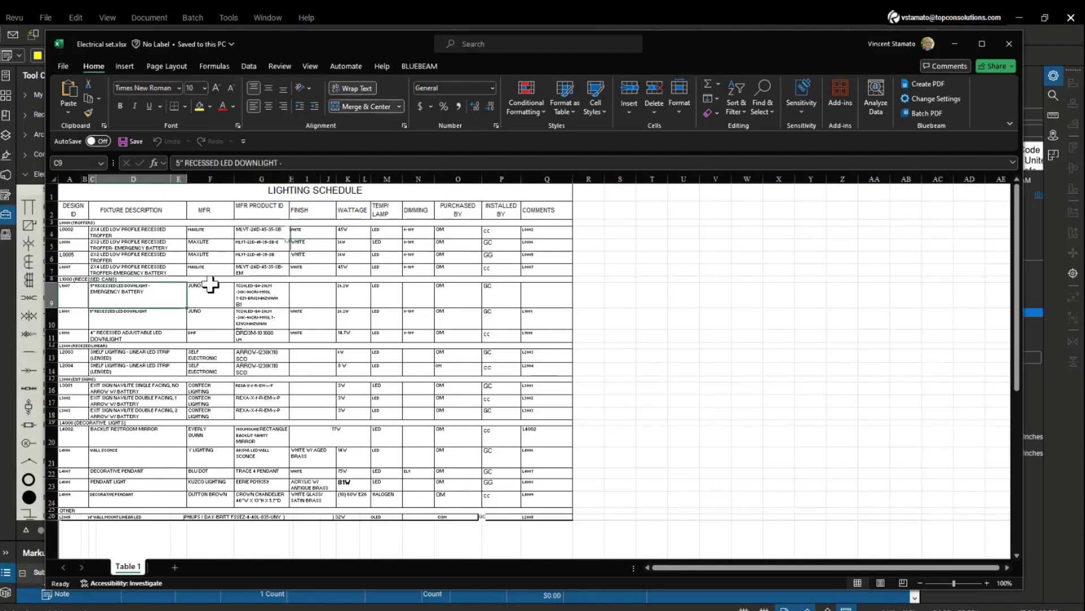
pyautogui.hotkey('alt', 'Tab')
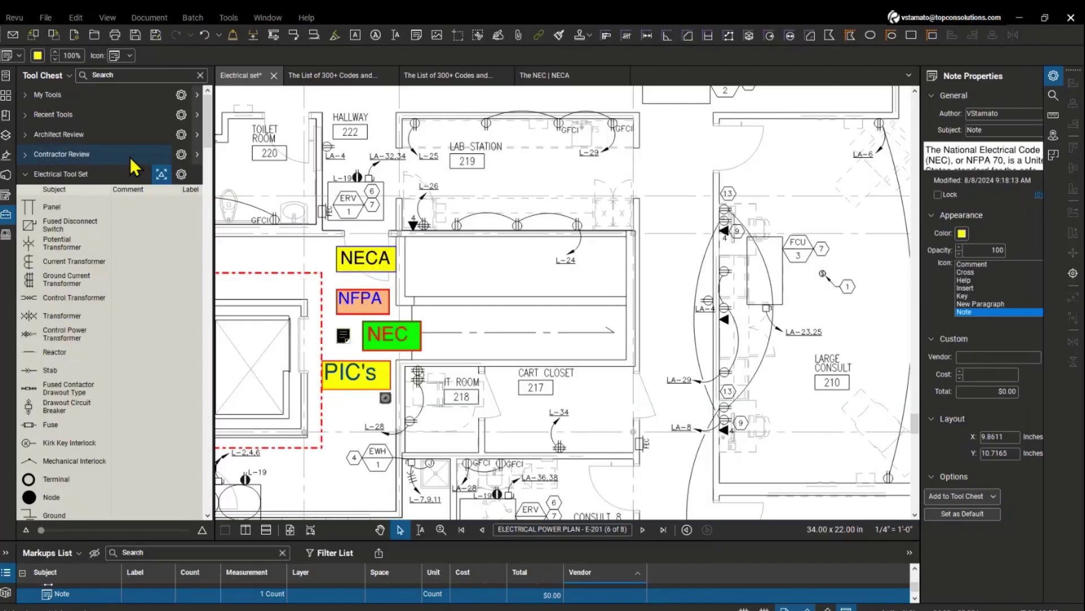
# Step: Open the Scale Image drawing on page 5 of Construction Set-DEMO and examine the long dimension across the parking rows
pyautogui.scroll(-3, 491, 254)
pyautogui.hscroll(-3, 350, 288)
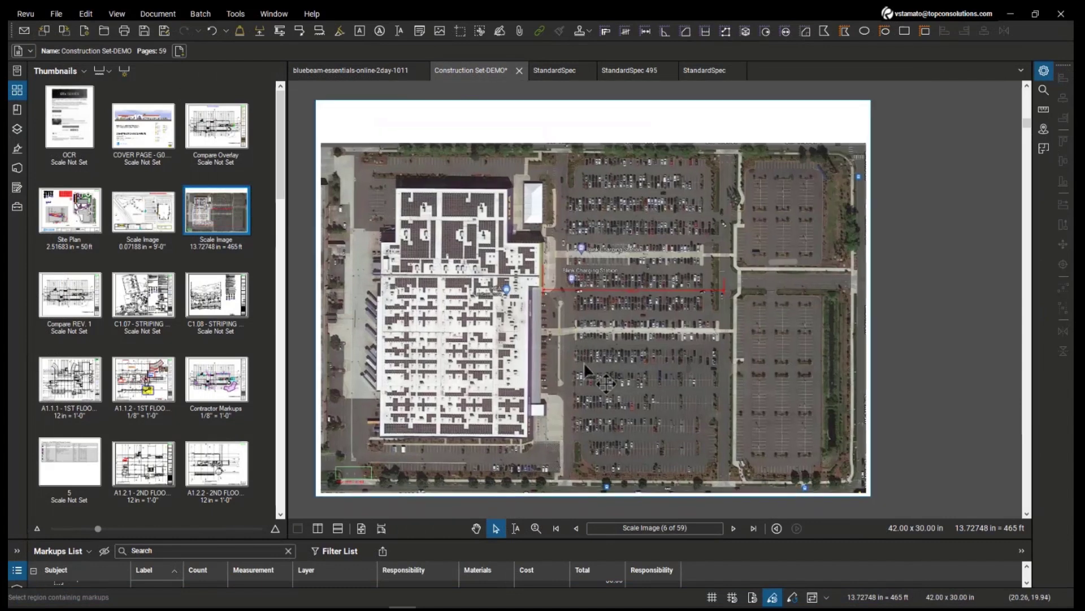
pyautogui.click(148, 219)
pyautogui.scroll(5, 551, 286)
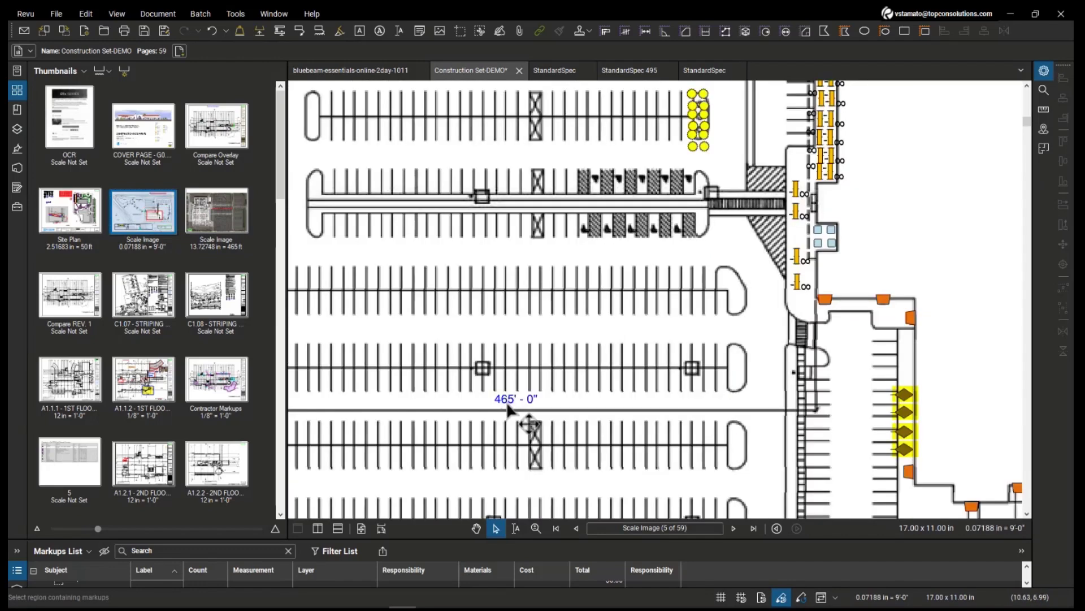
pyautogui.scroll(1, 507, 403)
pyautogui.moveTo(507, 403); pyautogui.dragTo(605, 365)
pyautogui.scroll(-1, 604, 366)
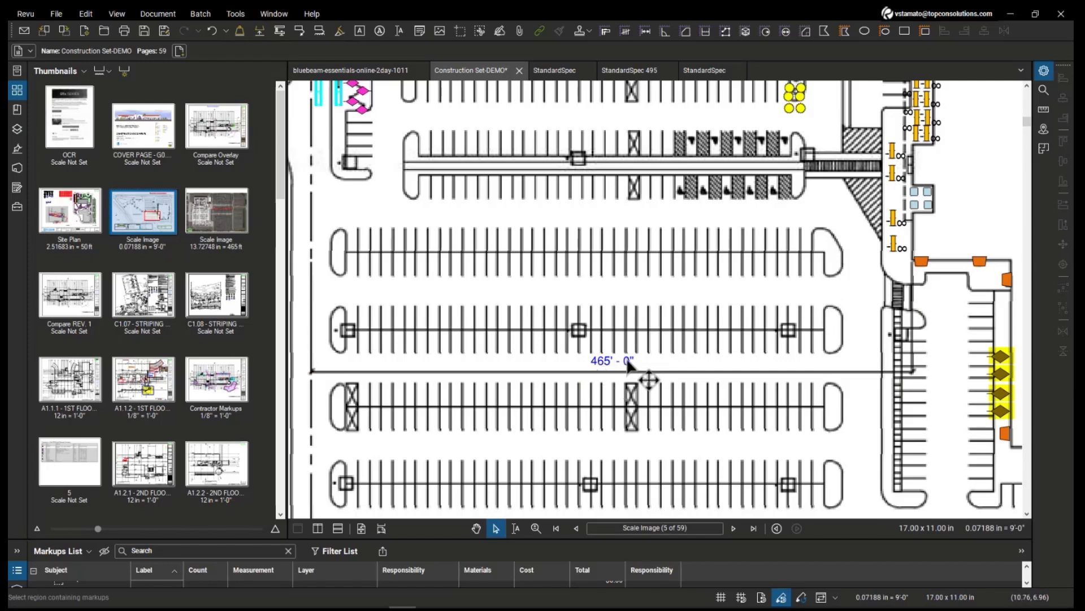
# Step: Go to the aerial Scale Image on page 6 and examine the red dimension spanning its parking lot
pyautogui.scroll(-3, 663, 334)
pyautogui.hotkey('ctrl', 'Right')
pyautogui.scroll(-3, 701, 370)
pyautogui.moveTo(815, 497); pyautogui.dragTo(626, 346)
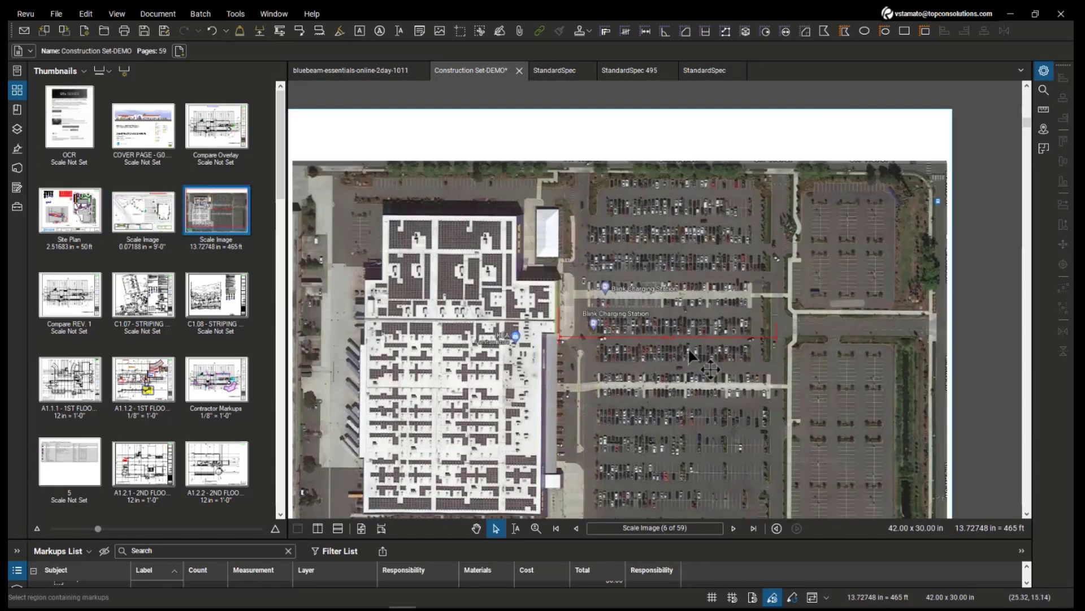
pyautogui.scroll(4, 668, 352)
pyautogui.scroll(-1, 496, 333)
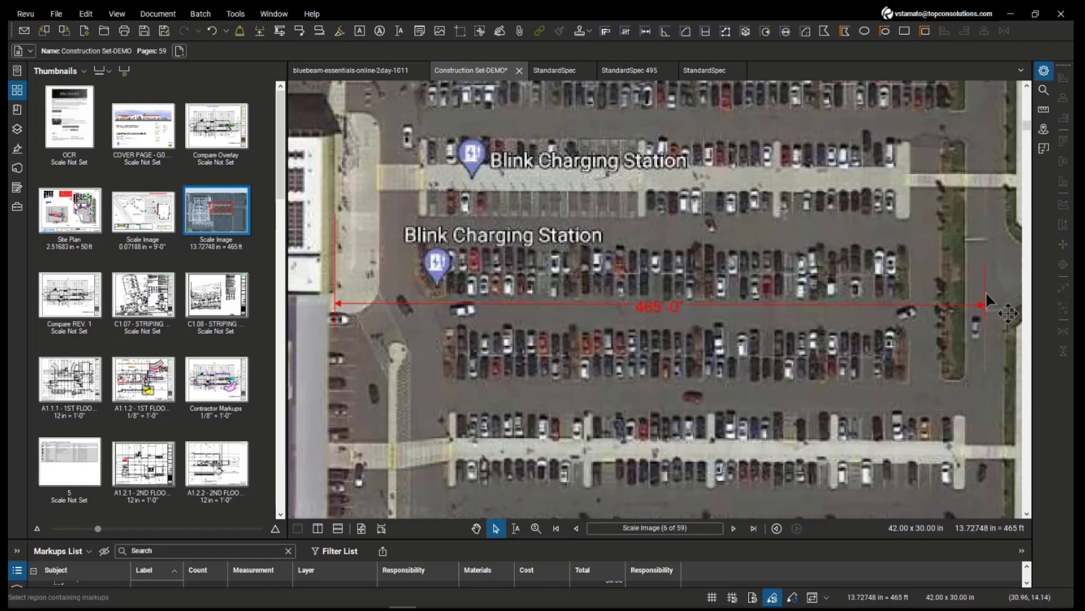
pyautogui.scroll(-5, 721, 355)
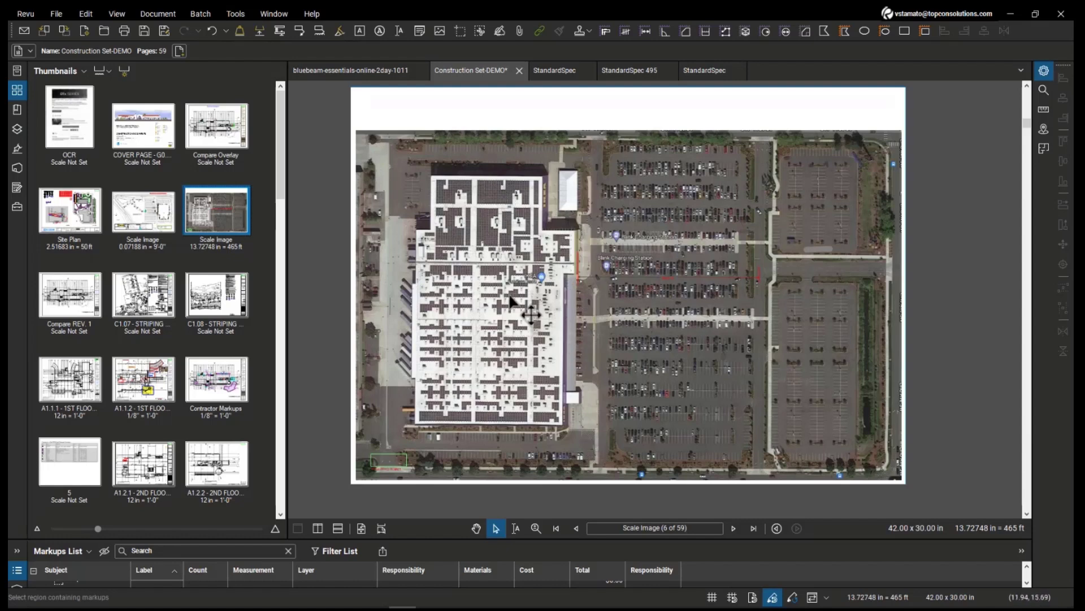
# Step: Open sheet A1.1.2, 1st Floor Plan - North, and inspect the Cloud Plus markup around Office 115A, leaving it deselected
pyautogui.click(136, 379)
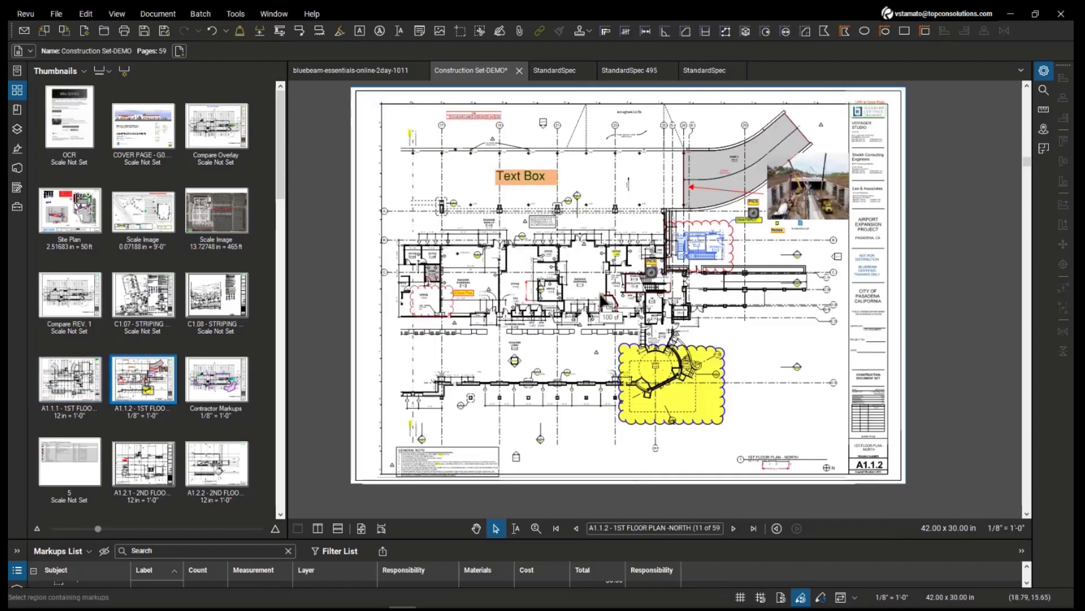
pyautogui.scroll(5, 443, 317)
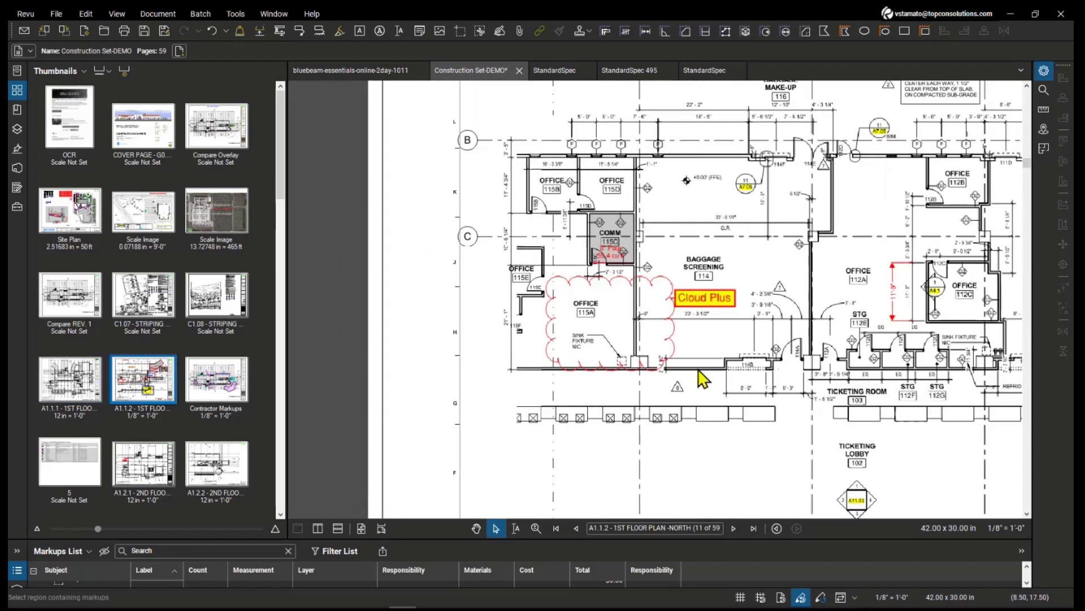
pyautogui.click(775, 277)
pyautogui.scroll(-4, 803, 313)
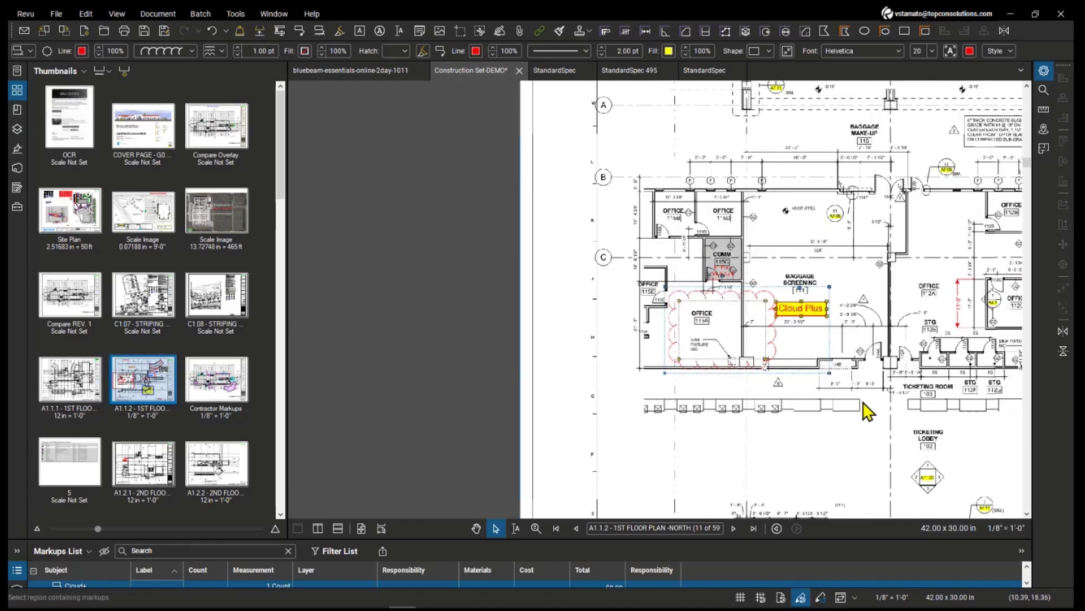
pyautogui.moveTo(867, 412); pyautogui.dragTo(344, 310)
pyautogui.press('Escape')
# Step: Select the yellow cloud around Entry 104 on A1.1.2, show its properties, and deselect it
pyautogui.moveTo(616, 393); pyautogui.dragTo(404, 281)
pyautogui.click(626, 363)
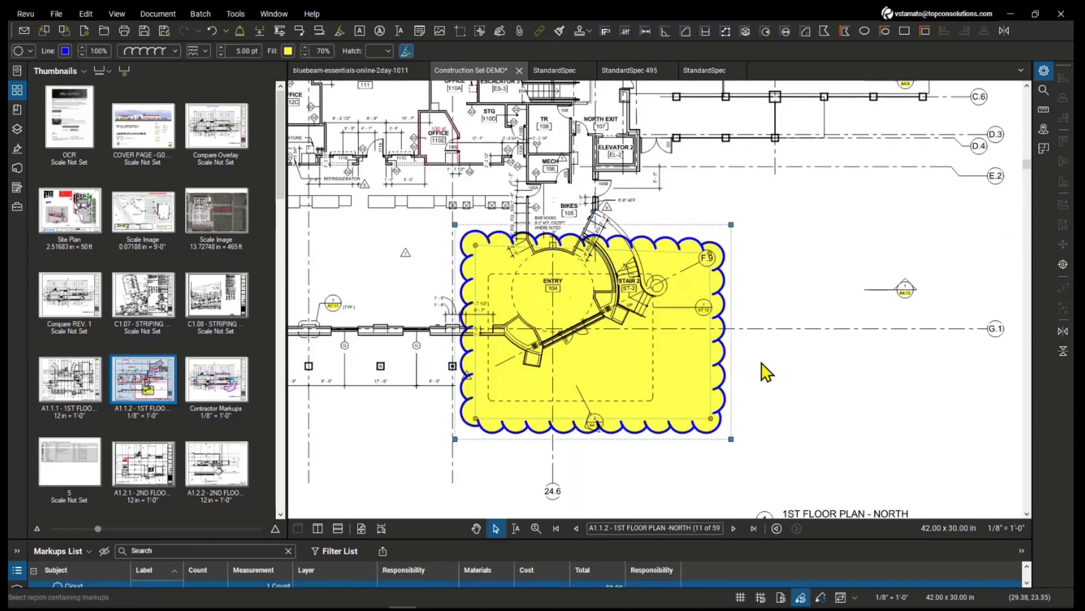
pyautogui.click(1044, 72)
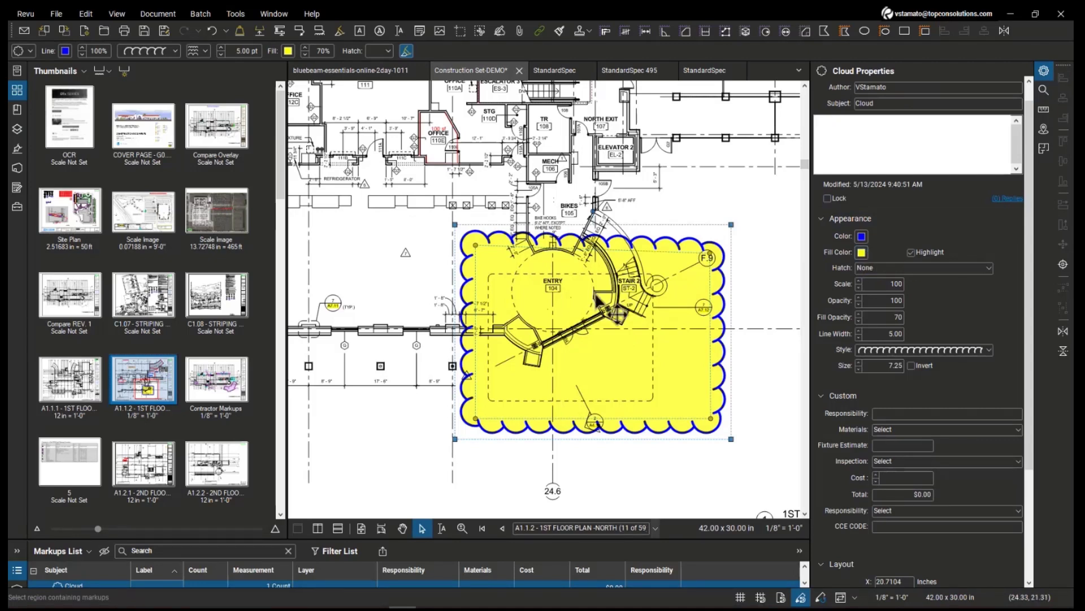
pyautogui.click(772, 292)
pyautogui.scroll(-2, 688, 278)
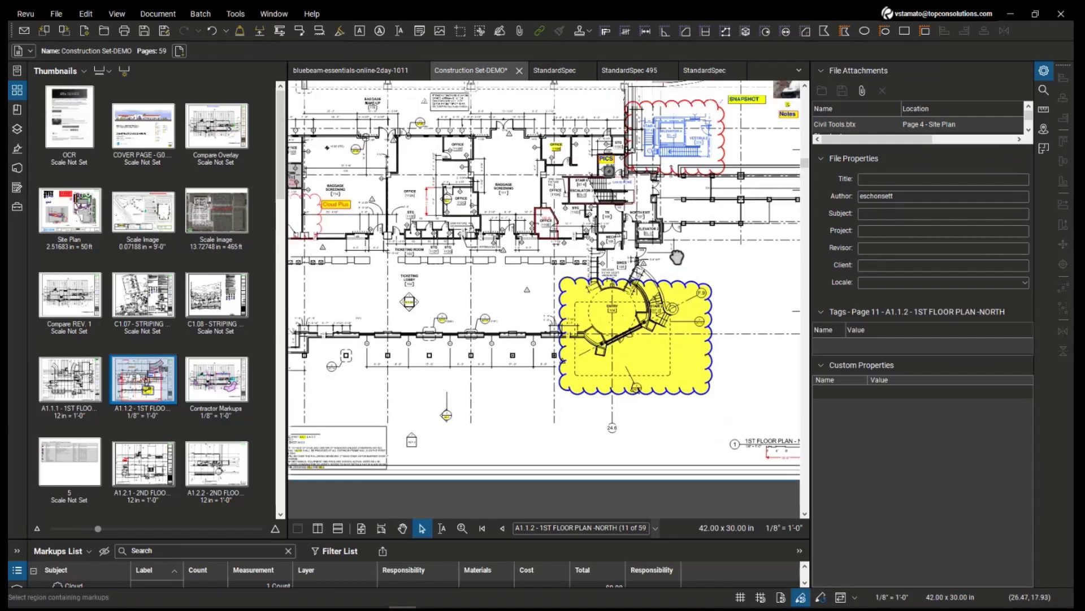
# Step: Select the blue Snapshot markup of Stair 4 and Elevator 4 on A1.1.2, review its properties, and deselect it
pyautogui.scroll(3, 673, 125)
pyautogui.click(453, 320)
pyautogui.moveTo(582, 358); pyautogui.dragTo(681, 333)
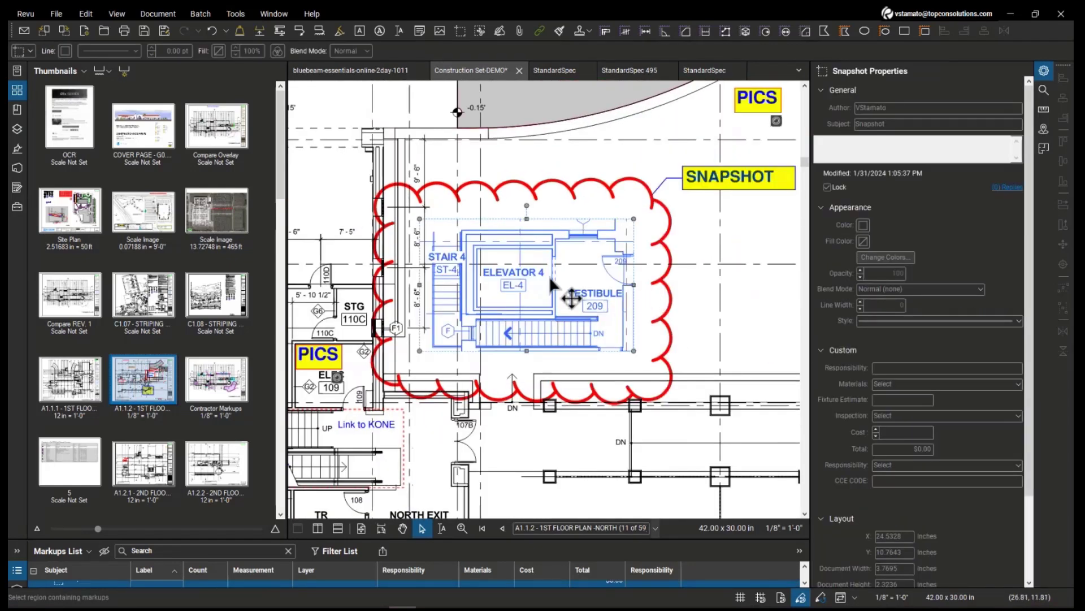
pyautogui.scroll(-2, 547, 291)
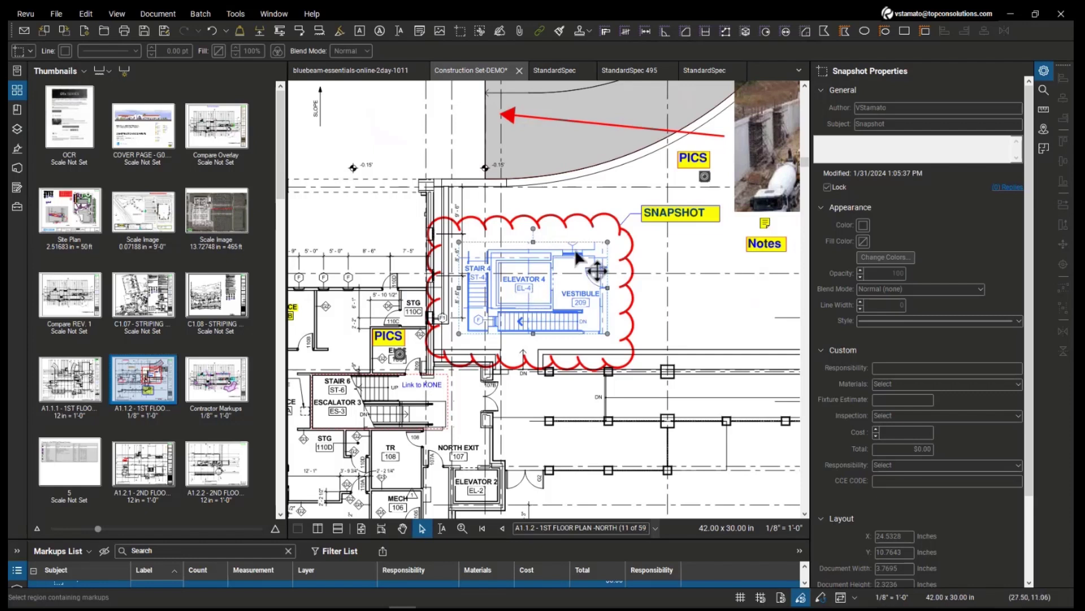
pyautogui.click(729, 321)
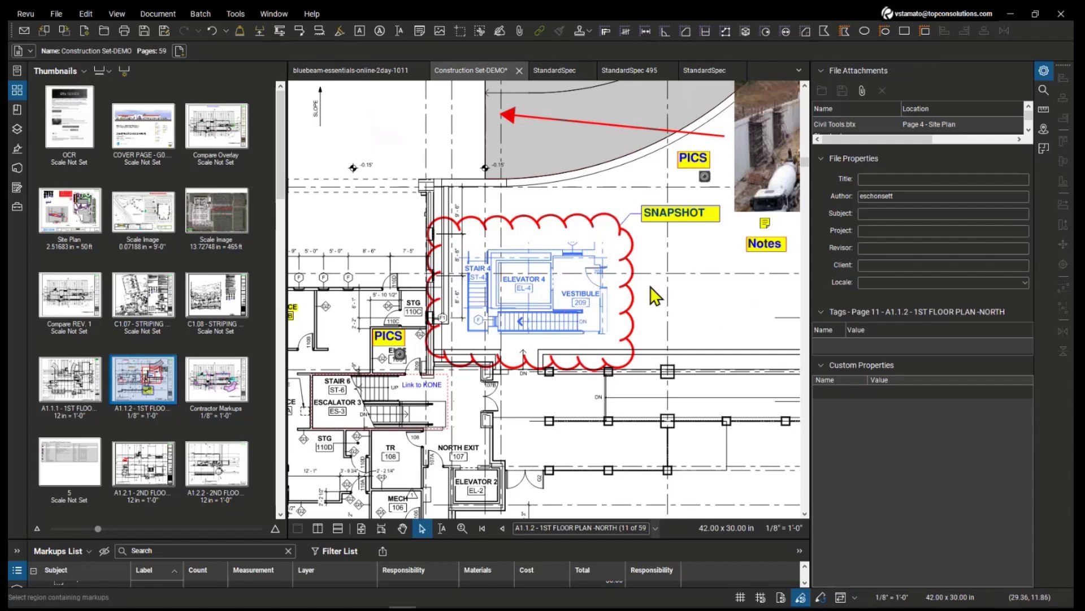
pyautogui.scroll(-2, 653, 291)
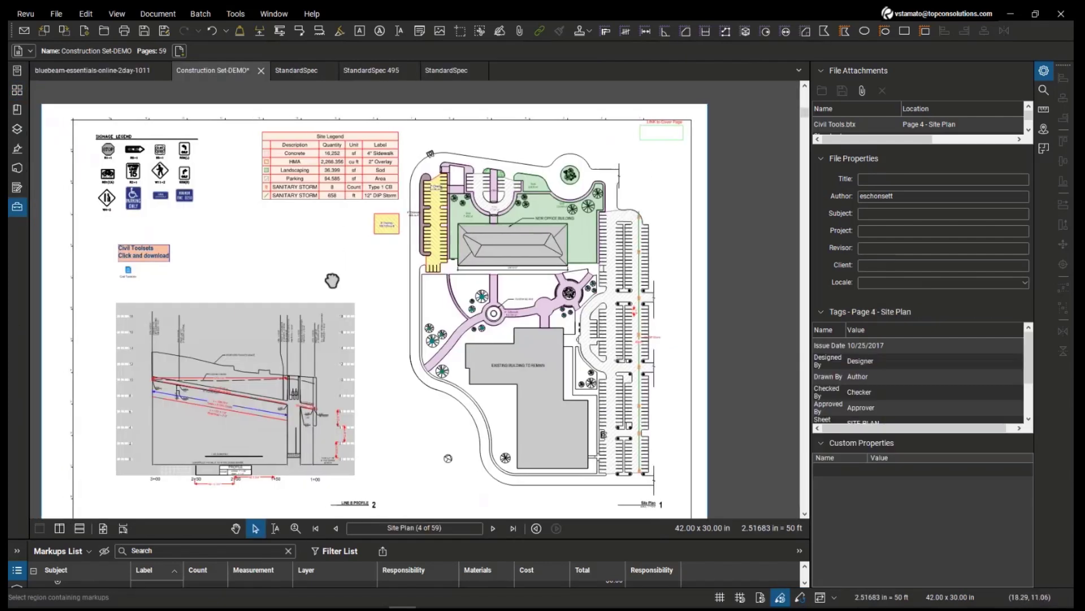
# Step: From the Site Plan page of the construction set, create a new PDF from the RFI template
pyautogui.moveTo(332, 280); pyautogui.dragTo(381, 268)
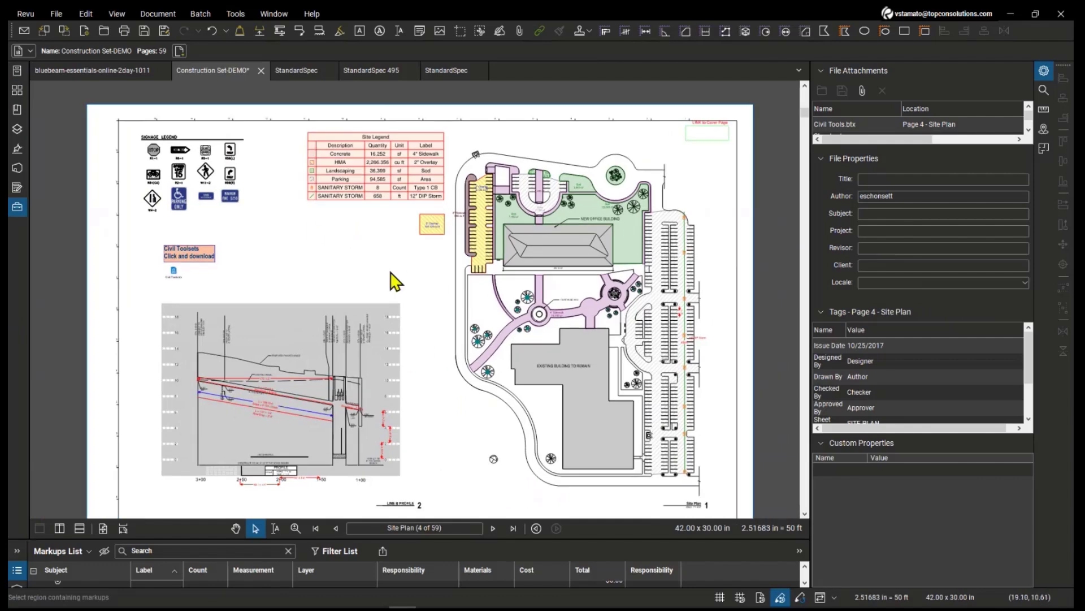
pyautogui.click(57, 14)
pyautogui.moveTo(80, 44)
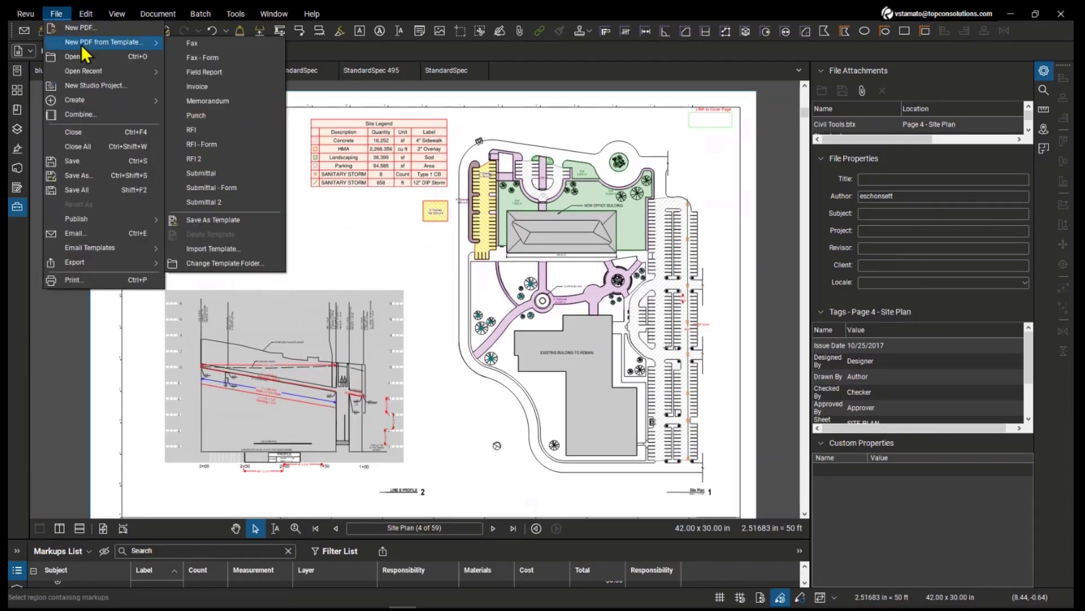
pyautogui.click(214, 129)
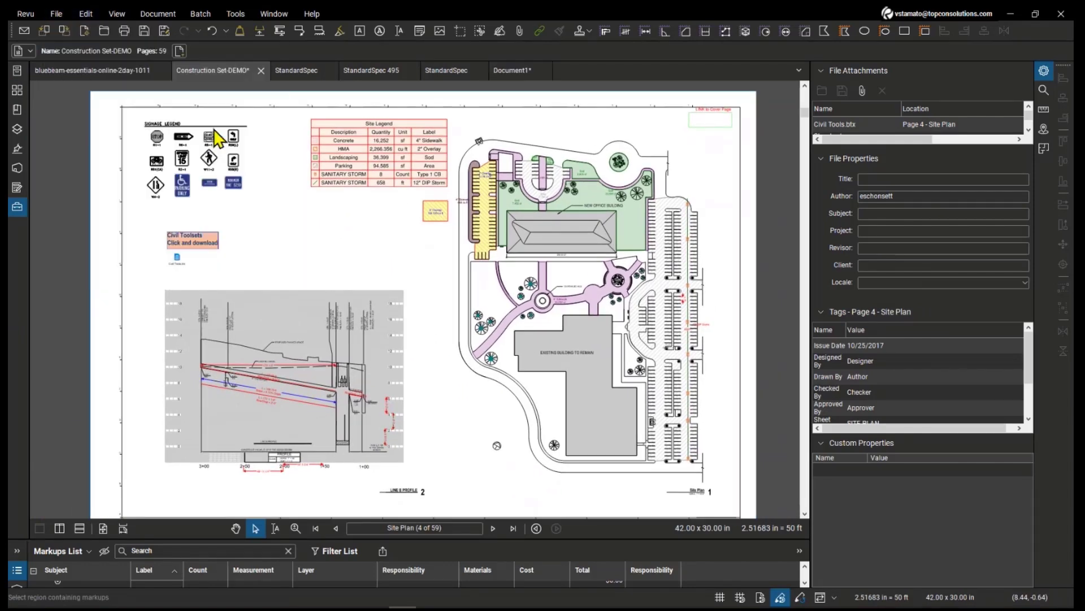
# Step: Add a text box form field about 2.25 by 0.31 inches over the RFI's Information Requested line
pyautogui.click(238, 14)
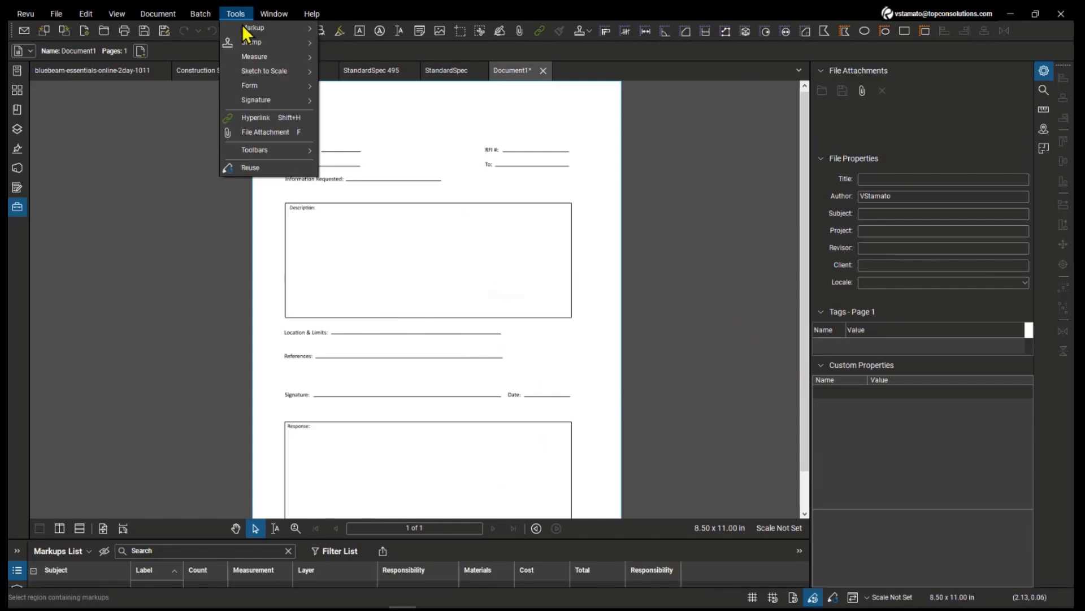
pyautogui.moveTo(253, 89)
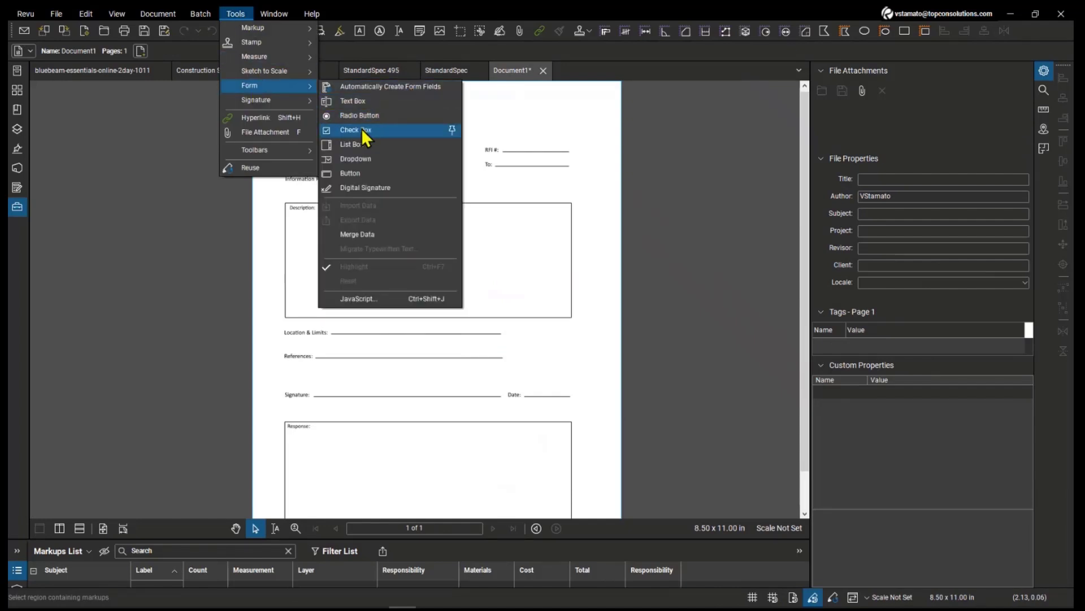
pyautogui.click(357, 101)
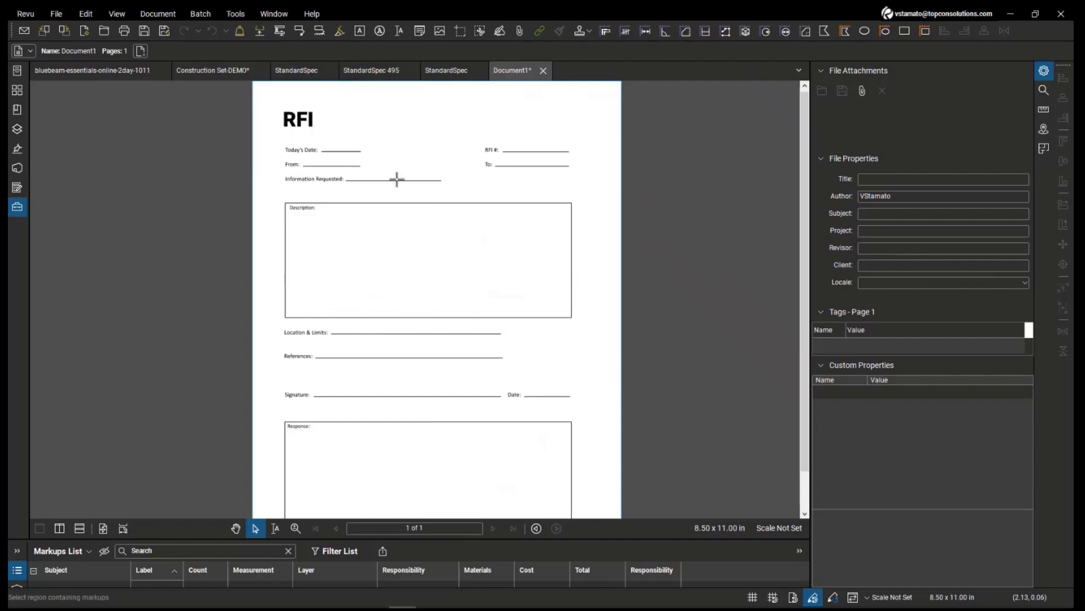
pyautogui.moveTo(345, 166); pyautogui.dragTo(442, 179)
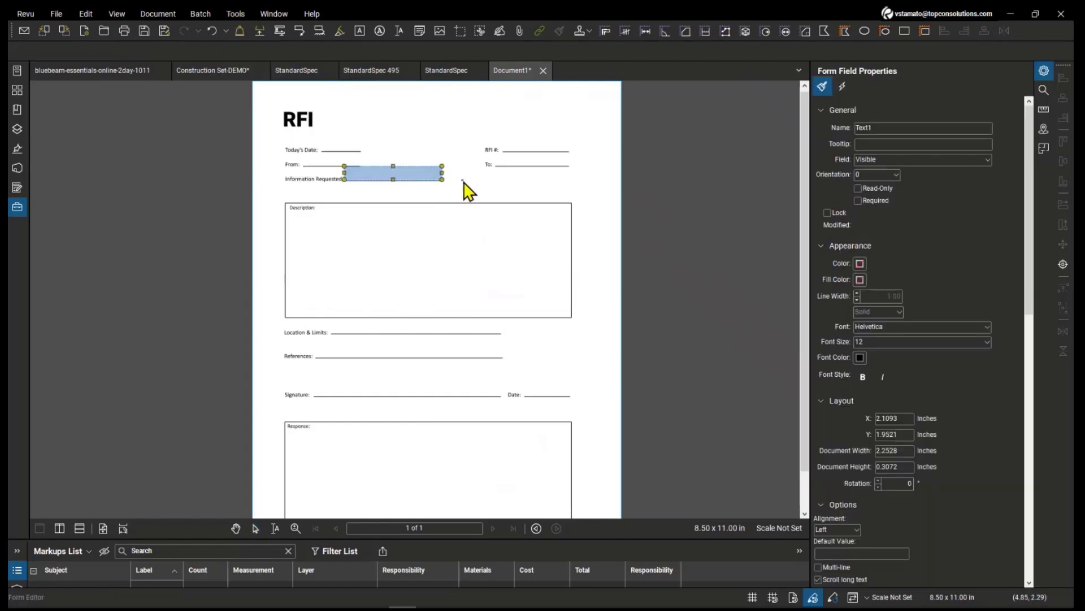
pyautogui.press('Escape')
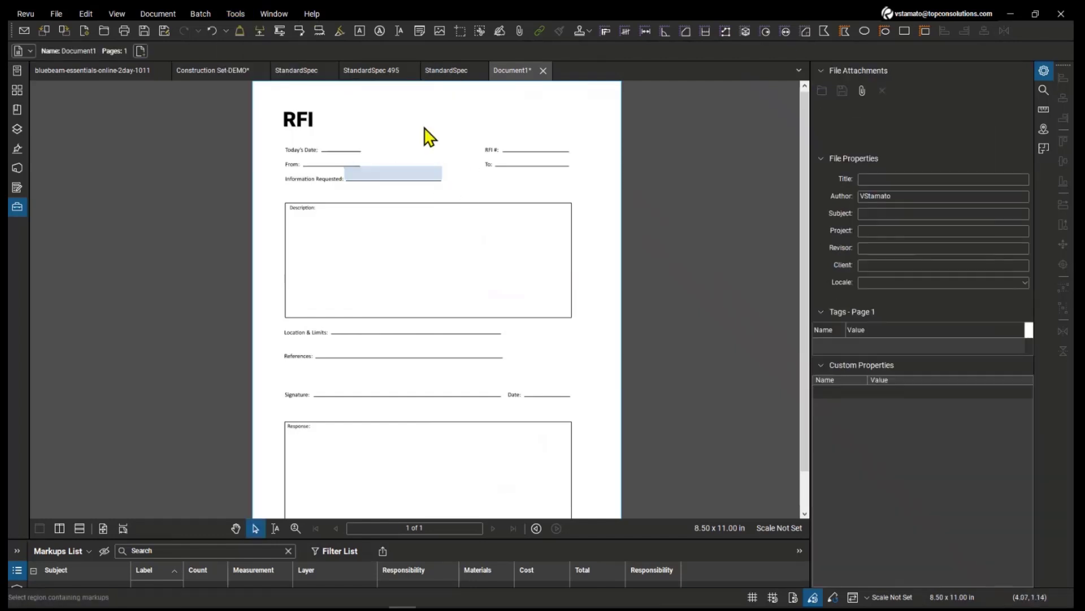
# Step: Automatically create form fields across the whole RFI page and look over the result down to the Response box
pyautogui.click(232, 13)
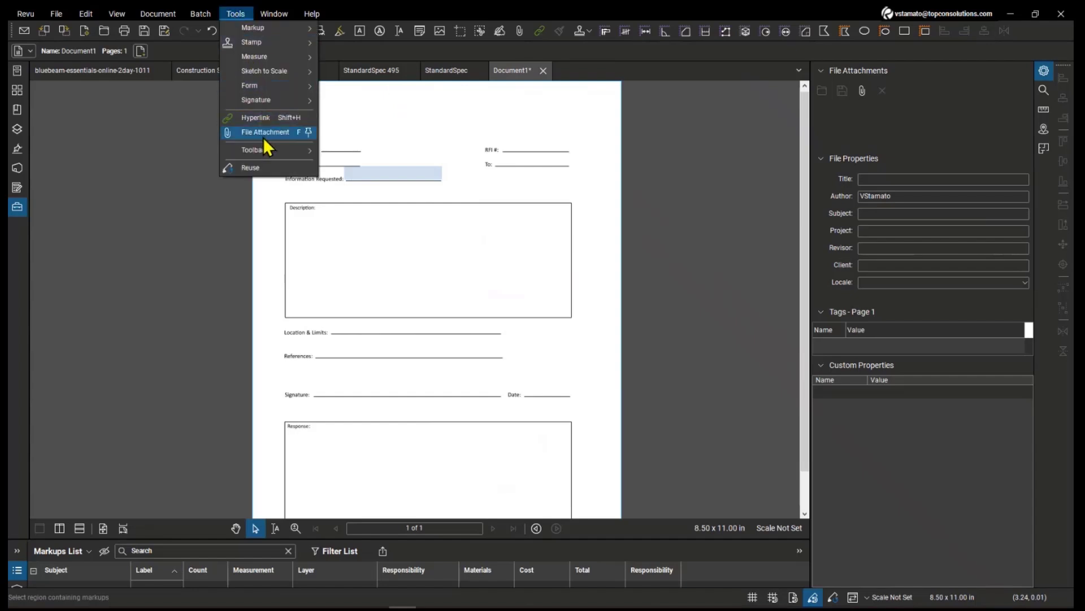
pyautogui.moveTo(270, 87)
pyautogui.click(376, 86)
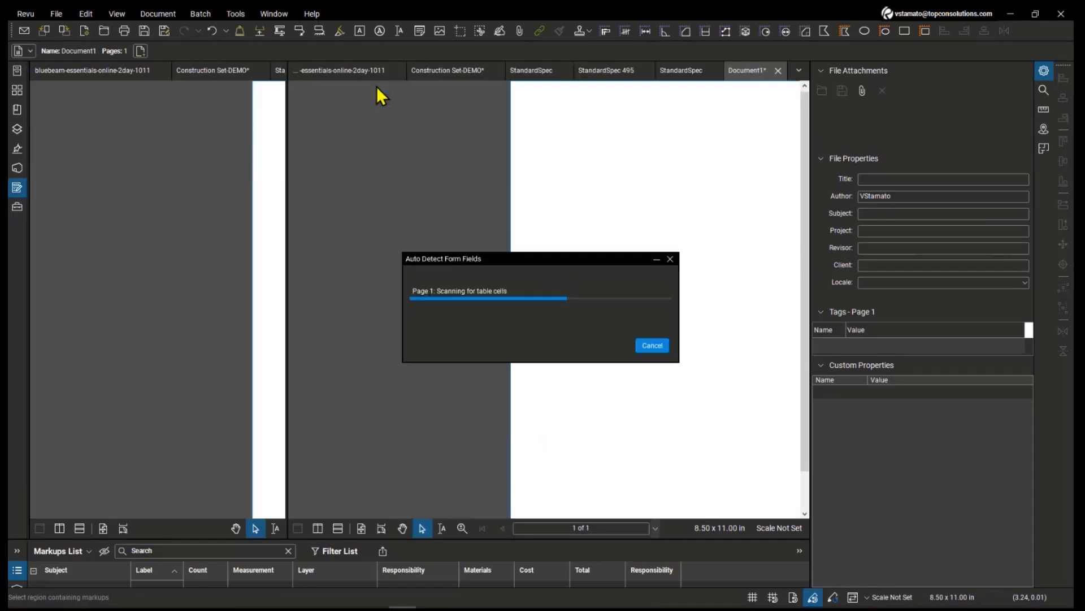
pyautogui.moveTo(706, 321); pyautogui.dragTo(461, 247)
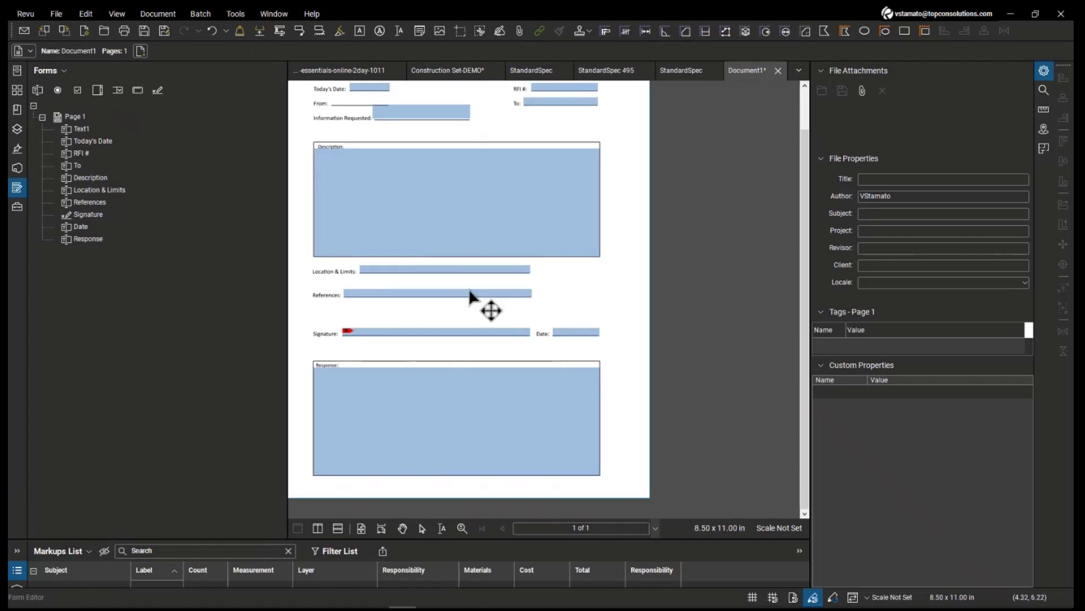
# Step: Examine the automatically created Signature field and its surrounding fields up close on the RFI form, and return to the Select tool
pyautogui.moveTo(280, 277); pyautogui.dragTo(376, 376)
pyautogui.scroll(-1, 381, 390)
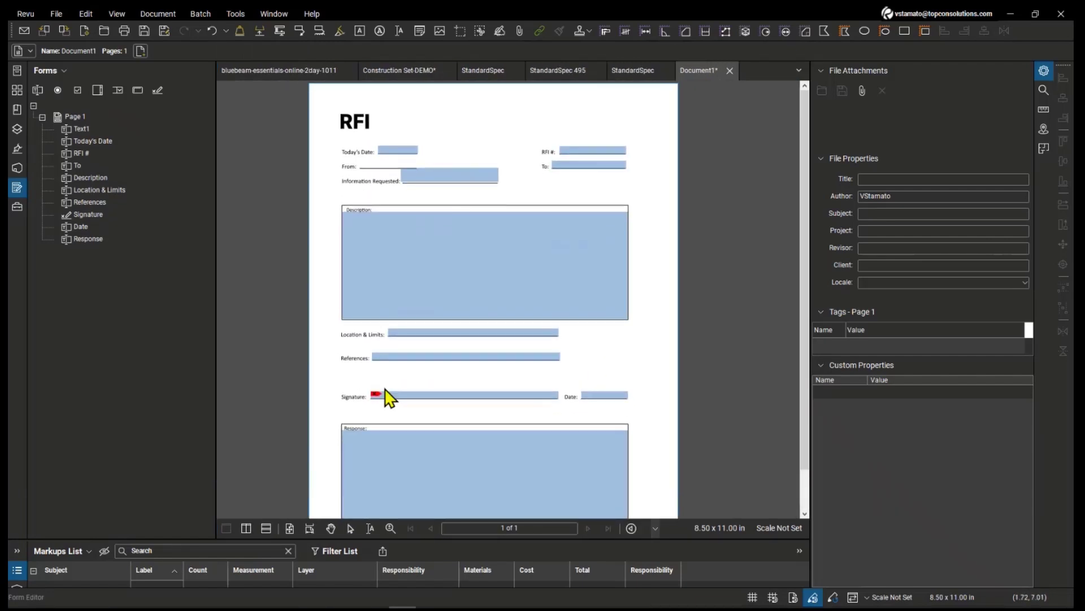
pyautogui.click(389, 528)
pyautogui.click(379, 403)
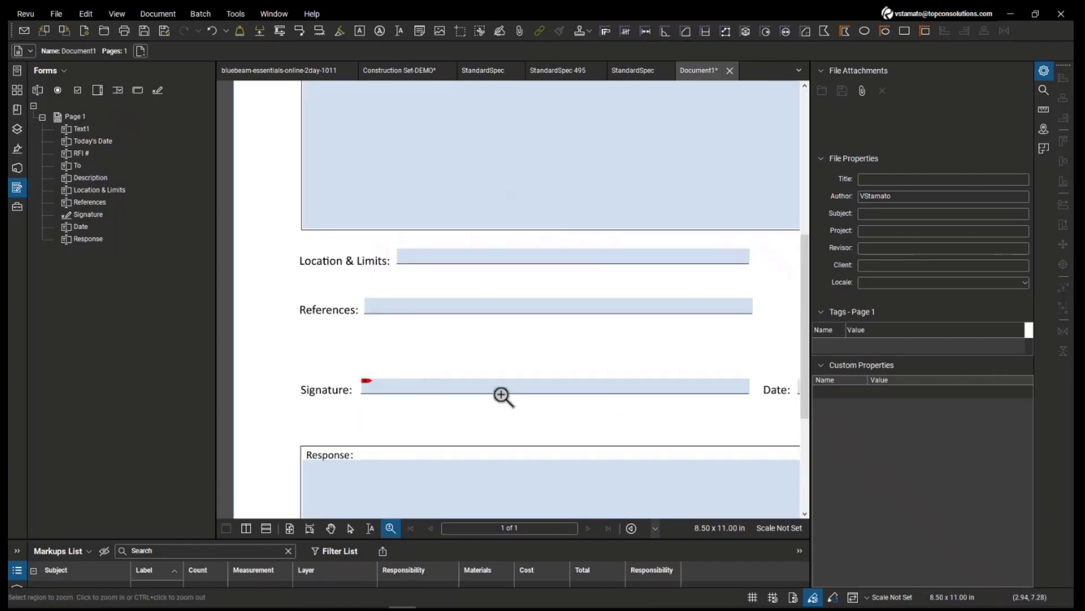
pyautogui.keyDown('ctrl'); pyautogui.click(445, 467); pyautogui.keyUp('ctrl')
pyautogui.click(495, 262)
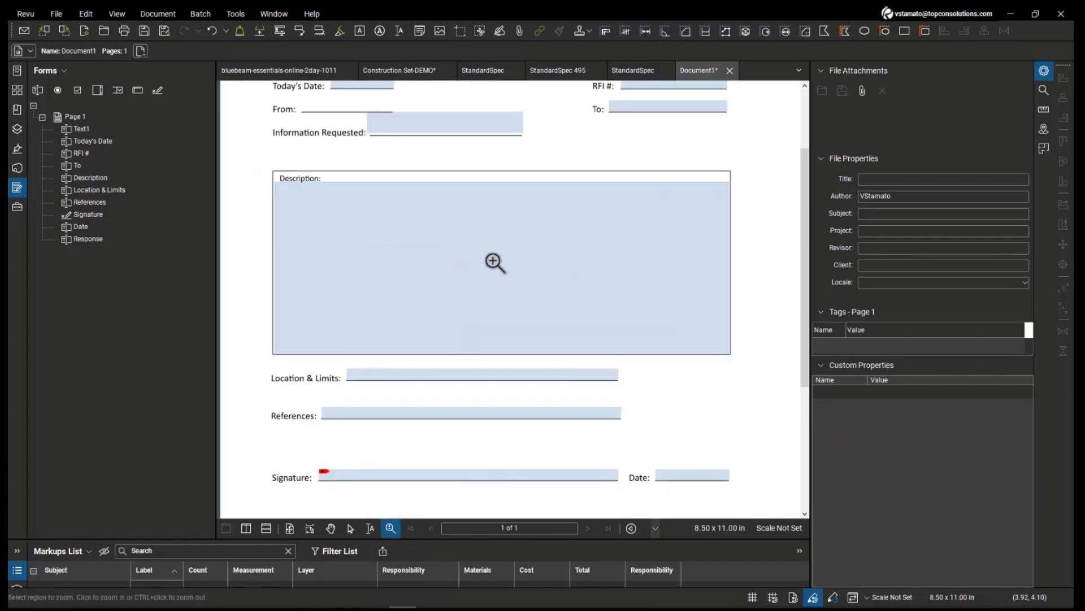
pyautogui.click(350, 528)
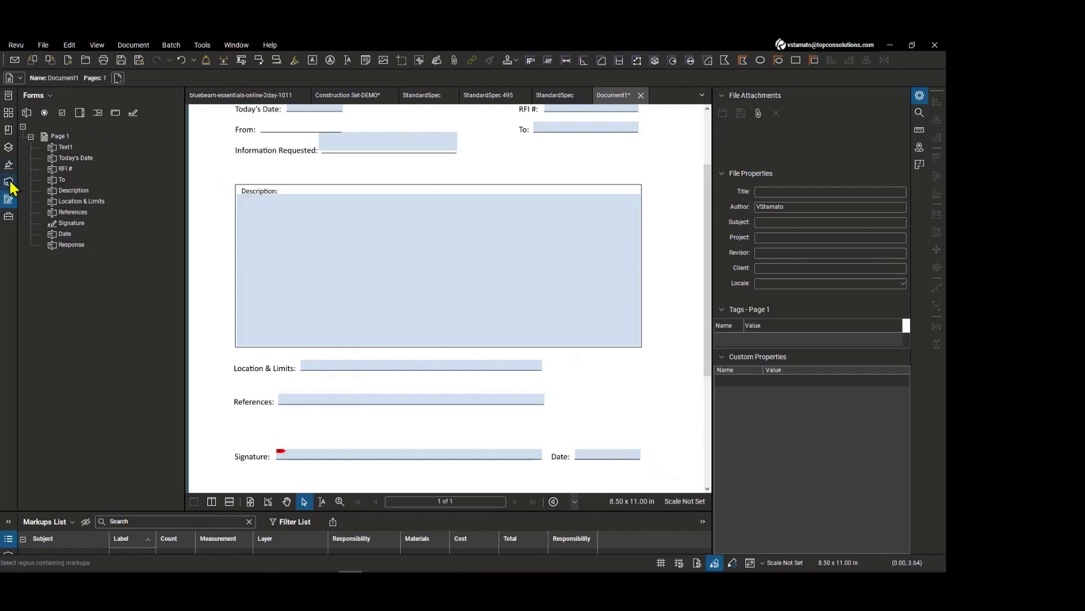
# Step: Open the DEMO project from the Studio projects, enlarge its file view, and look through the Mixed Data folder
pyautogui.click(11, 182)
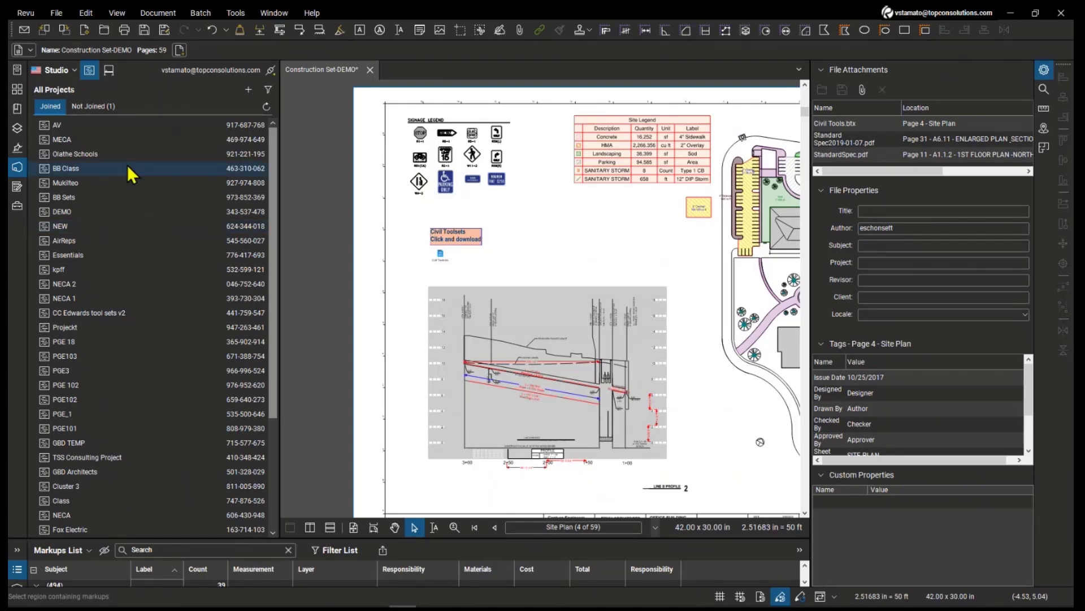
pyautogui.doubleClick(65, 212)
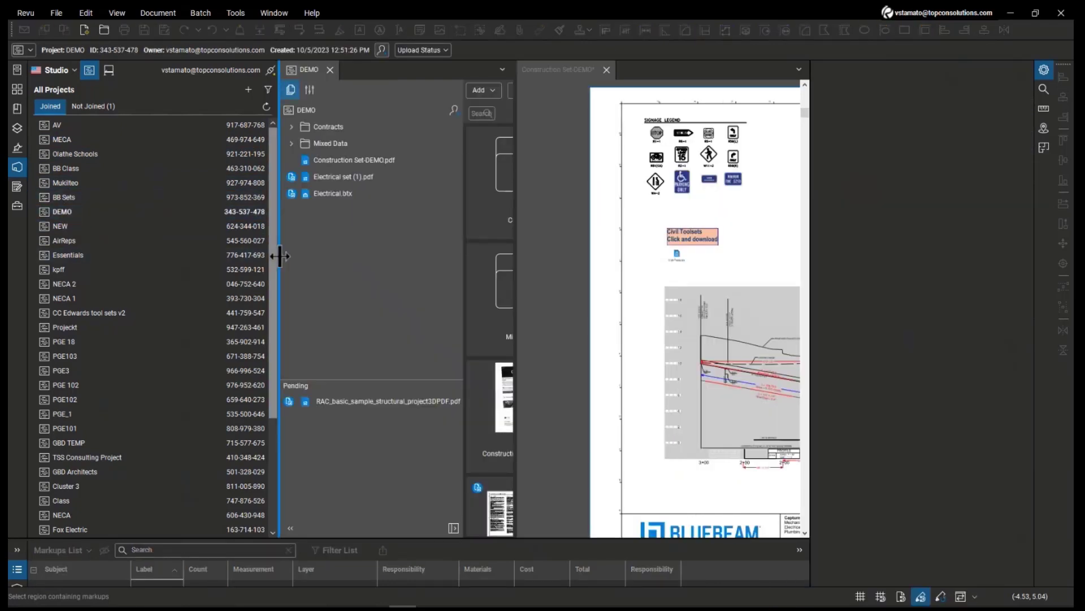
pyautogui.moveTo(281, 253); pyautogui.dragTo(172, 257)
pyautogui.moveTo(461, 240); pyautogui.dragTo(700, 252)
pyautogui.click(433, 367)
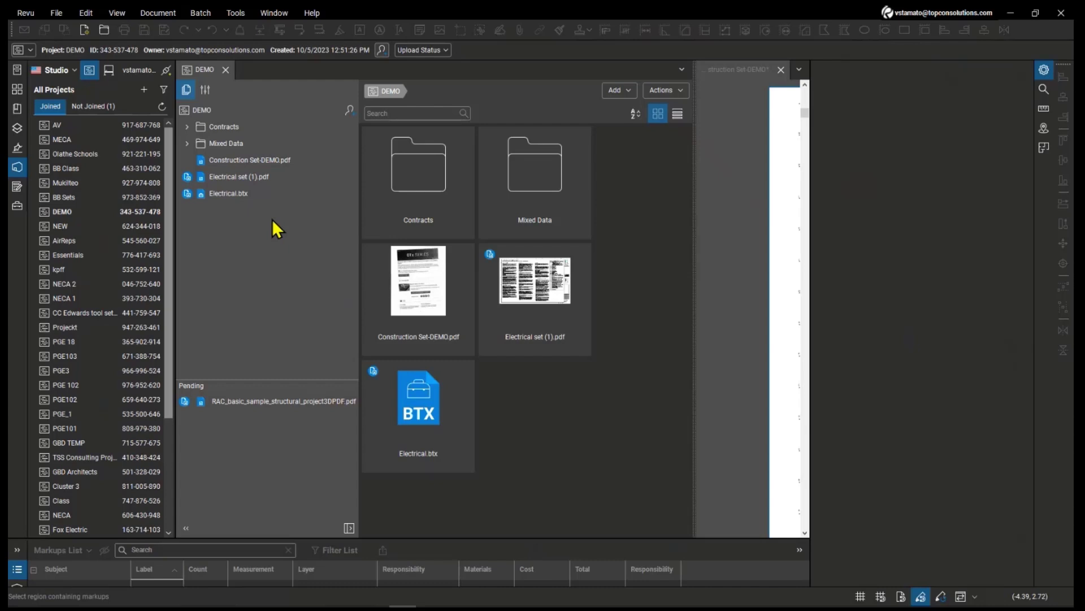
pyautogui.doubleClick(535, 209)
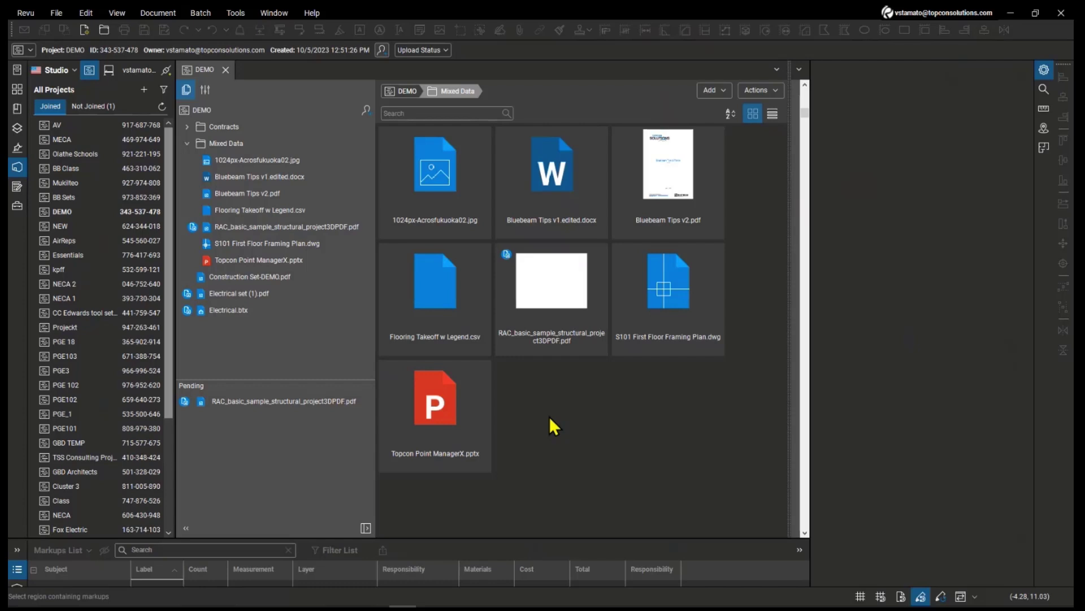
pyautogui.moveTo(238, 295)
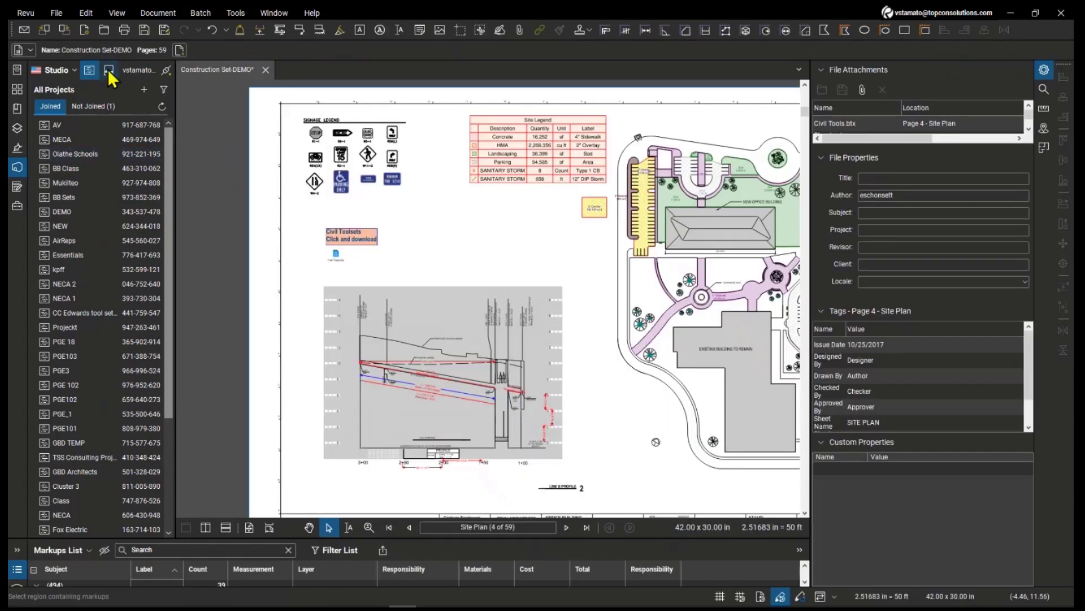
# Step: Open Electrical Drawings 1.pdf in the NECA 1 Studio session, hide the file properties, and go to page E-101 Lighting Plan
pyautogui.click(109, 70)
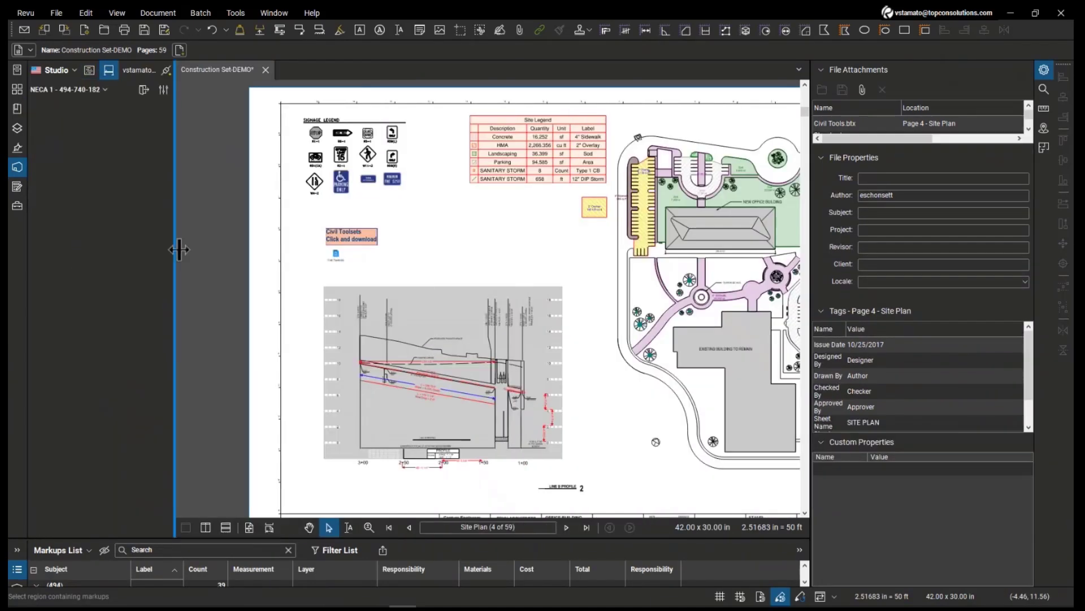
pyautogui.moveTo(270, 241); pyautogui.dragTo(284, 241)
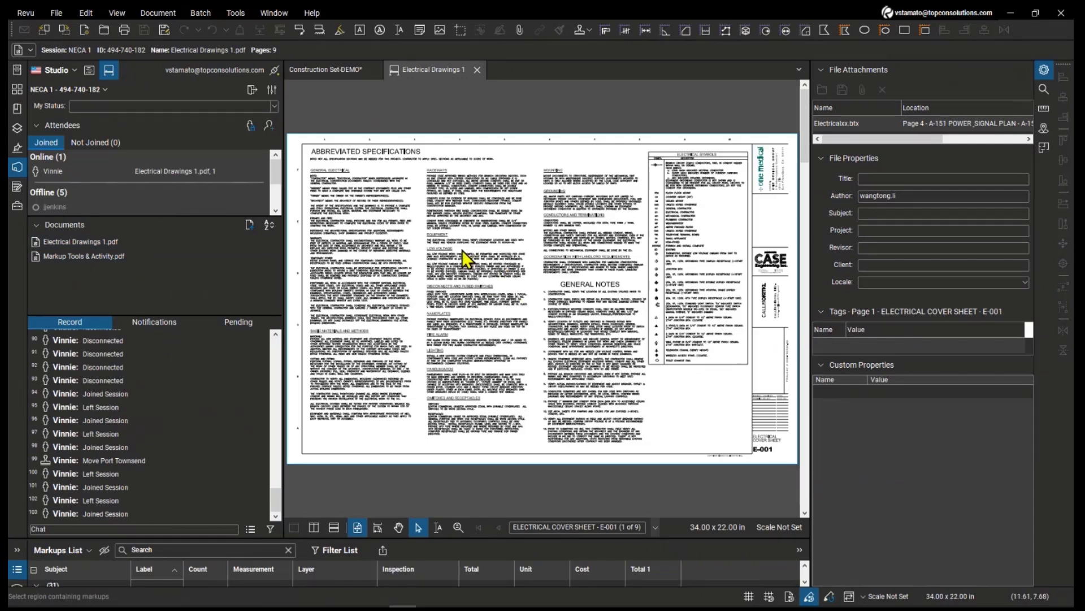
pyautogui.scroll(-3, 462, 249)
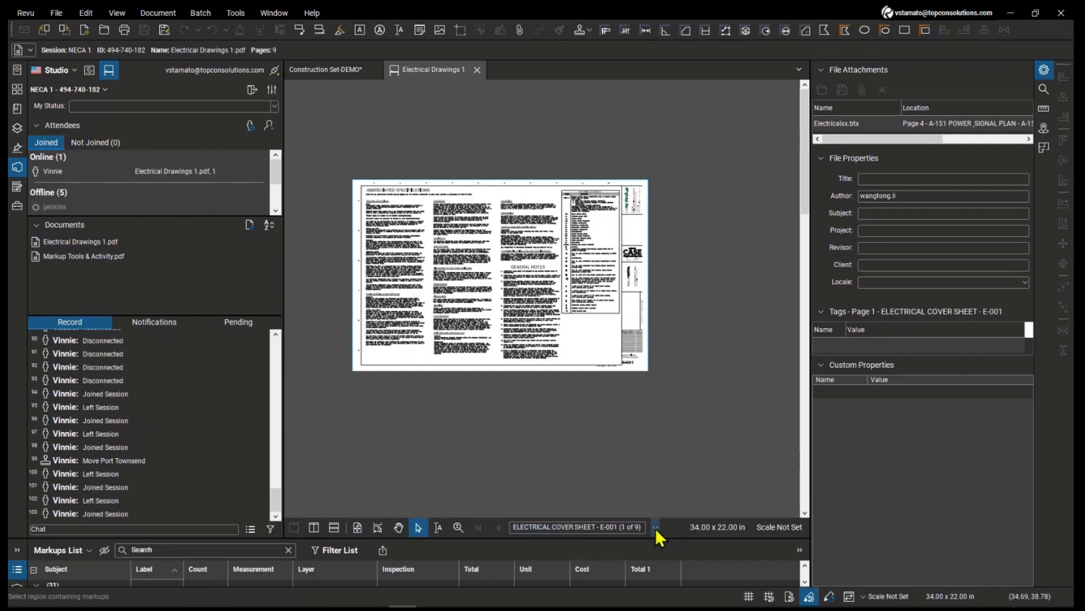
pyautogui.click(1044, 69)
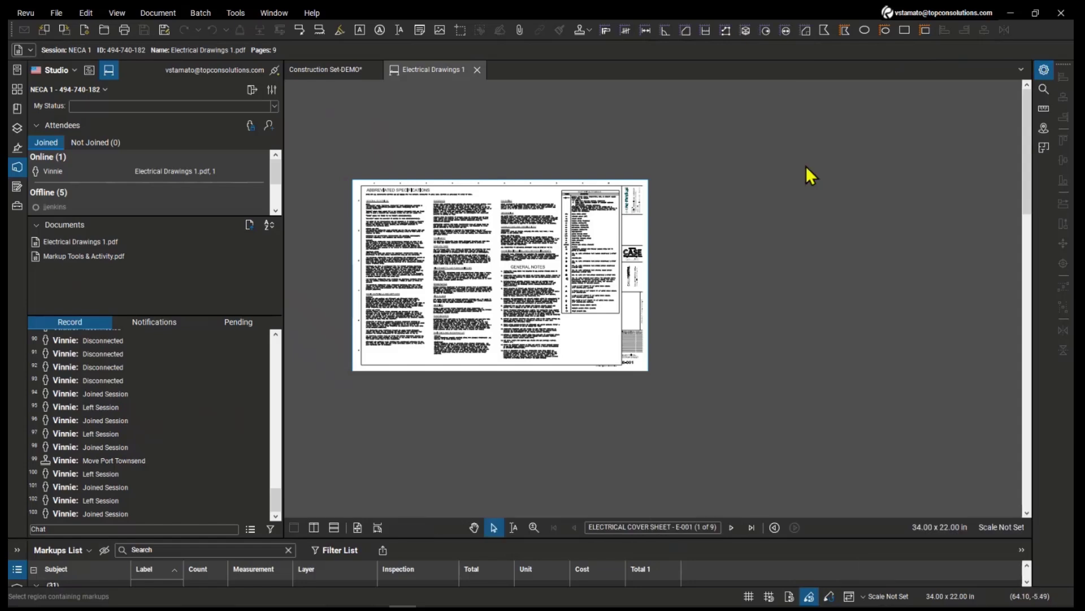
pyautogui.moveTo(503, 264); pyautogui.dragTo(591, 281)
# Step: Browse the session record from its beginning and jump from the Move Callout entry to the callout about rerouting around the room's perimeter
pyautogui.scroll(4, 525, 273)
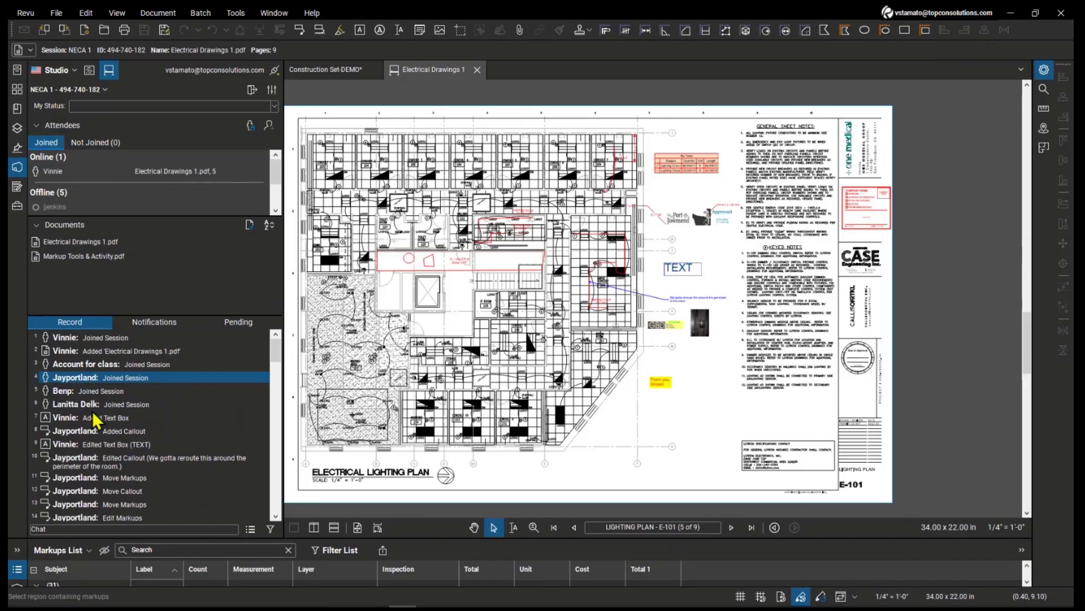
pyautogui.scroll(-3, 95, 419)
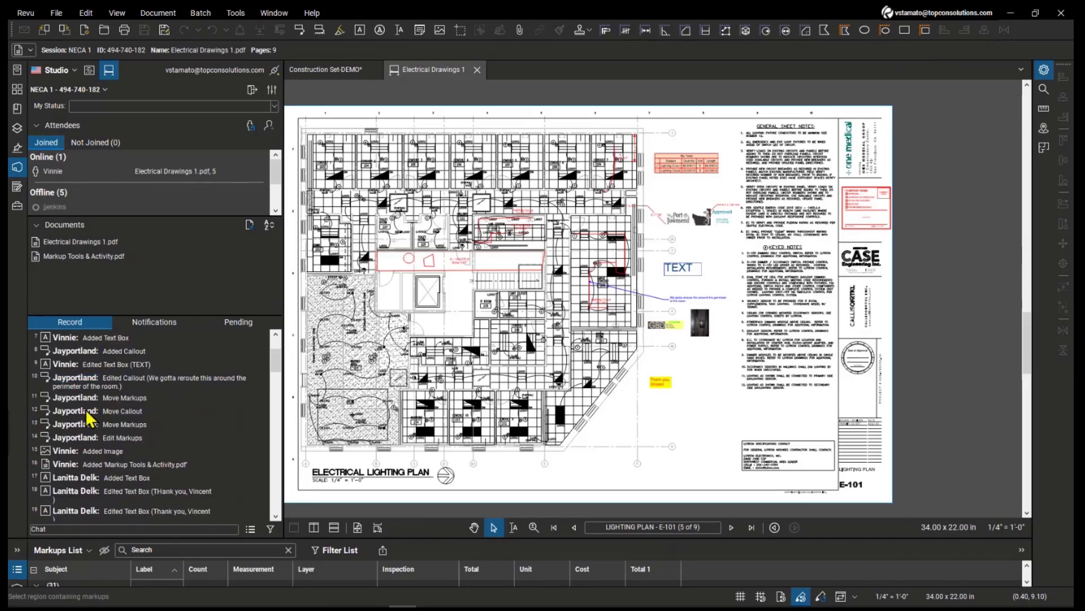
pyautogui.click(91, 411)
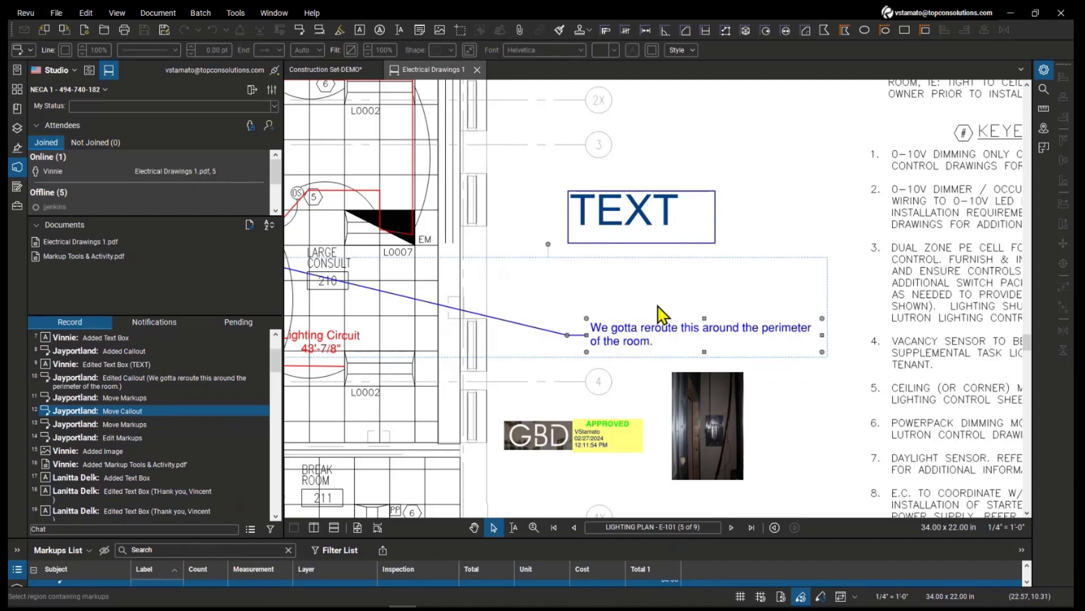
pyautogui.click(694, 337)
# Step: Follow the record entry for the edited thank-you text box, return to the record's first entries, and view the whole Electrical Lighting Plan
pyautogui.click(193, 491)
pyautogui.moveTo(277, 358)
pyautogui.mouseDown()
pyautogui.moveTo(265, 446)
pyautogui.moveTo(276, 350)
pyautogui.mouseUp()
pyautogui.moveTo(283, 294)
pyautogui.mouseDown()
pyautogui.moveTo(260, 289)
pyautogui.moveTo(296, 295)
pyautogui.mouseUp()
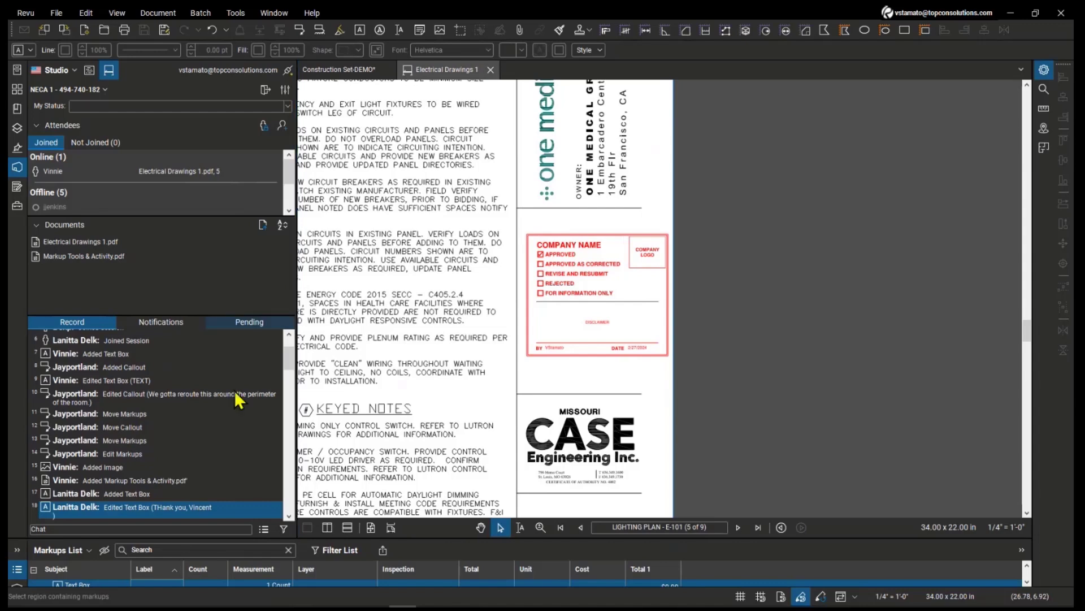
pyautogui.moveTo(287, 358); pyautogui.dragTo(291, 348)
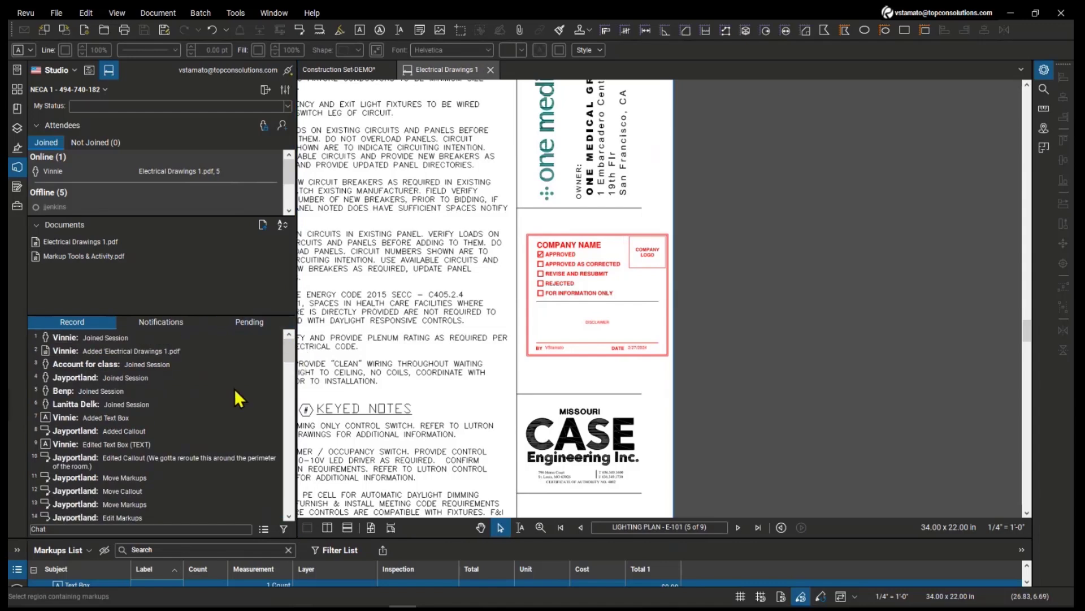
pyautogui.scroll(-5, 537, 389)
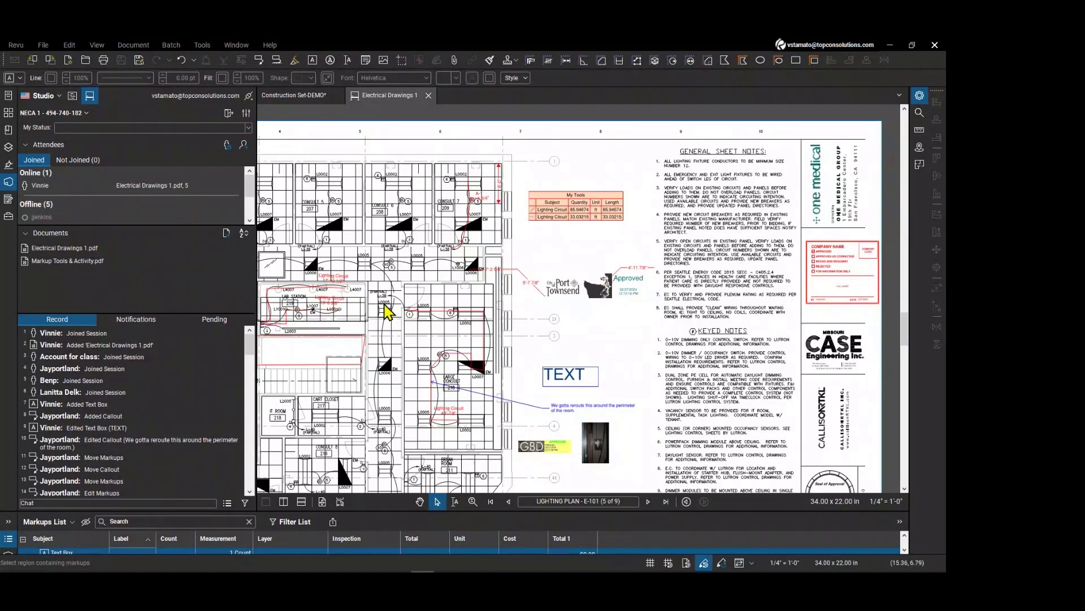
pyautogui.scroll(-5, 386, 311)
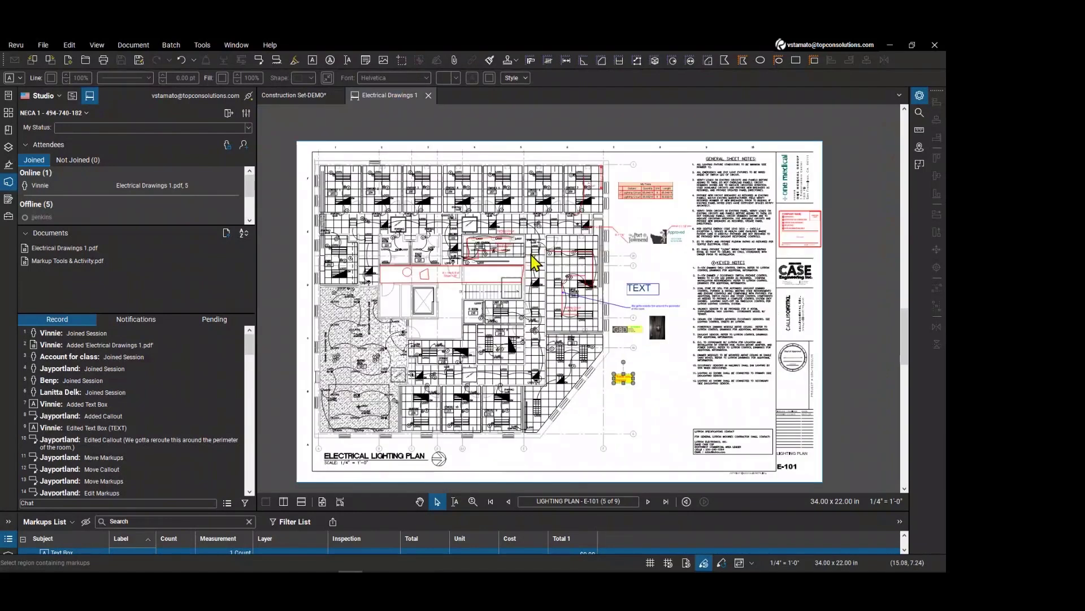